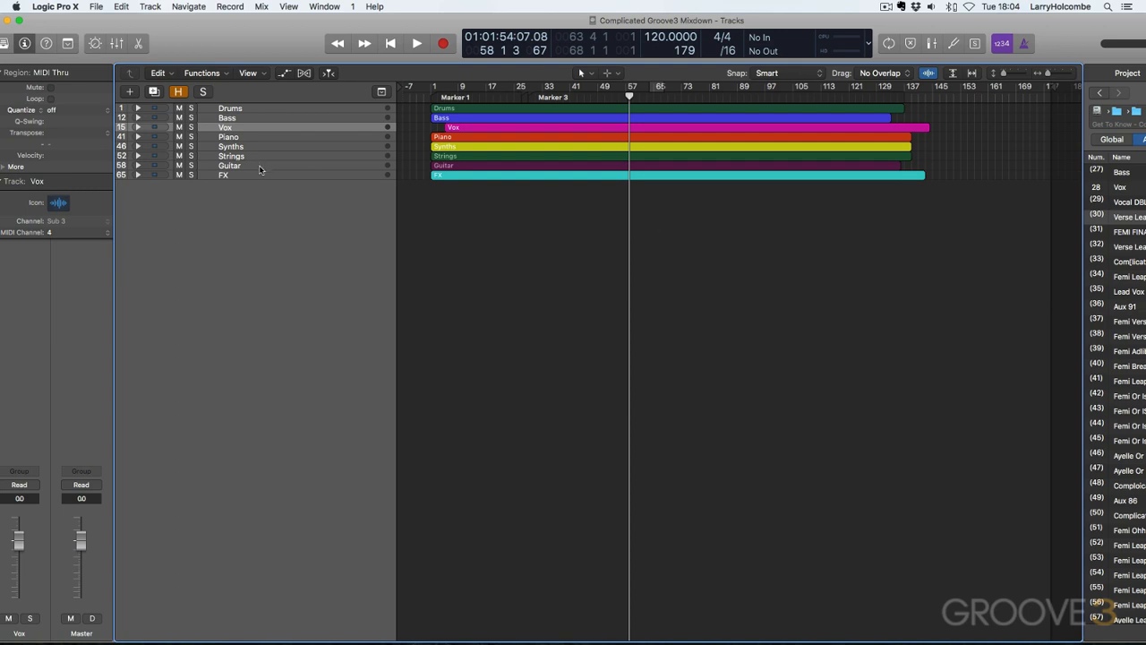
Lower the PS pad track in the Strings stack to about -5.7 dB while auditioning from around bar 5, and collapse the stack.
left_click(139, 157)
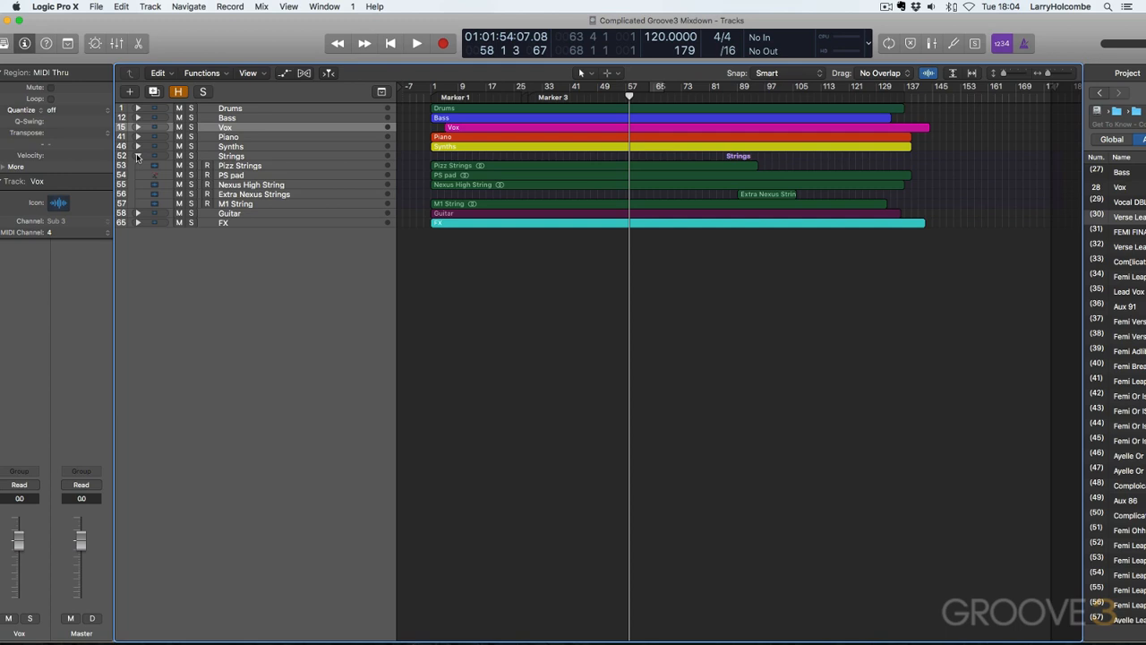
left_click(239, 176)
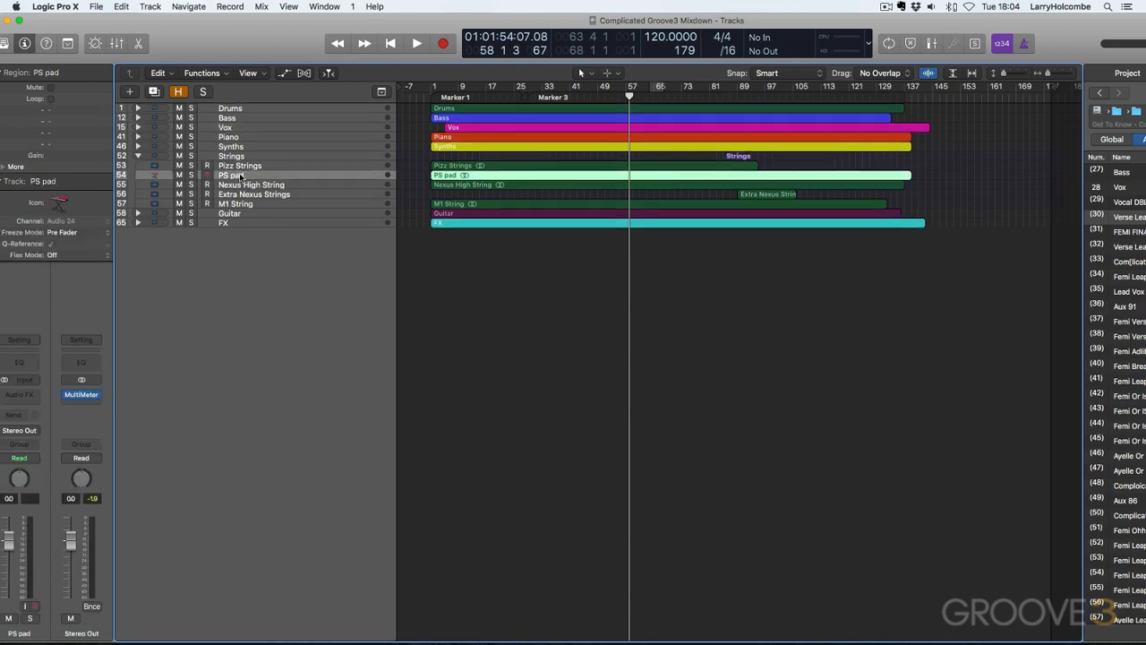
double_click(444, 97)
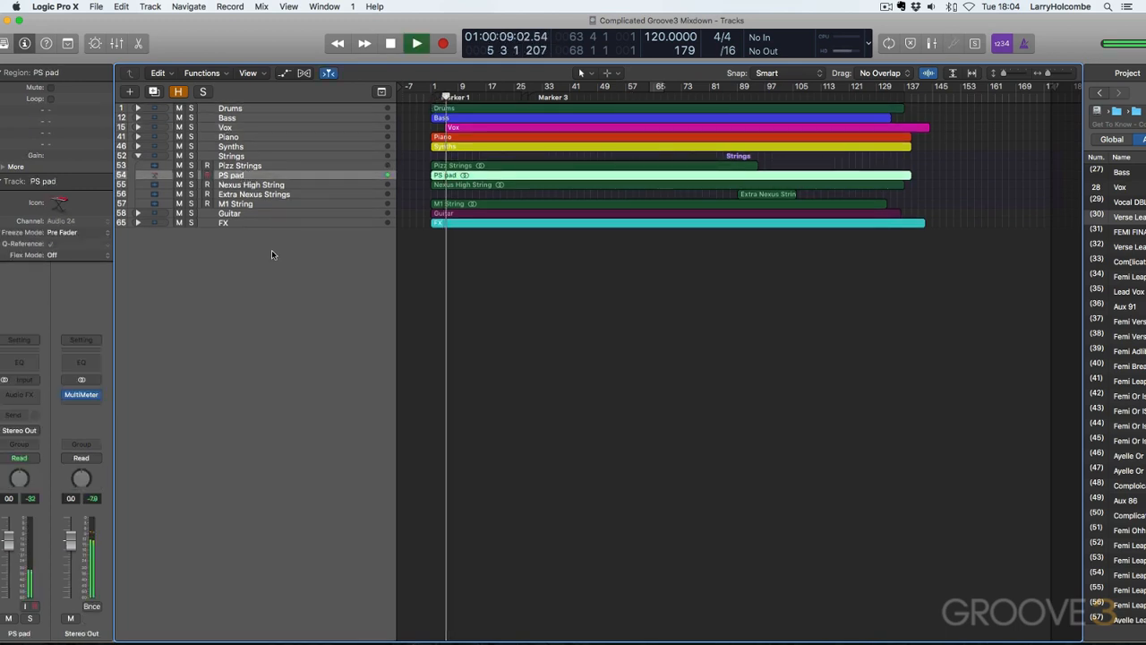
left_click_drag(220, 49, 235, 46)
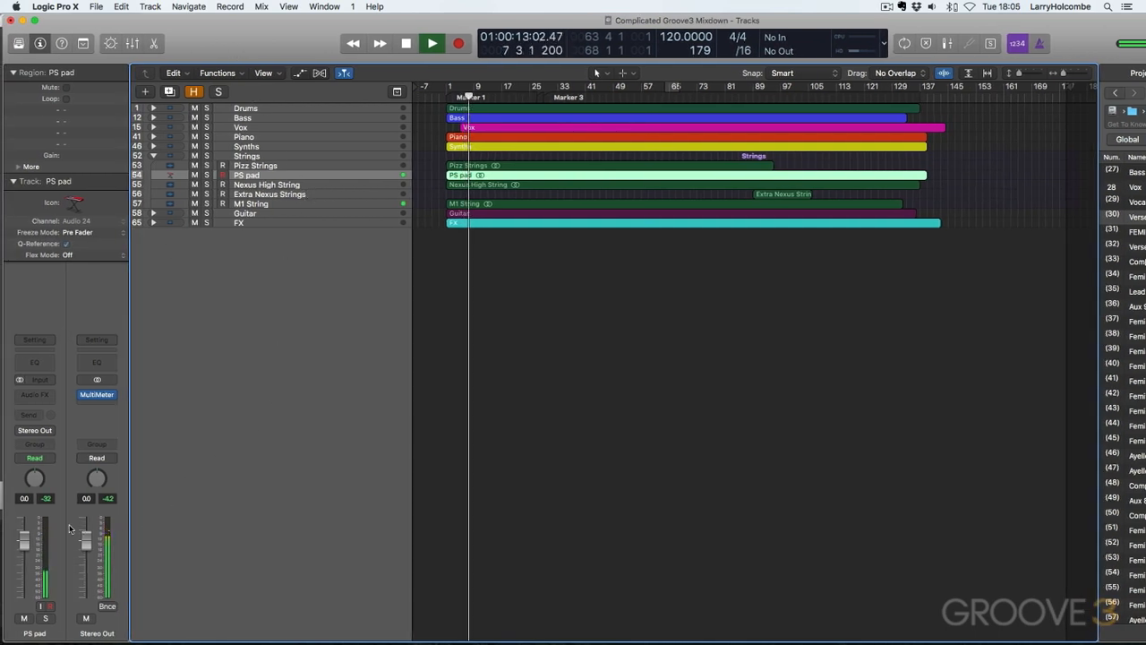
key("space")
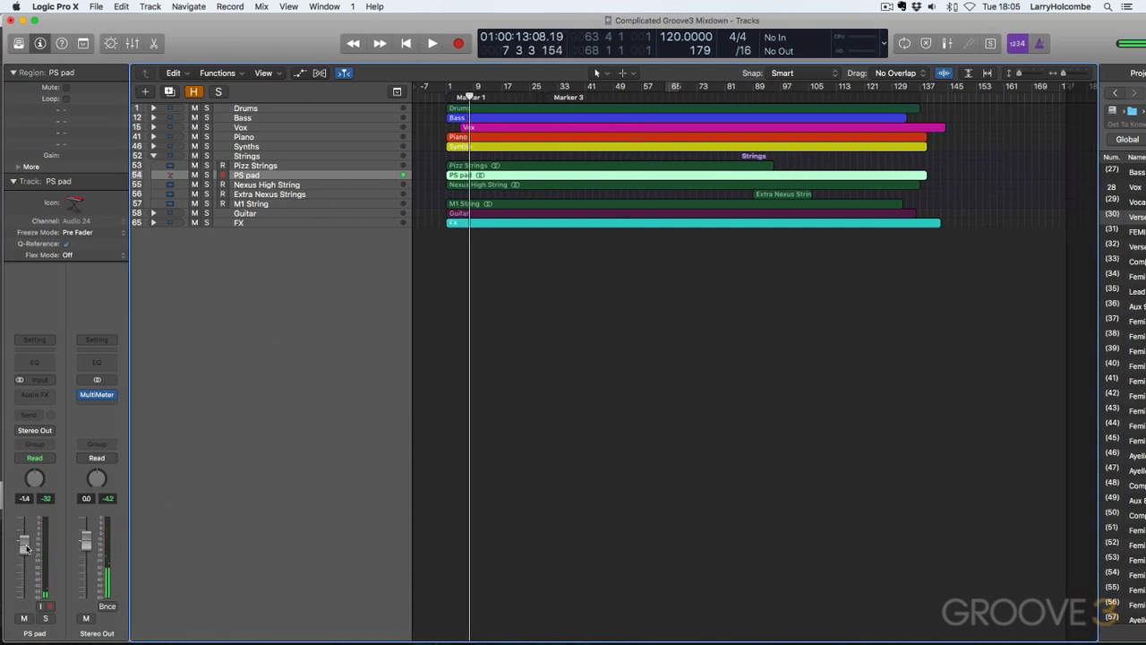
key("space")
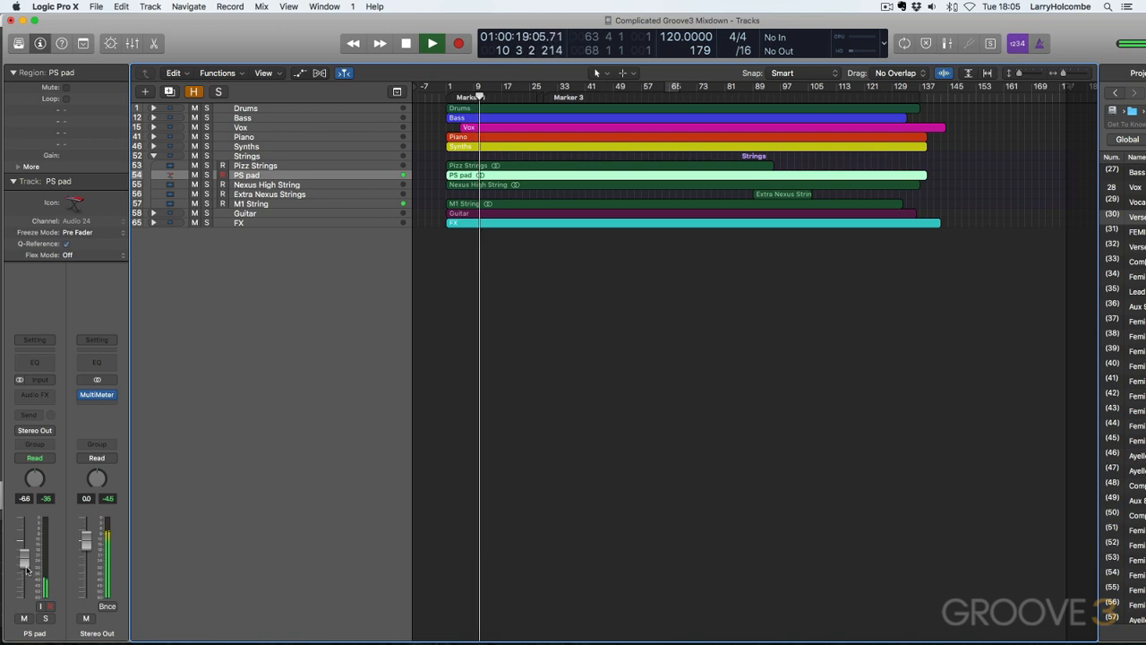
key("space")
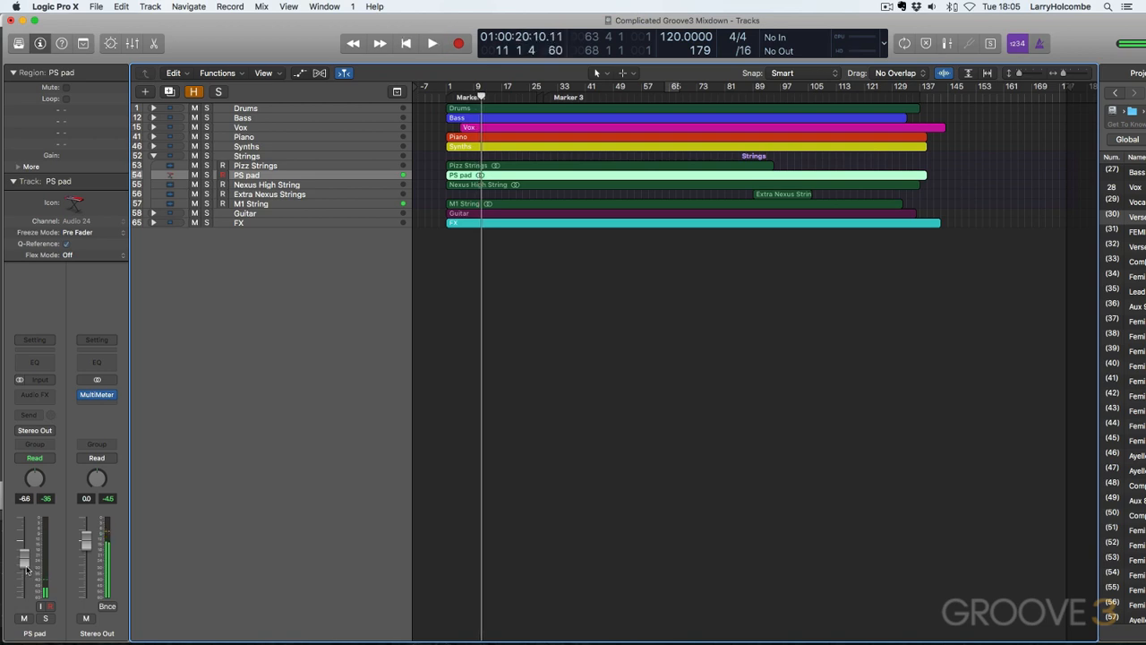
key("space")
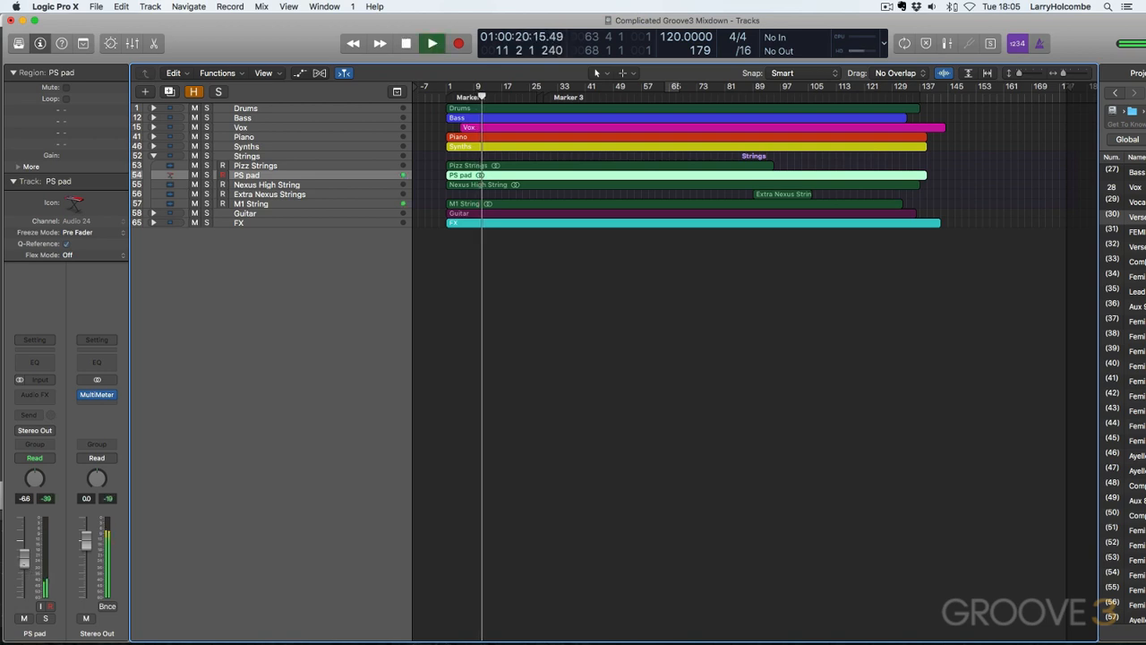
key("space")
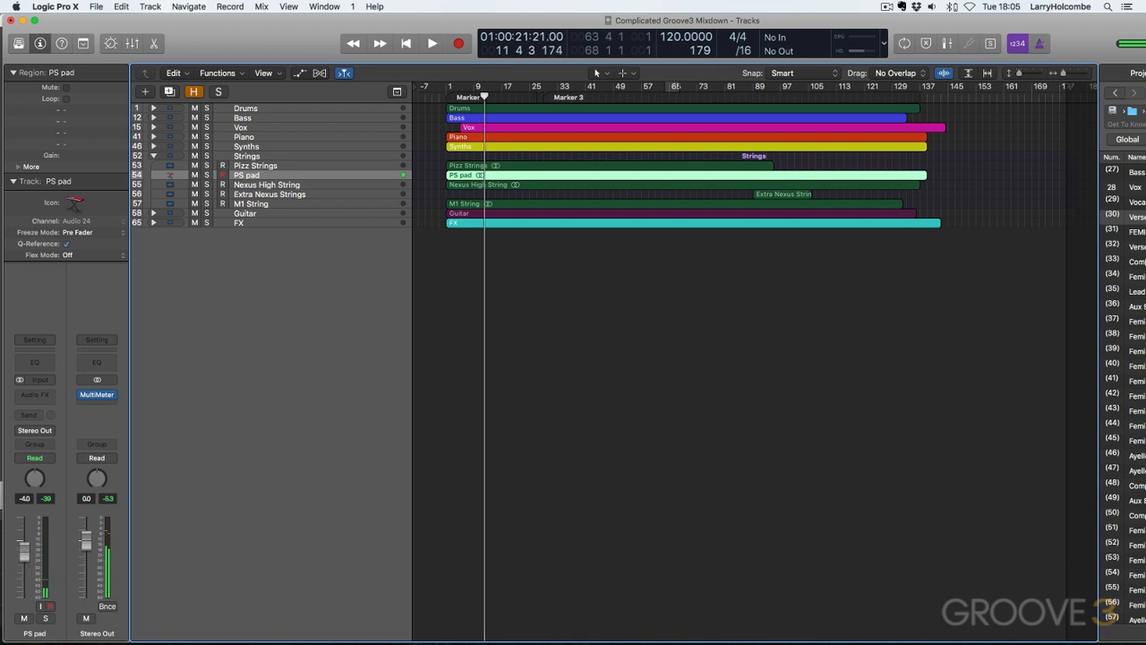
key("space")
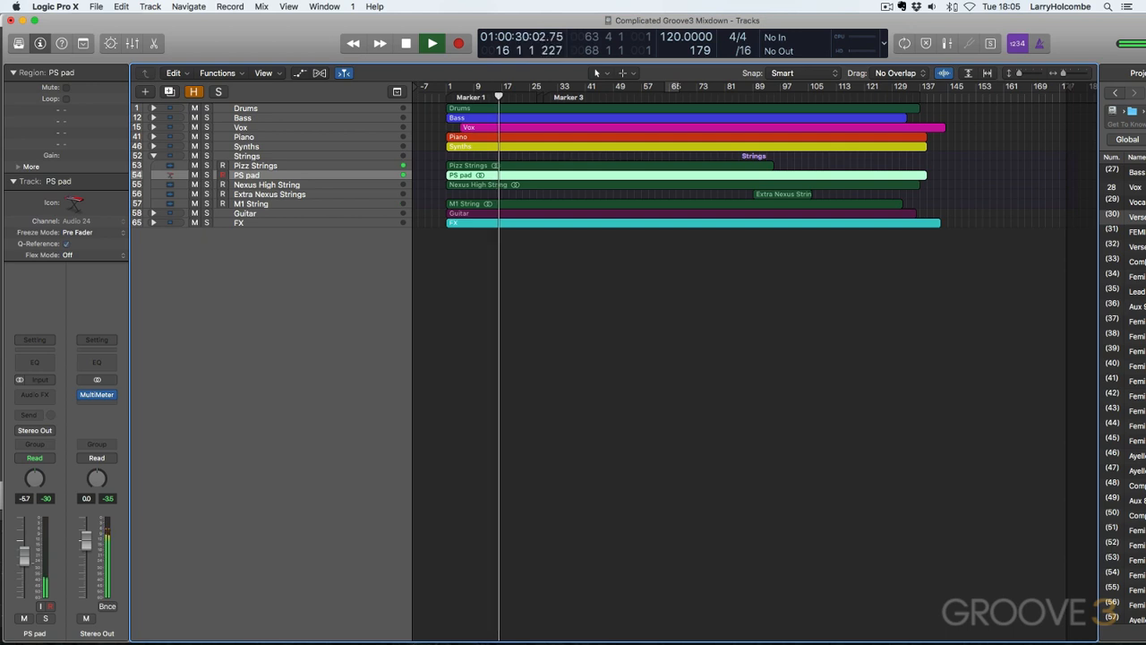
key("space")
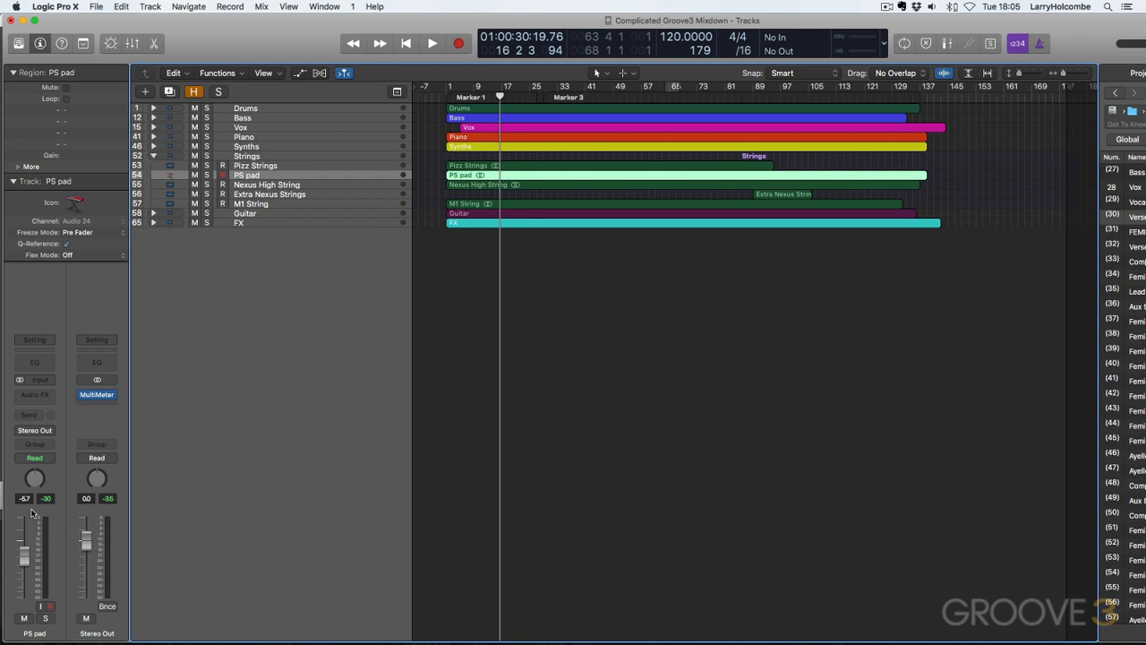
left_click(154, 156)
Show the mixer with the Drums stack expanded and loop playback over bars 17 to 25.
key("x")
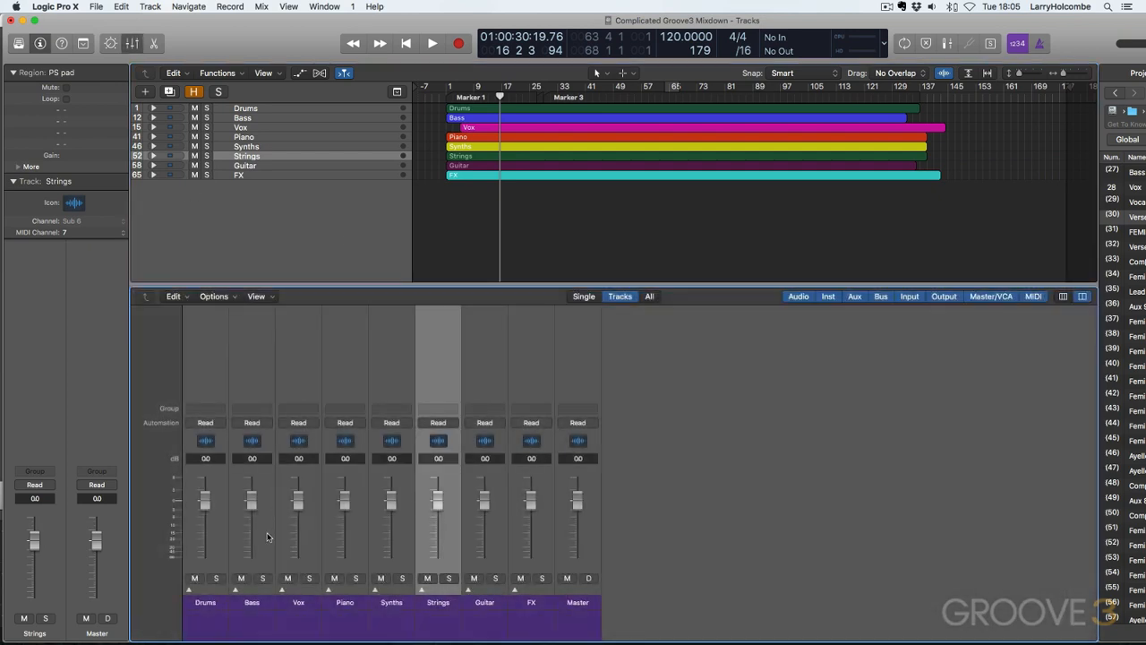
left_click(189, 589)
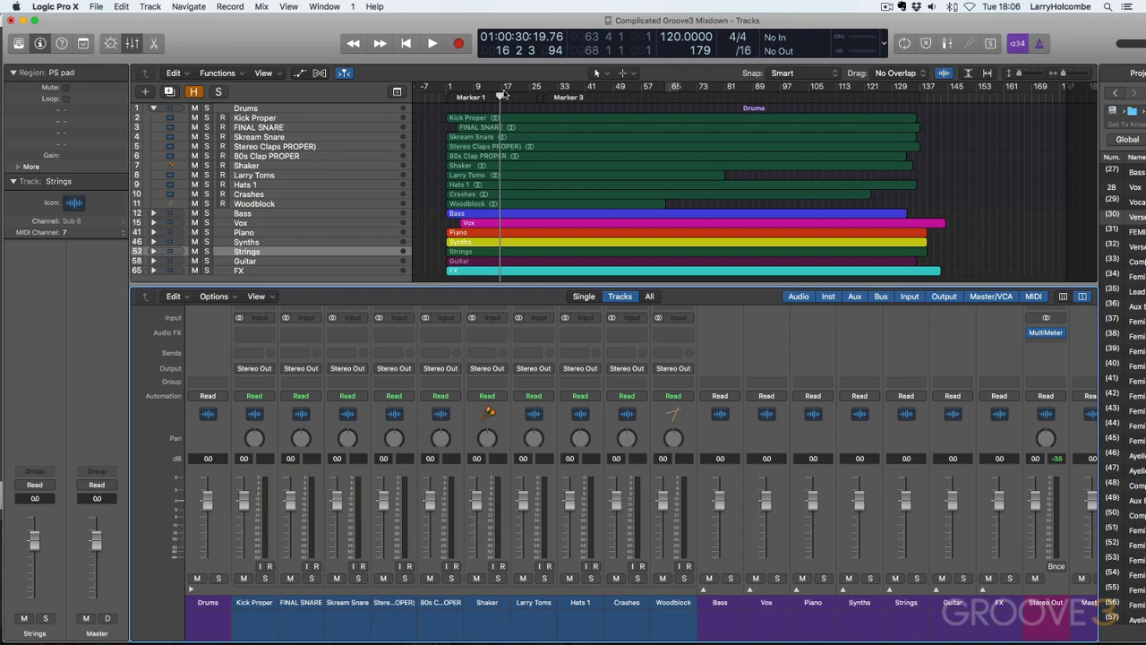
left_click_drag(506, 93, 529, 95)
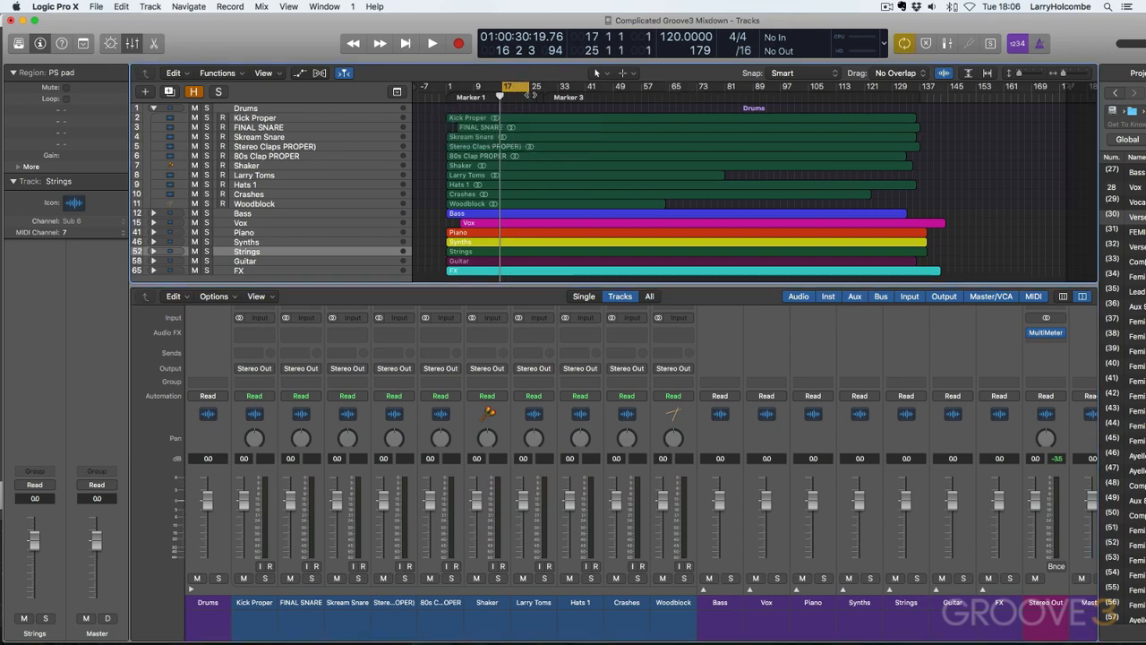
key("space")
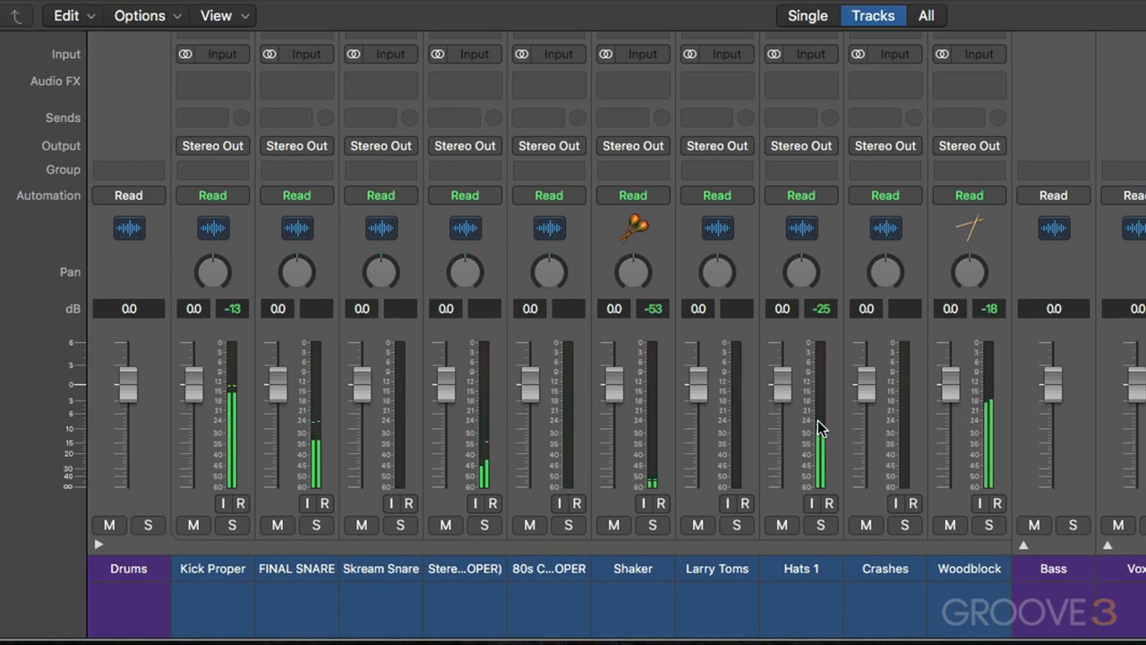
Add a stereo Gain plug-in set to about +14.6 dB on the Shaker track and set its fader to about 0.3 dB.
left_click_drag(616, 387, 616, 332)
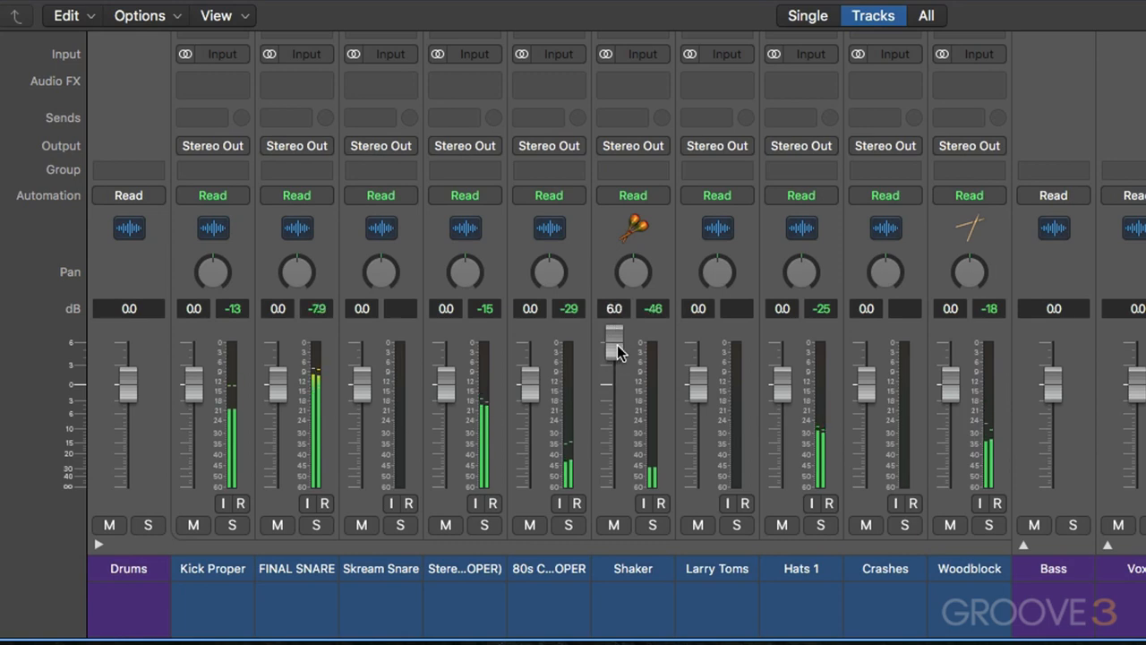
left_click(633, 80)
mouse_move(654, 157)
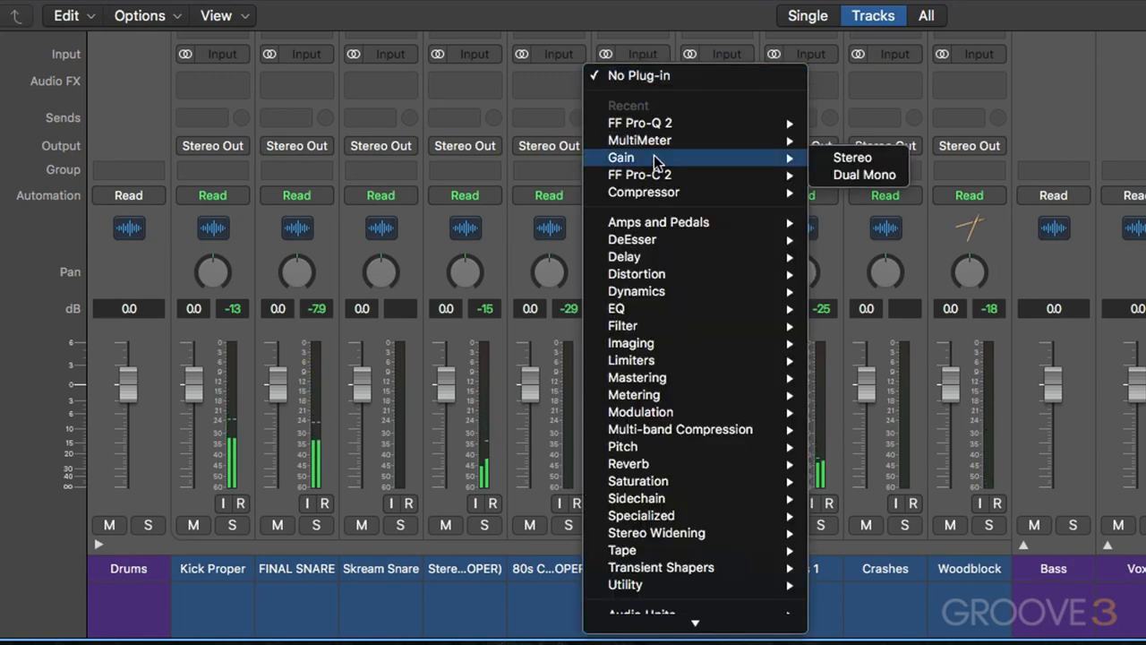
left_click(849, 158)
key("space")
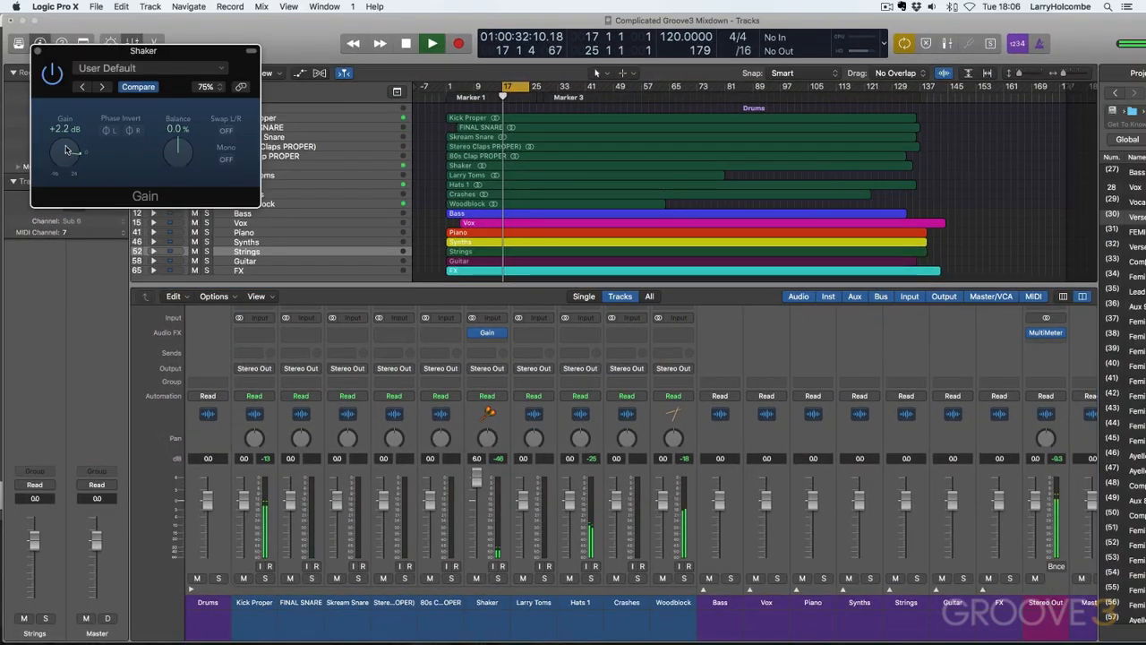
left_click_drag(78, 154, 63, 129)
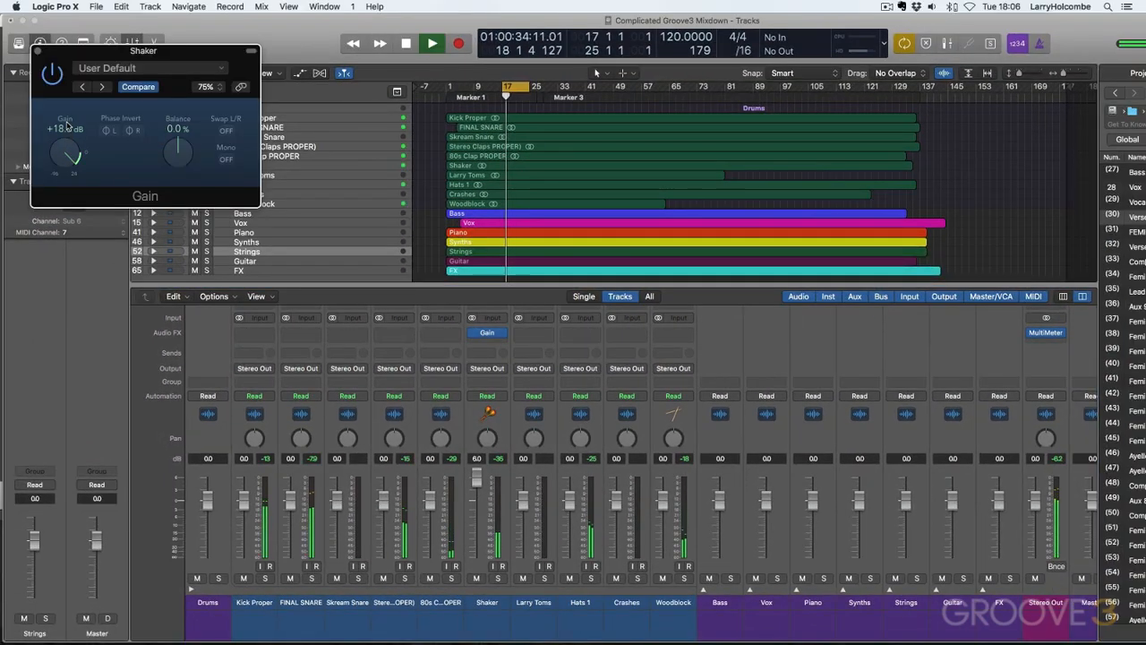
left_click_drag(471, 484, 476, 497)
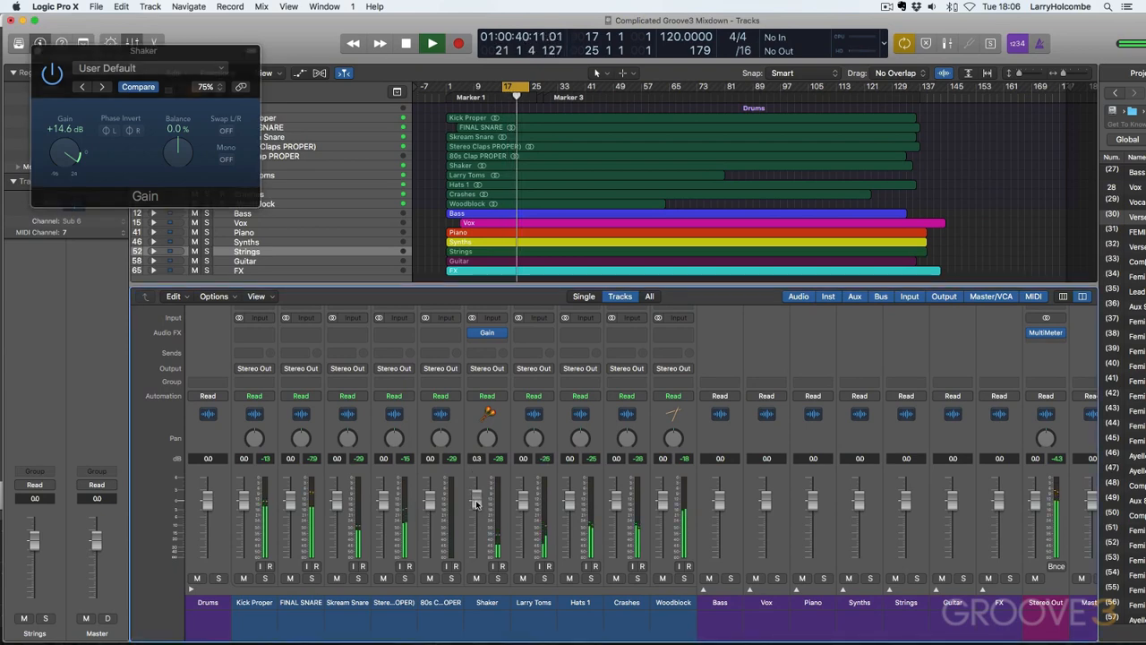
key("space")
Add a stereo Gain plug-in to the Larry Toms track and raise its gain to about +12.7 dB during loop playback.
left_click(534, 333)
mouse_move(538, 357)
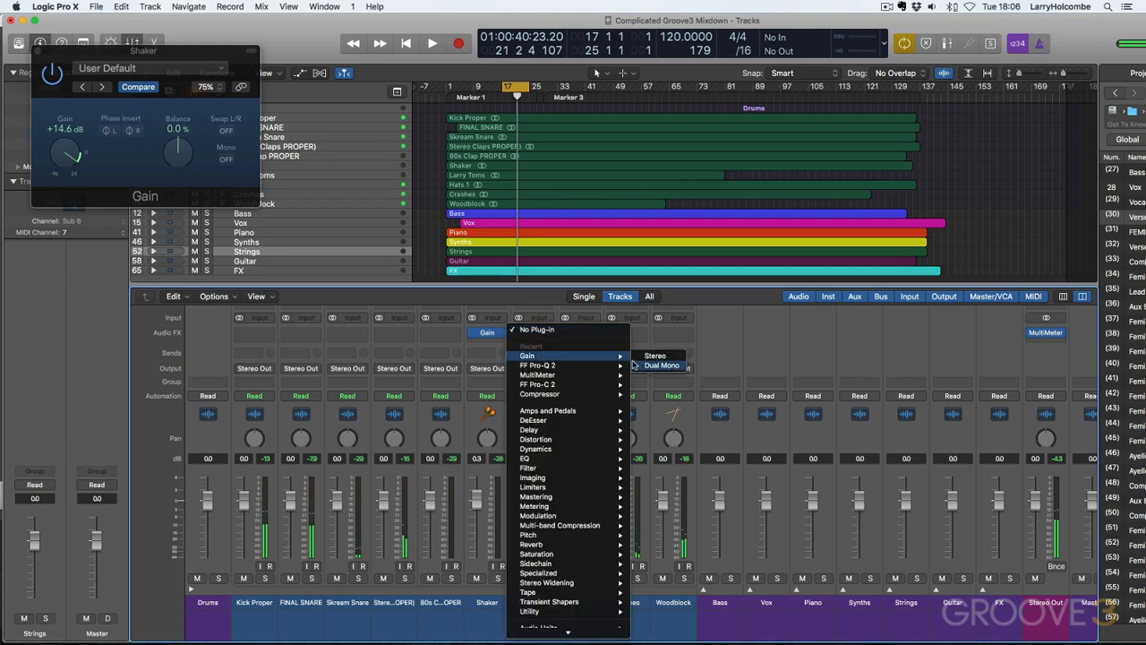
left_click(654, 358)
key("space")
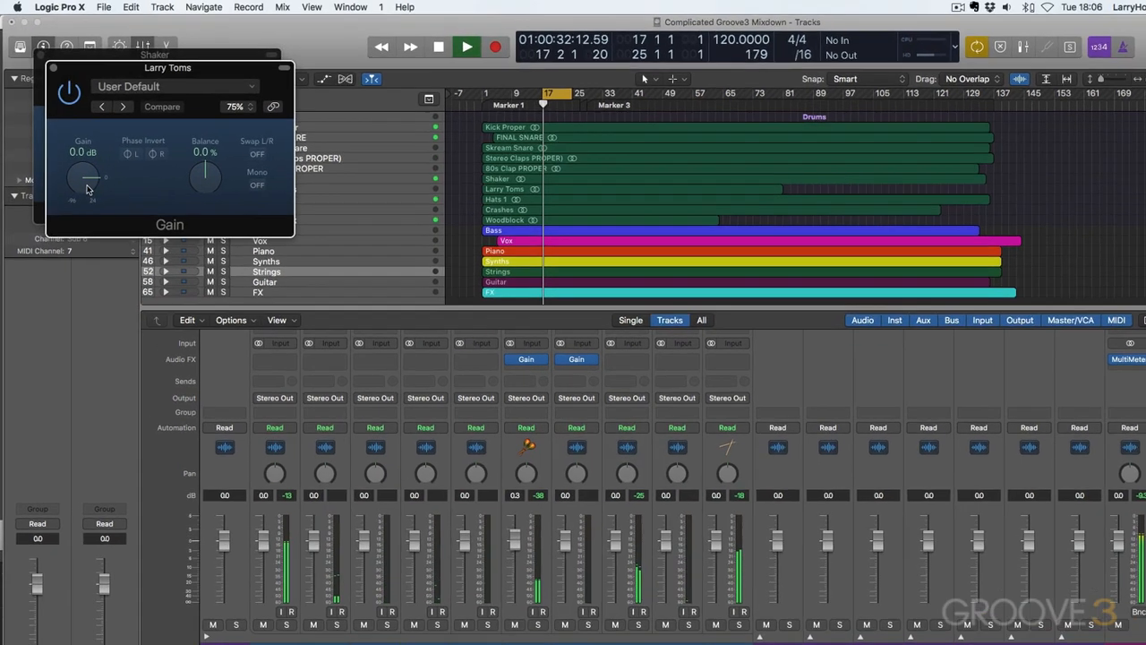
left_click_drag(80, 165, 83, 167)
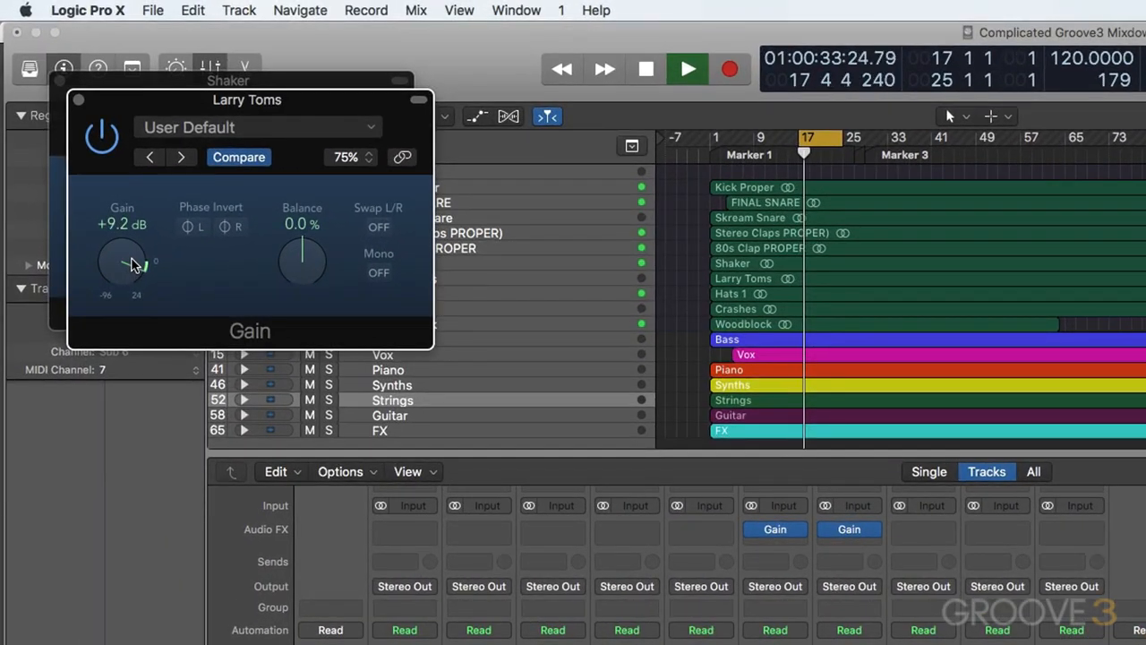
left_click_drag(131, 265, 125, 268)
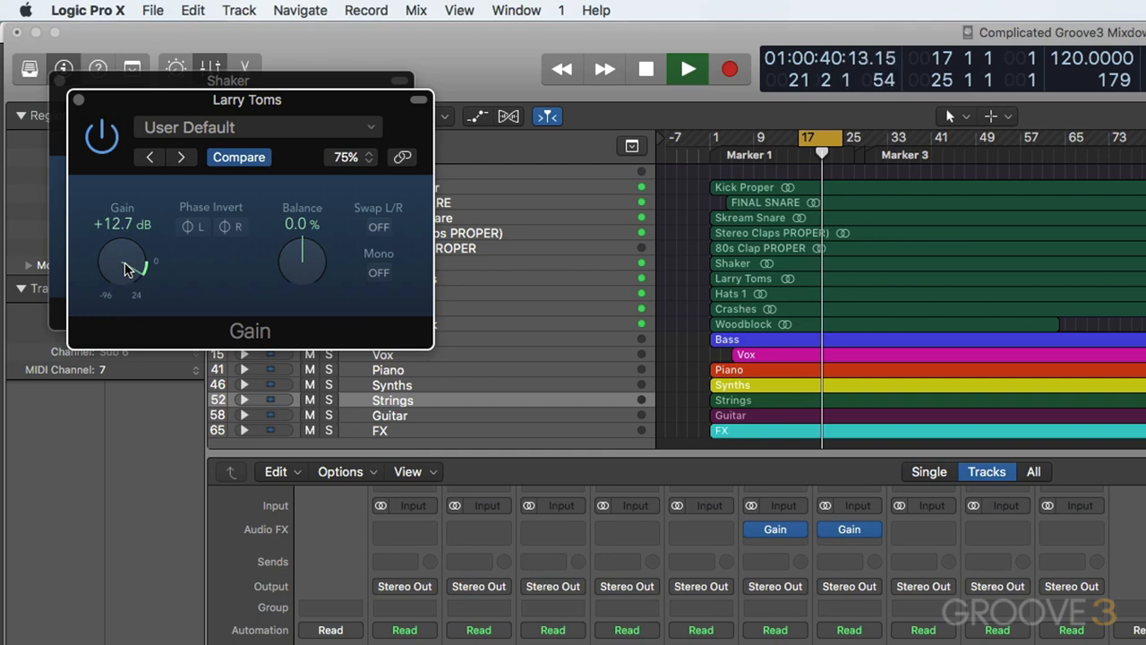
key("space")
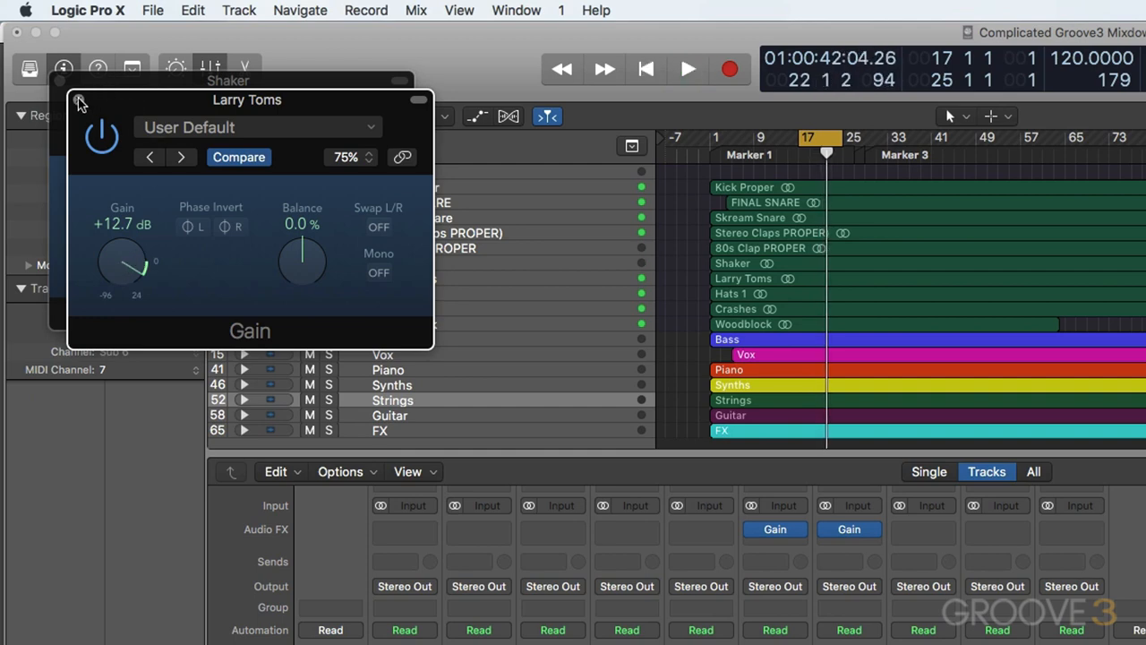
left_click(79, 100)
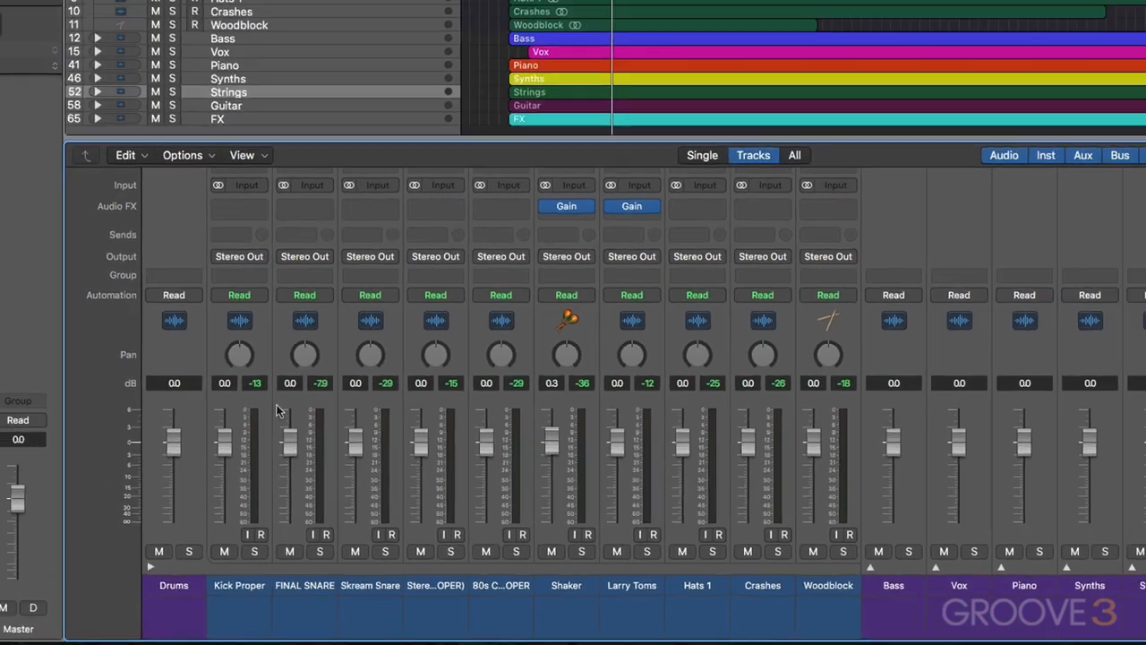
Collapse the Drums stack and expand the Piano stack to audition its tracks from bar 15.
left_click(154, 108)
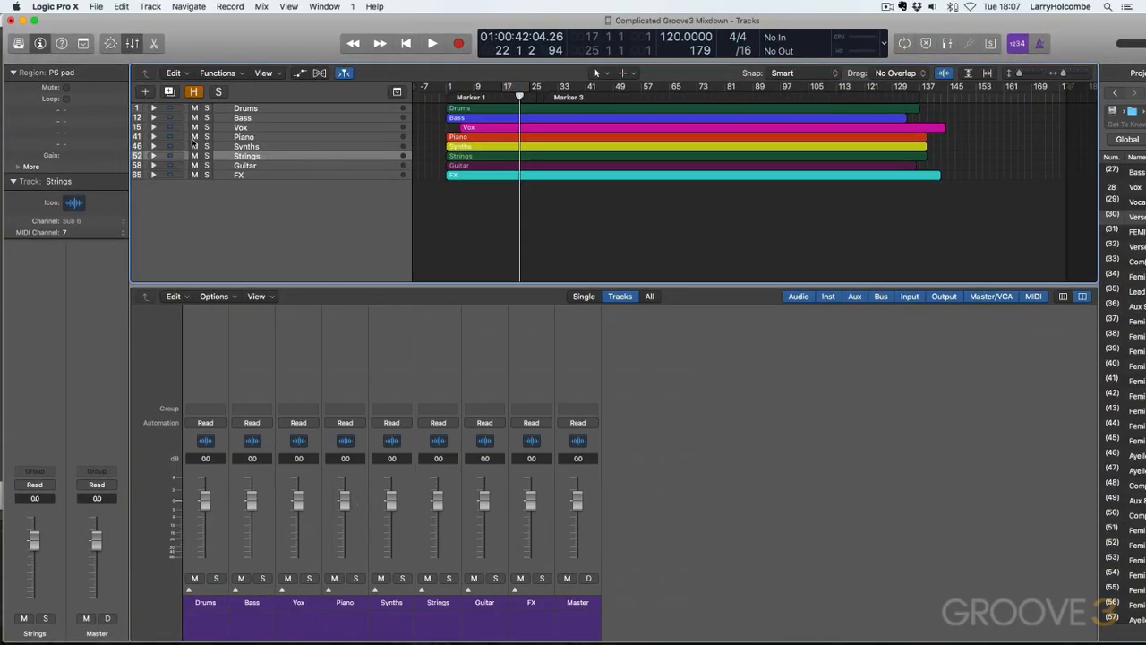
left_click(154, 137)
left_click(496, 91)
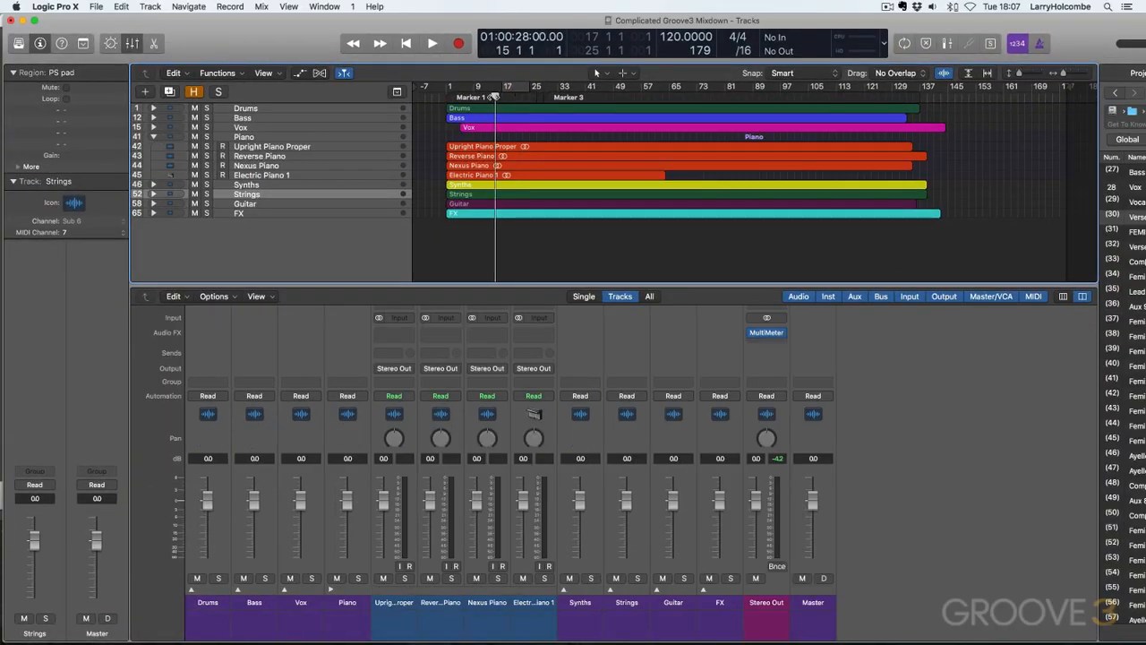
key("space")
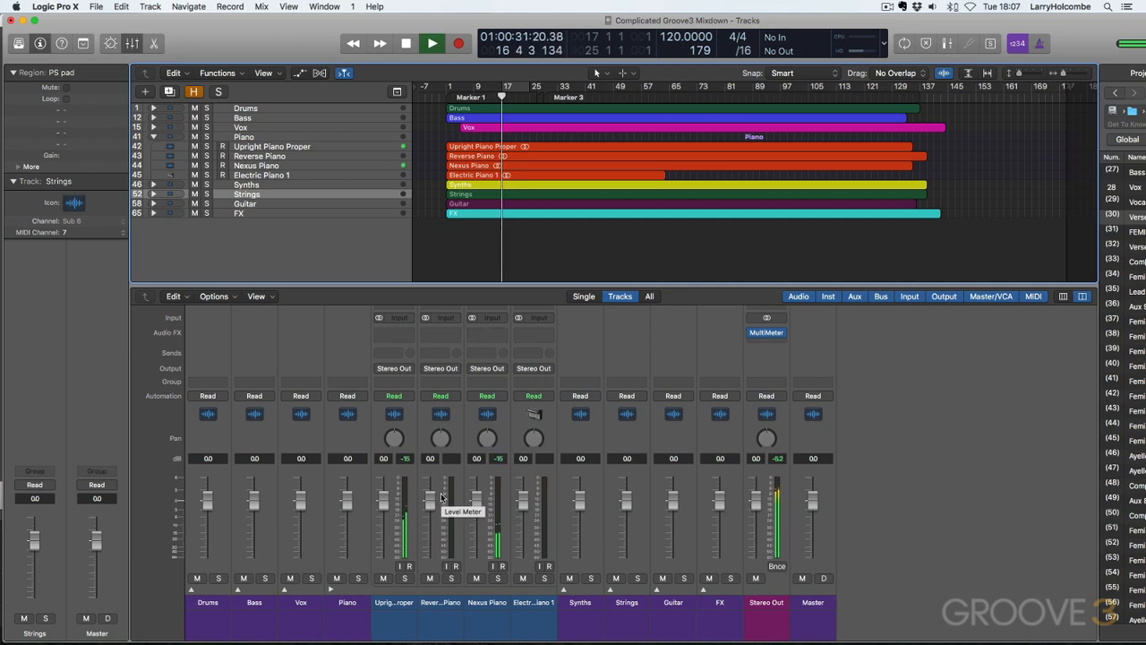
key("space")
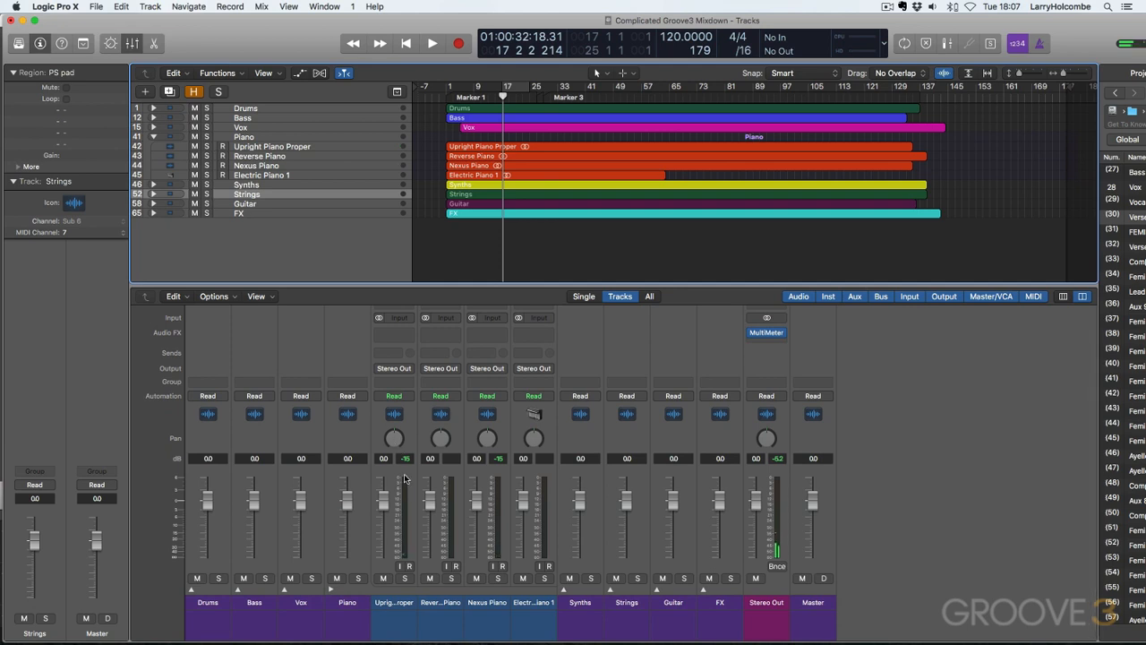
Pan the Nexus Piano track to -12 and set its fader to about -0.5 dB during playback, and collapse the Piano stack.
key("space")
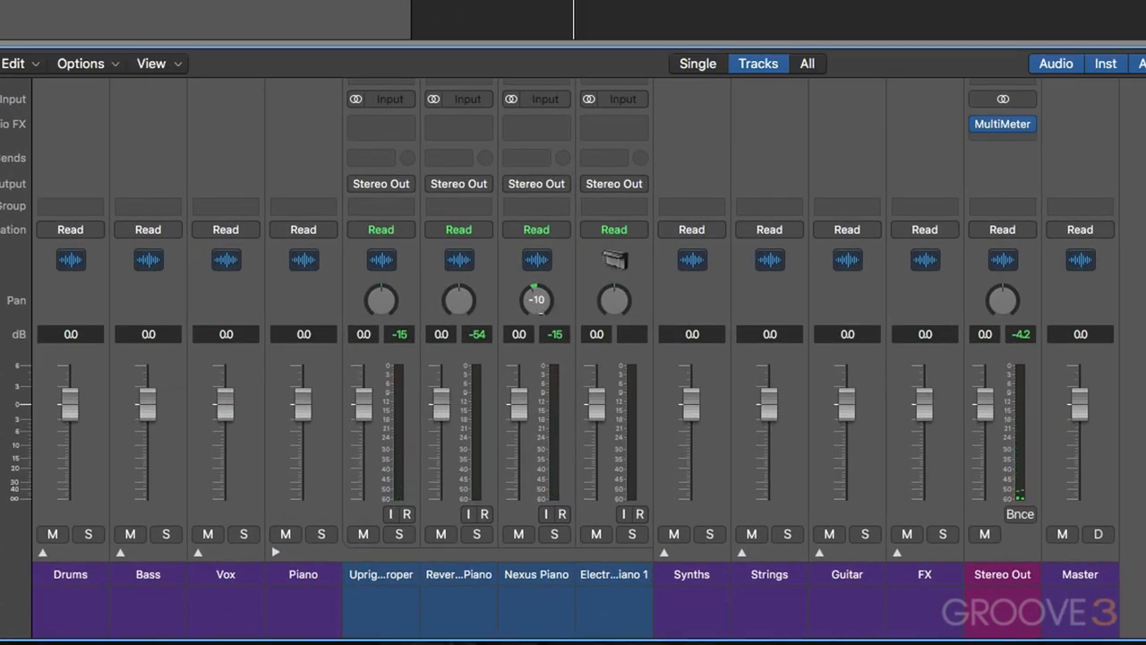
left_click_drag(536, 299, 541, 314)
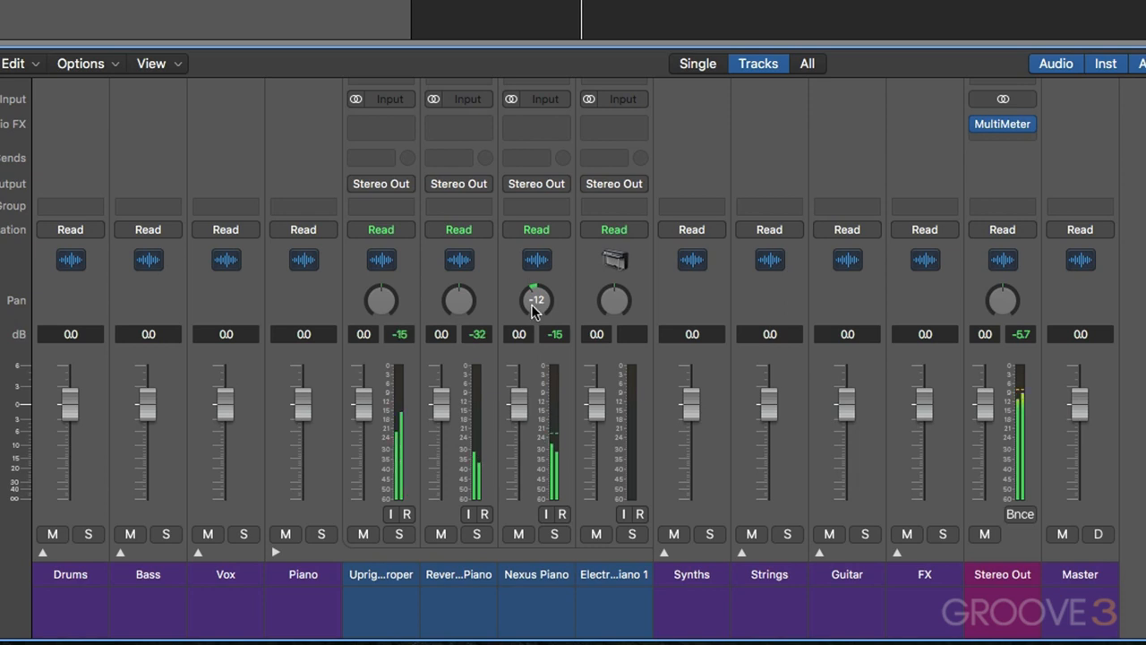
left_click_drag(520, 391, 510, 400)
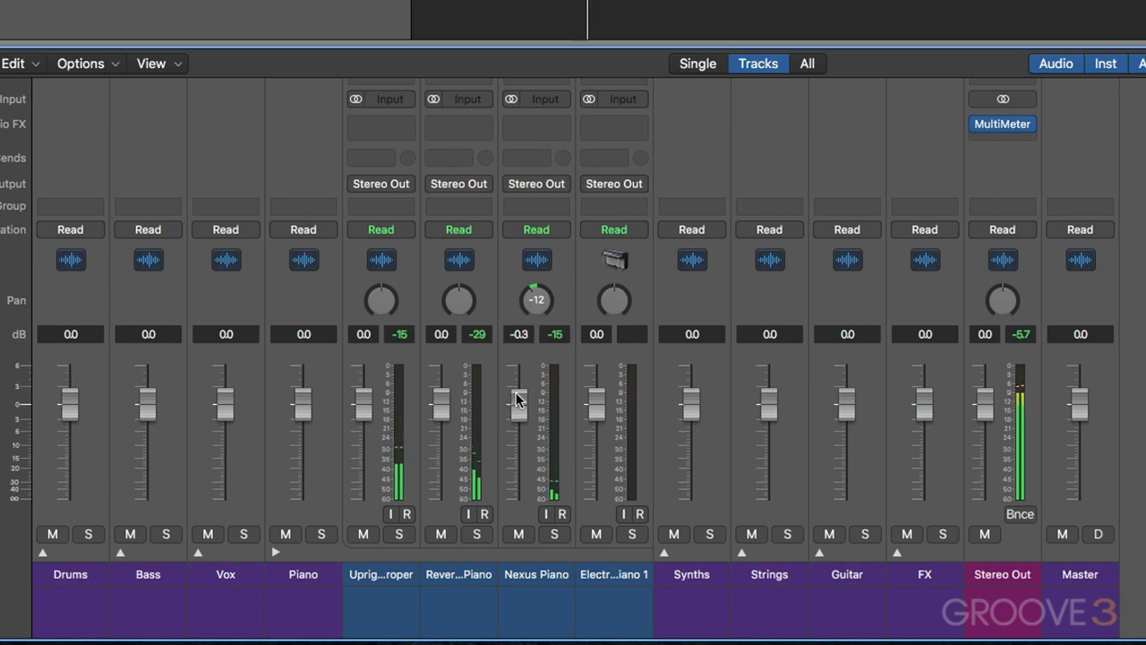
left_click_drag(517, 396, 512, 399)
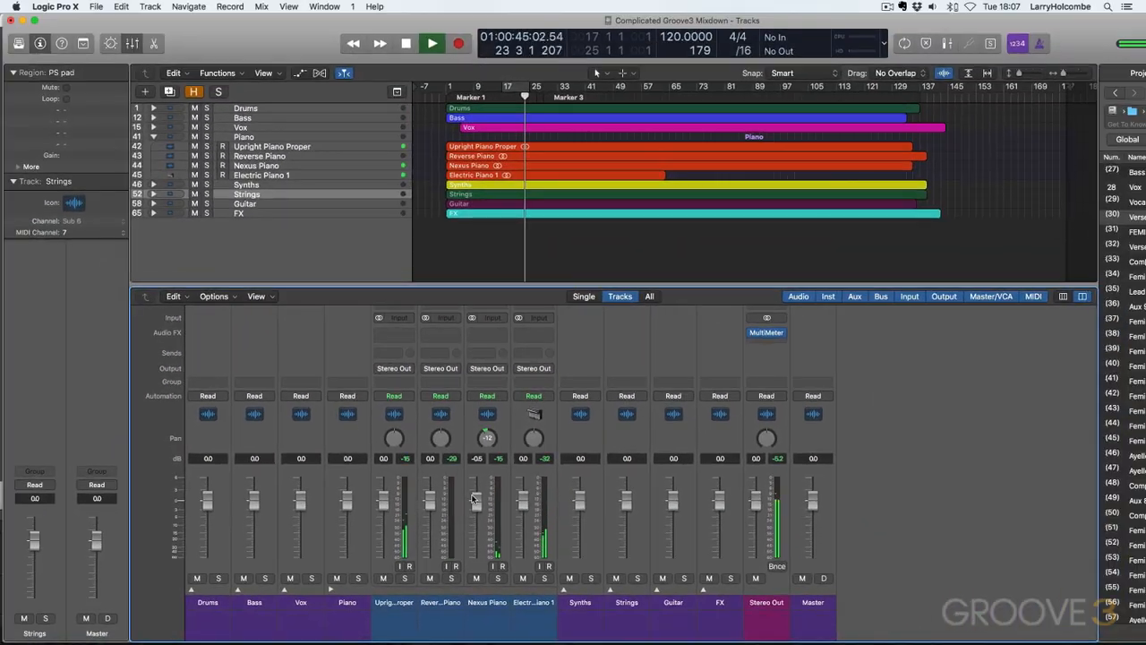
left_click(153, 136)
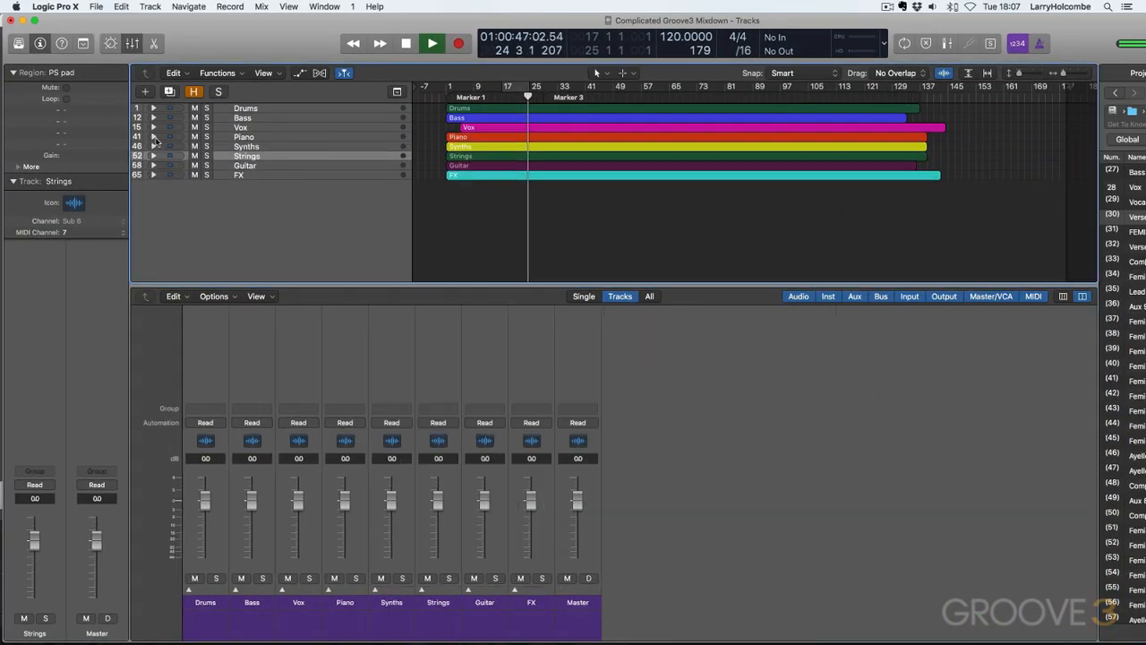
Expand the Synths stack, audition it, and set the Synth Brass 3 fader to about 1.0 dB during playback.
left_click(153, 146)
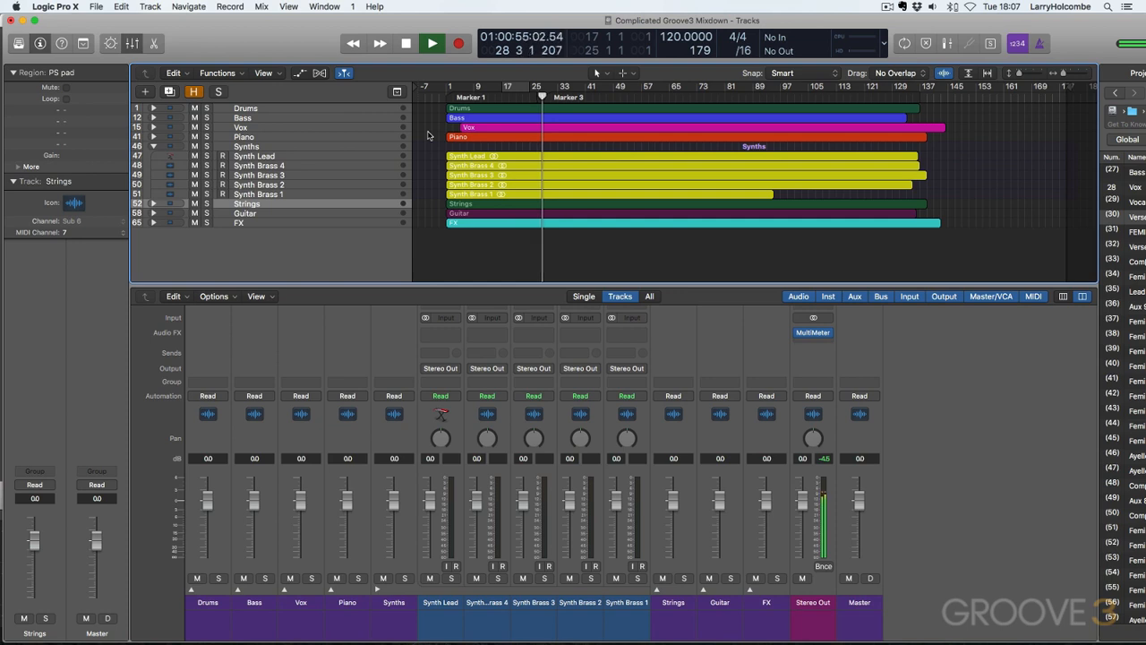
key("space")
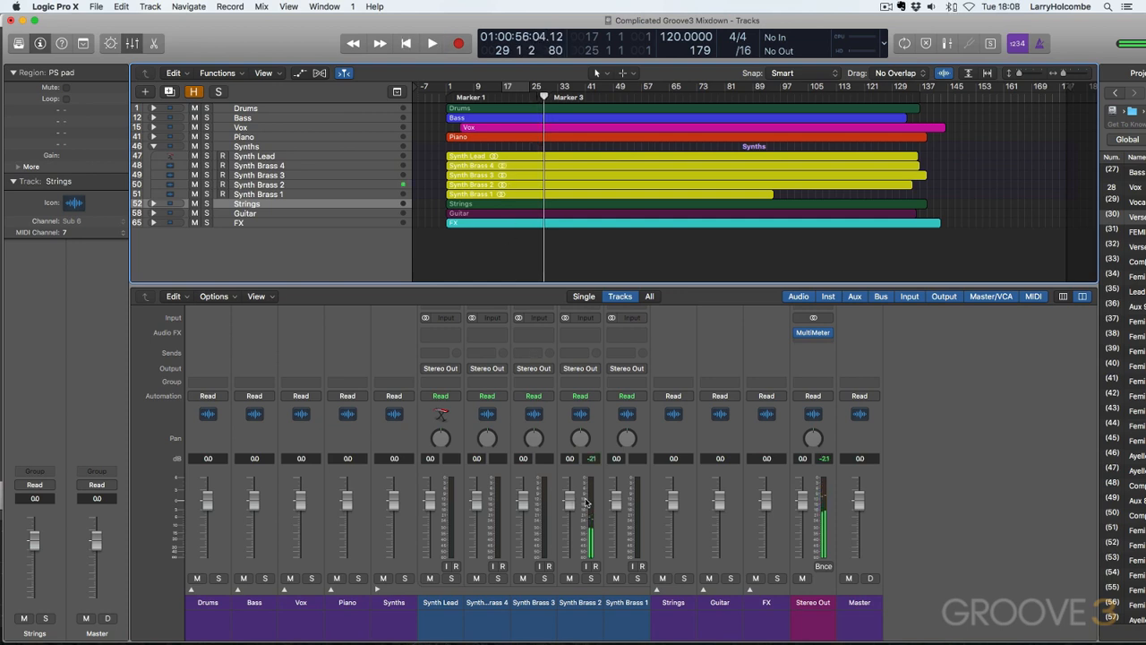
key("space")
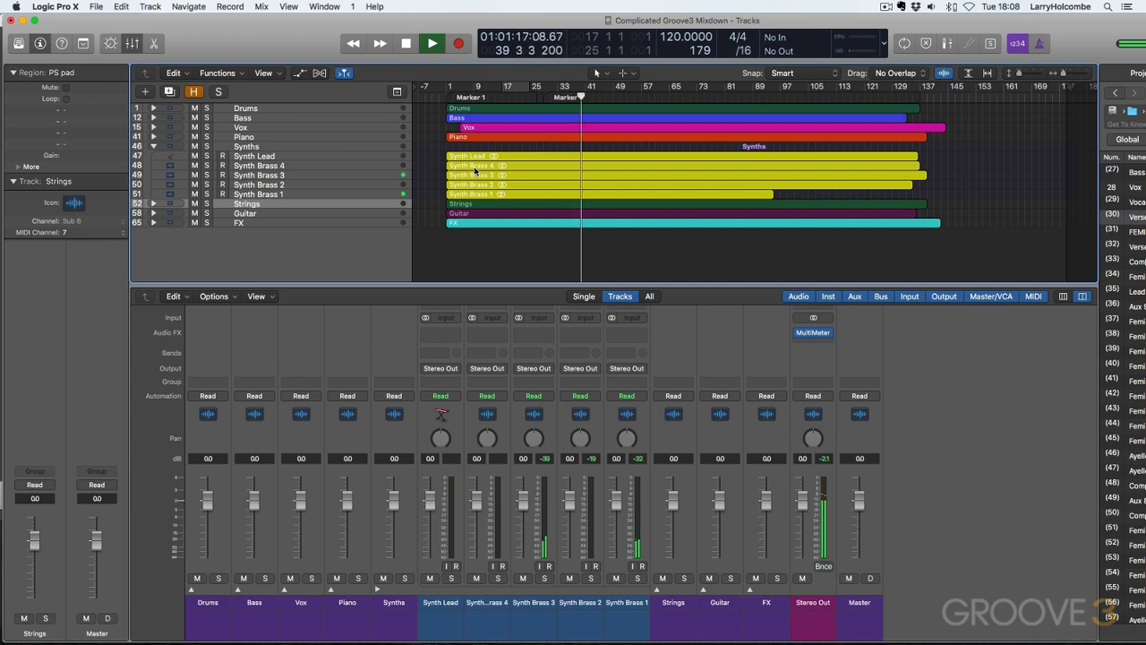
left_click_drag(523, 500, 526, 490)
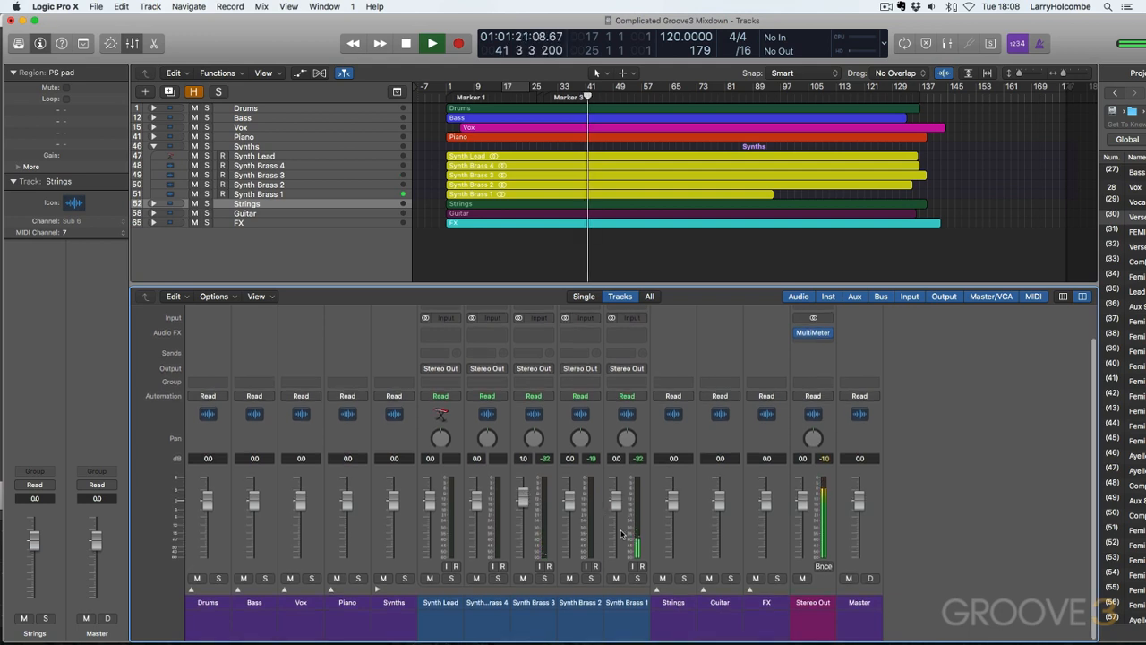
Briefly solo Synth Brass 1 and try raising its fader to 6.0 dB during playback.
left_click(637, 579)
left_click(638, 579)
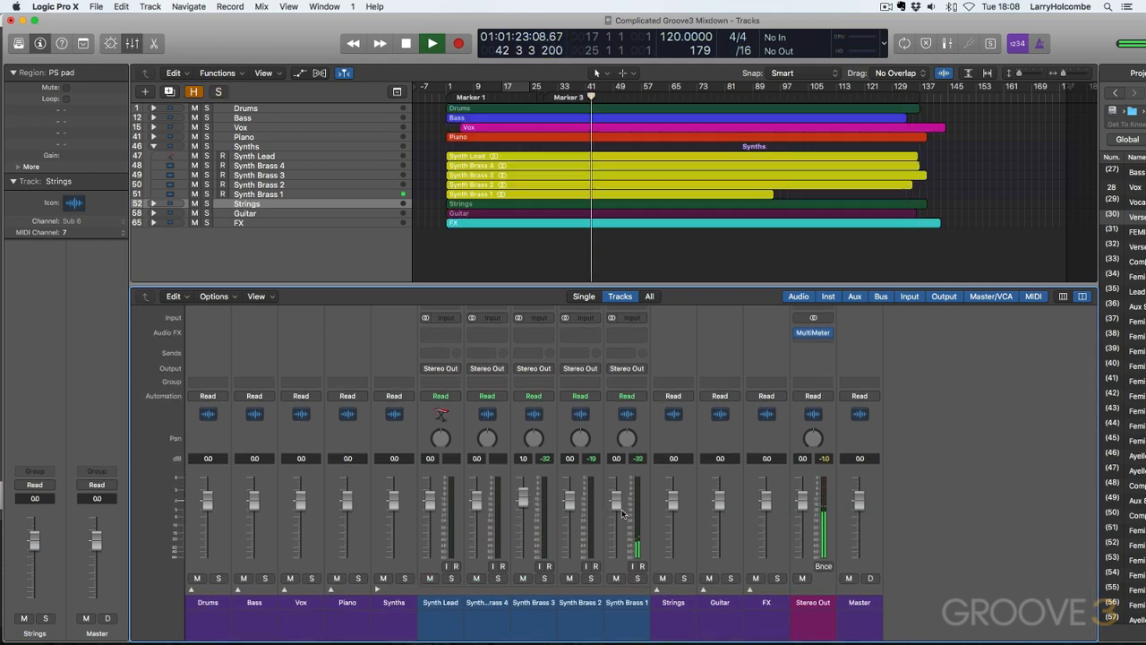
left_click_drag(617, 500, 617, 479)
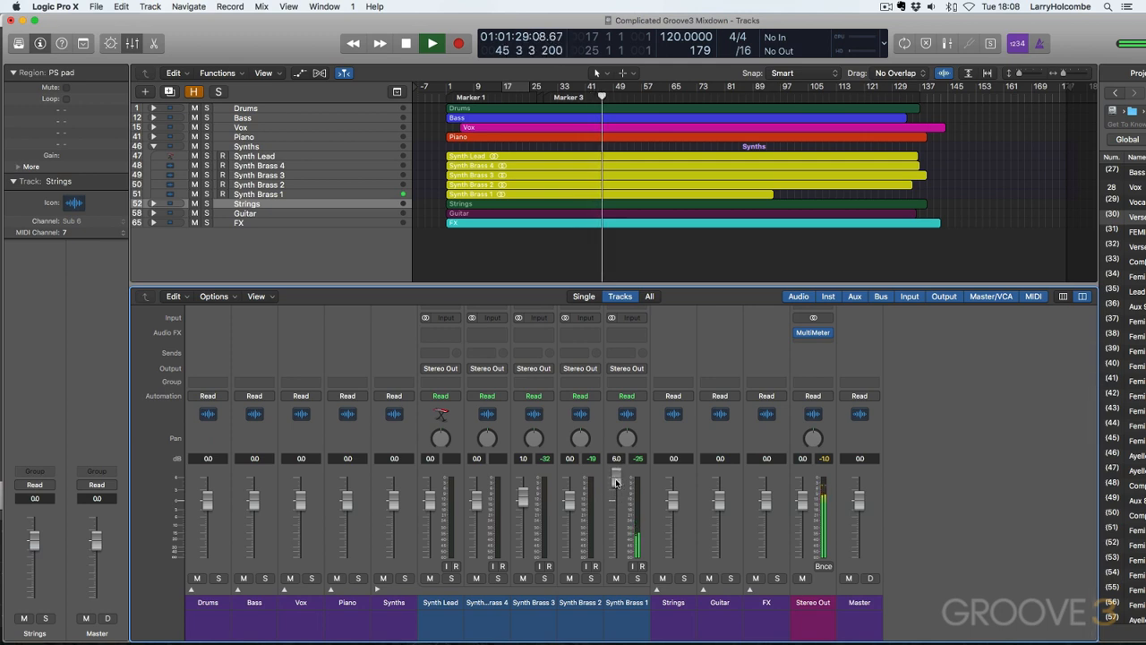
key("space")
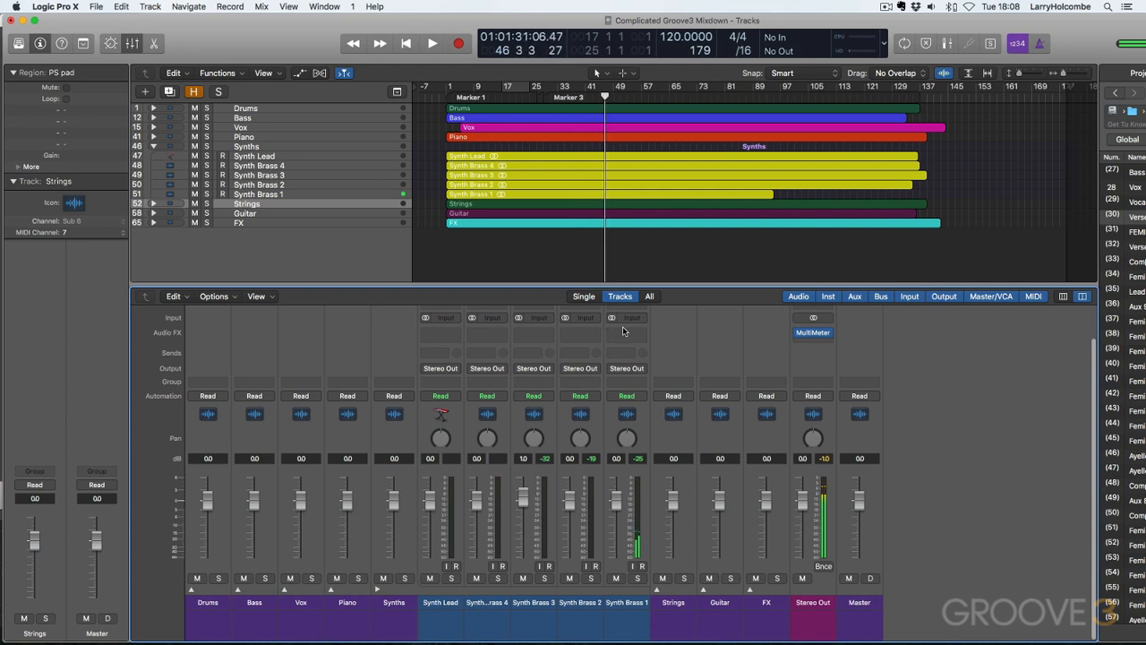
Add a Gain plug-in set to about +5.5 dB on Synth Brass 1 and check the track soloed during playback.
left_click(626, 332)
mouse_move(627, 356)
left_click(748, 356)
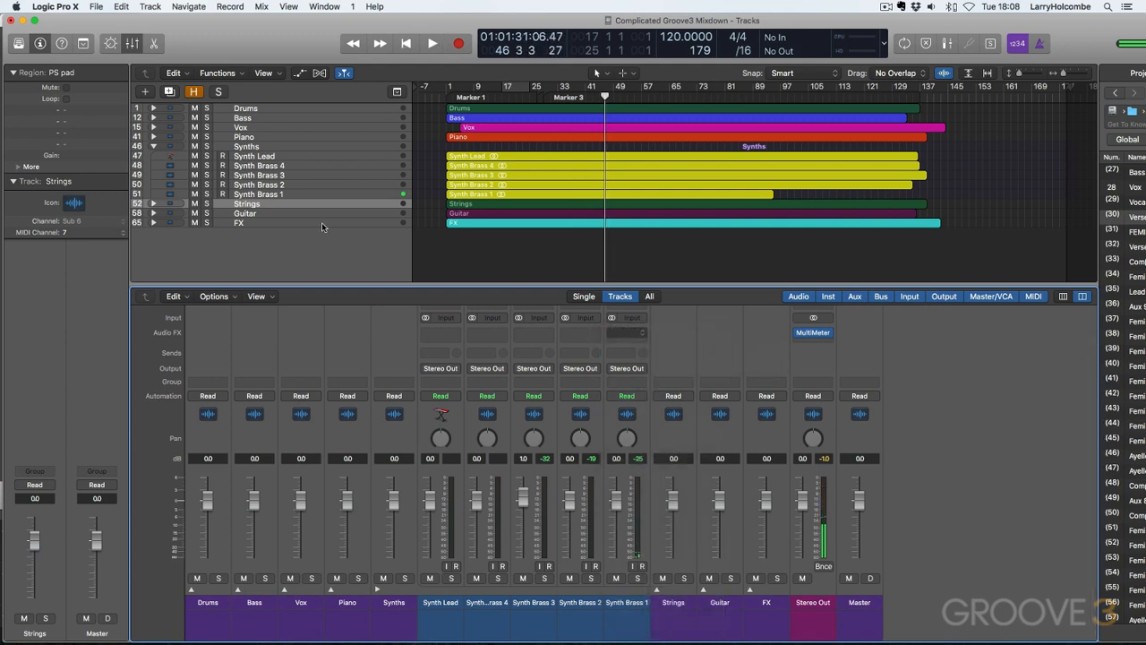
left_click_drag(71, 152, 72, 145)
key("space")
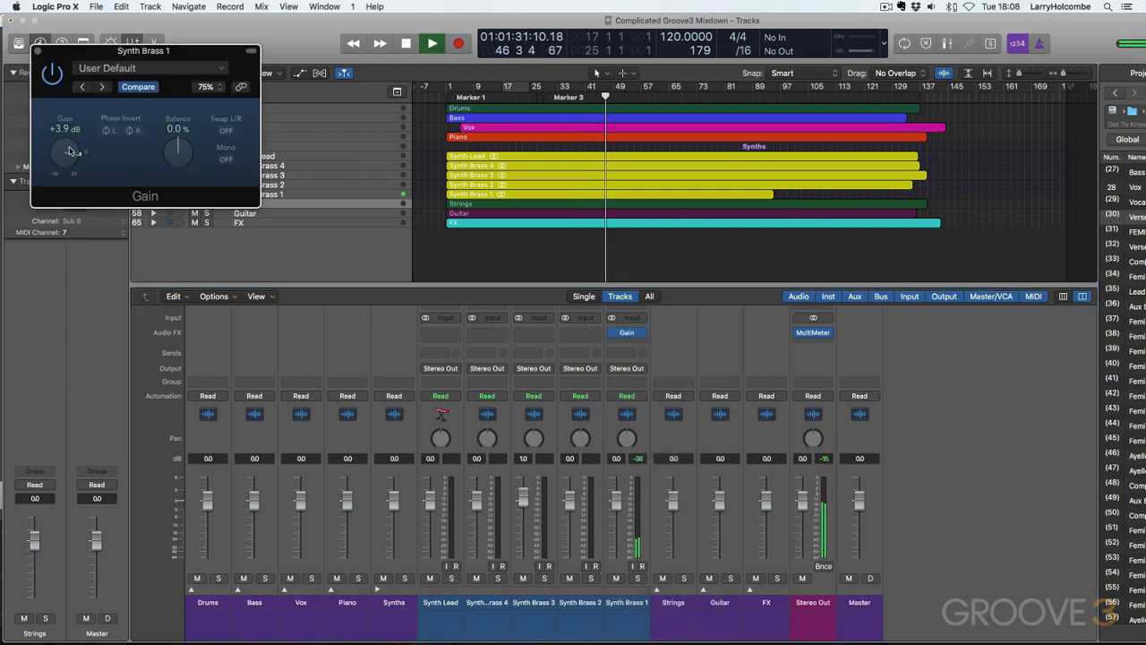
left_click(639, 579)
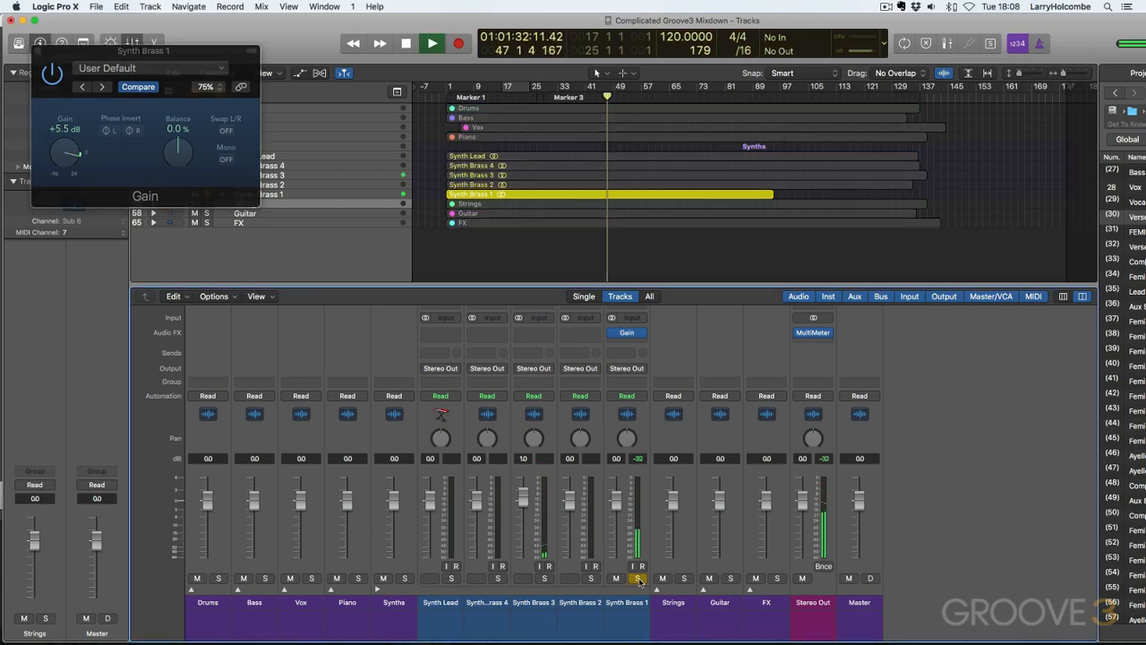
left_click(638, 579)
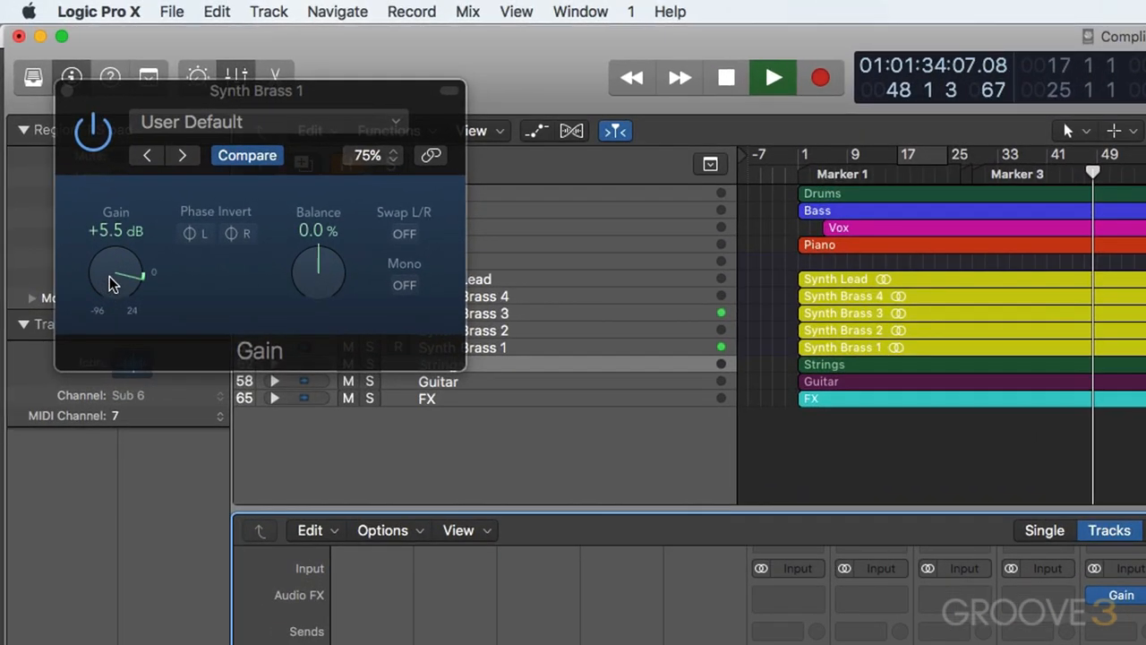
Raise the Synth Brass 1 gain to about +12.3 dB during playback and set its fader to about -0.4 dB.
left_click_drag(92, 225, 91, 220)
left_click_drag(113, 279, 114, 278)
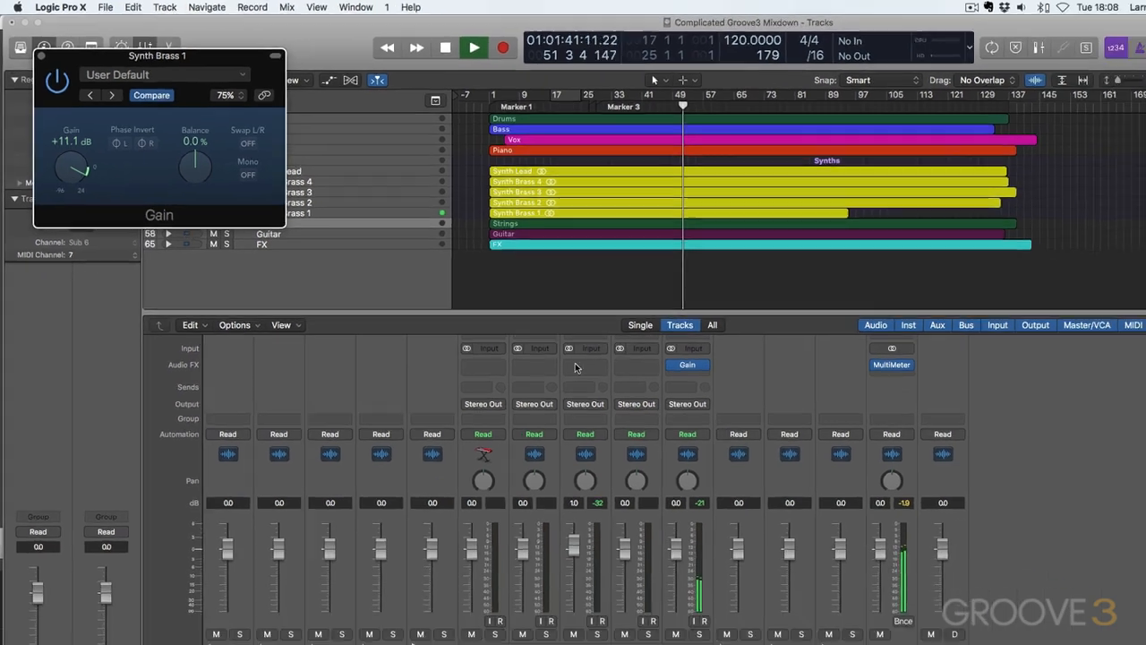
key("space")
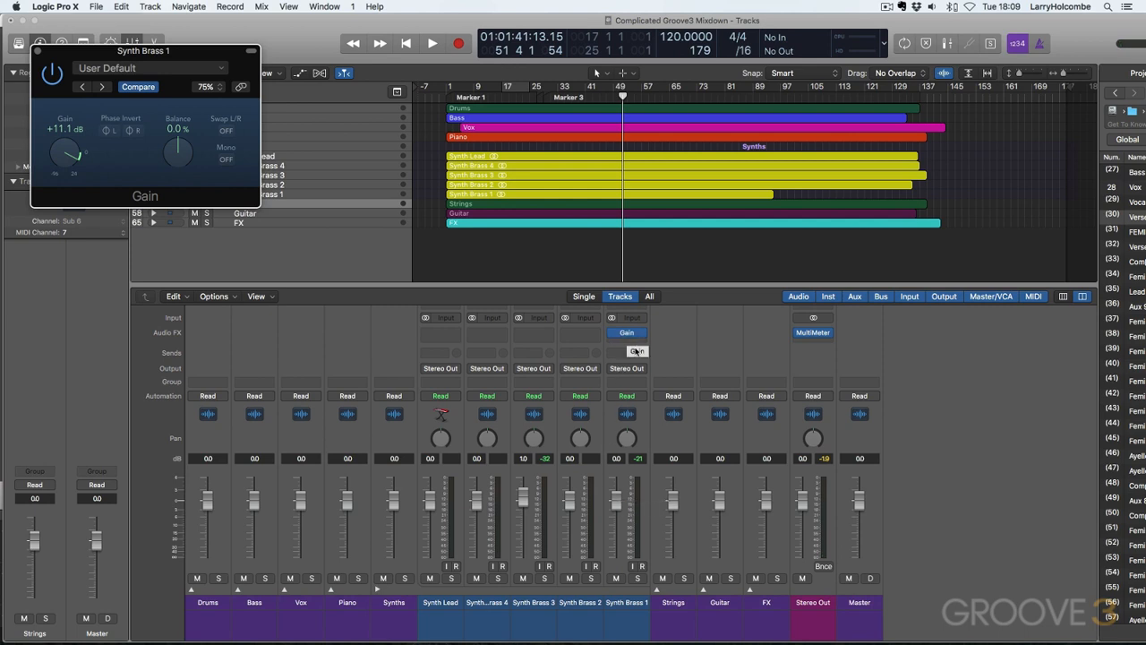
key("space")
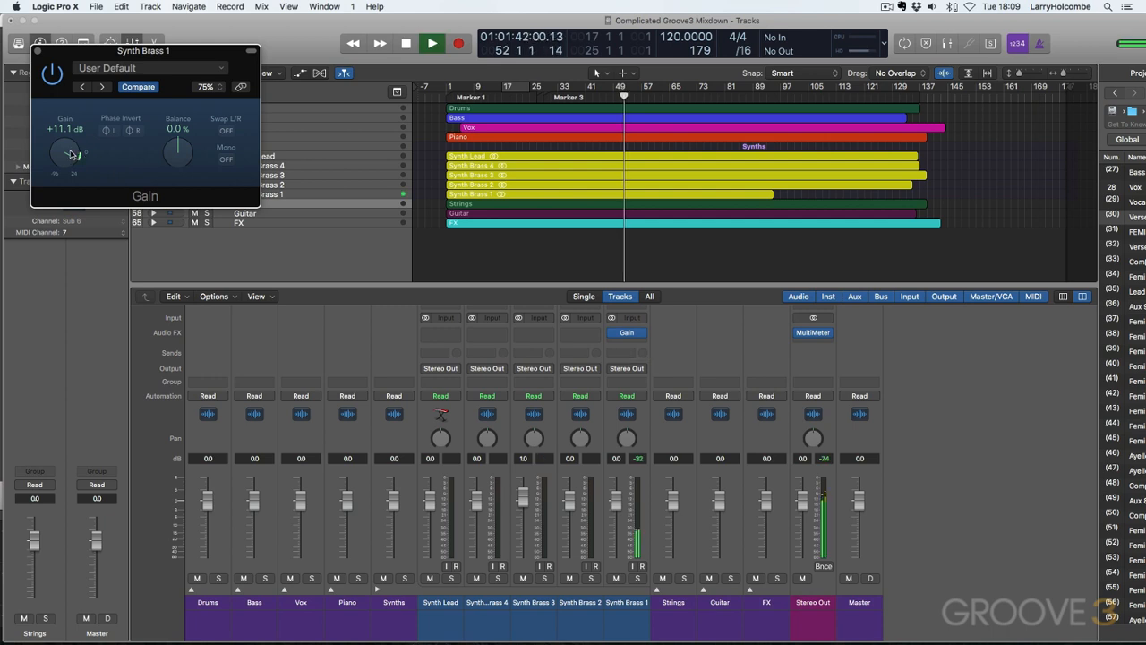
left_click_drag(73, 155, 72, 152)
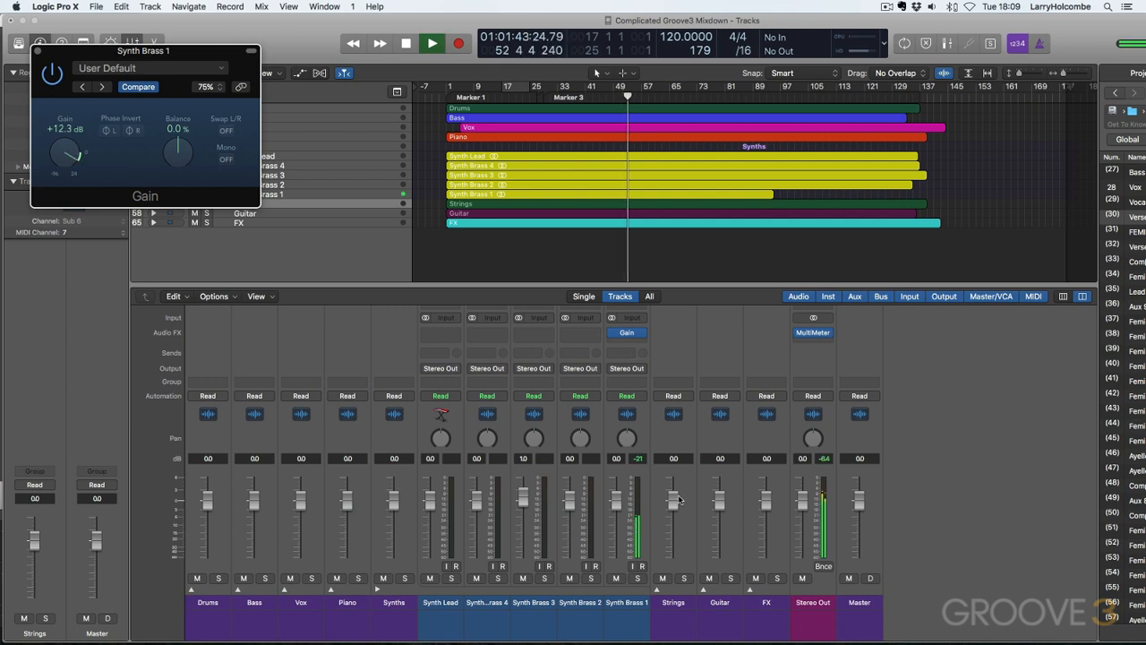
key("space")
left_click_drag(612, 501, 612, 503)
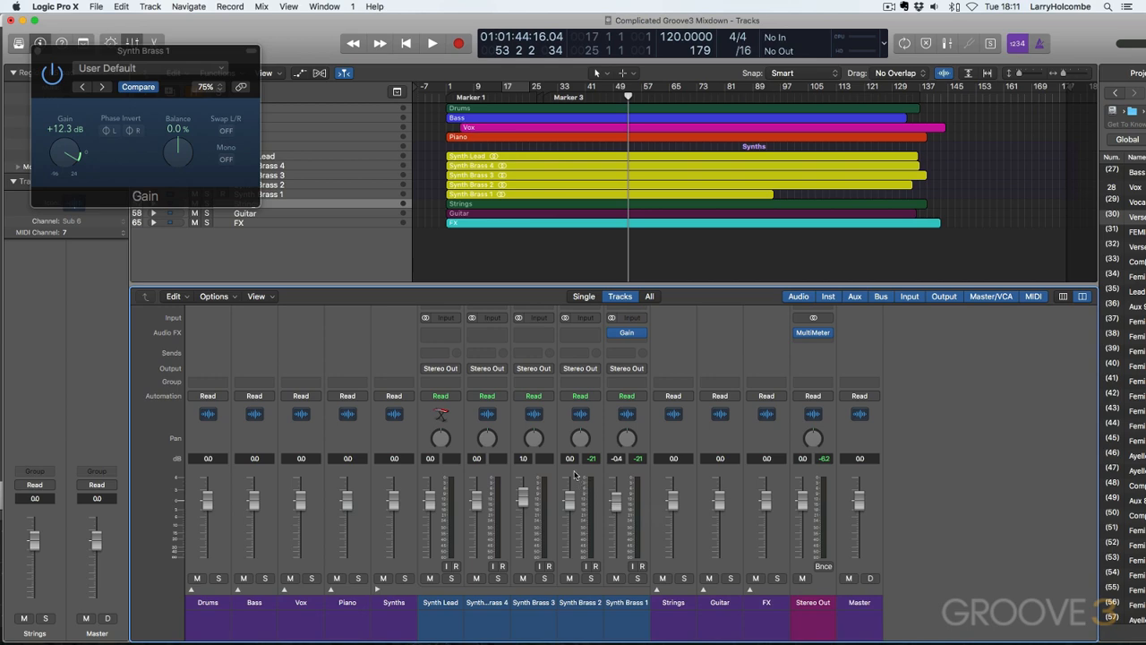
Close the Gain plug-in window and switch from the Synths stack to the expanded Strings stack.
left_click(38, 51)
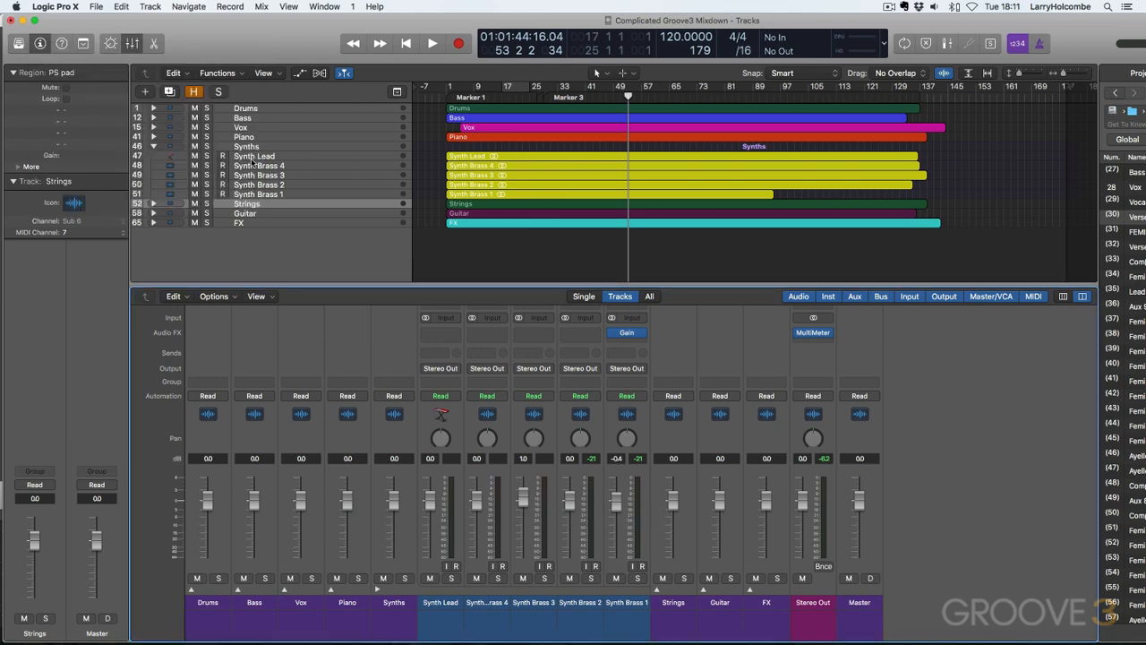
left_click(153, 146)
left_click(153, 156)
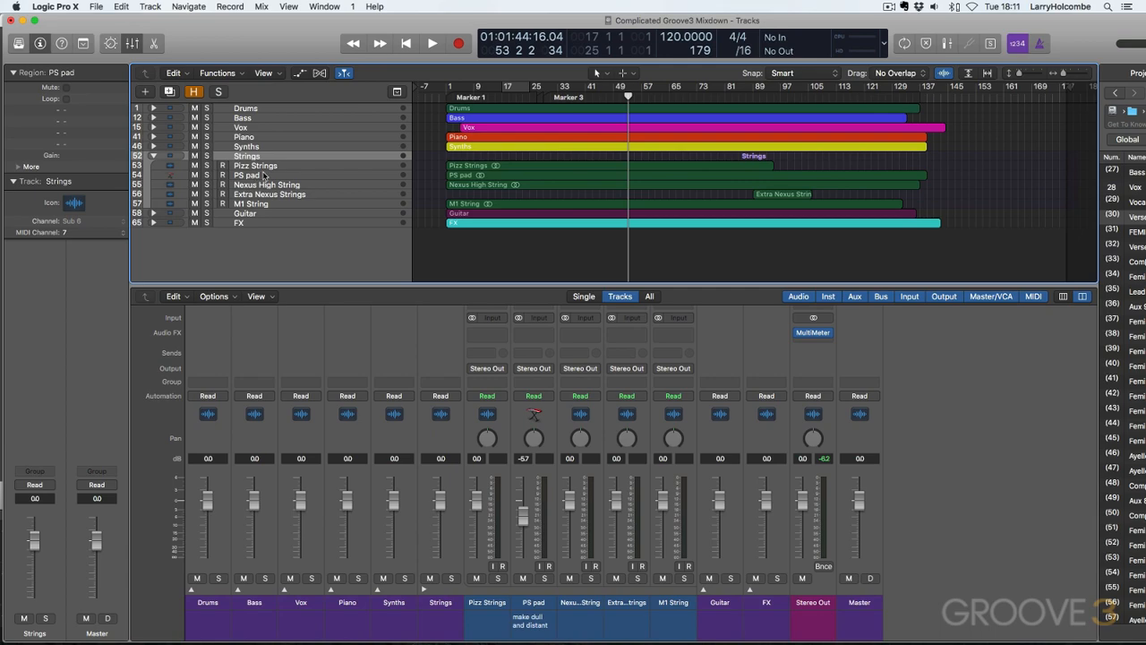
Insert a stereo Direction Mixer on the PS pad track and narrow its Spread to 0.30 during playback.
left_click(260, 175)
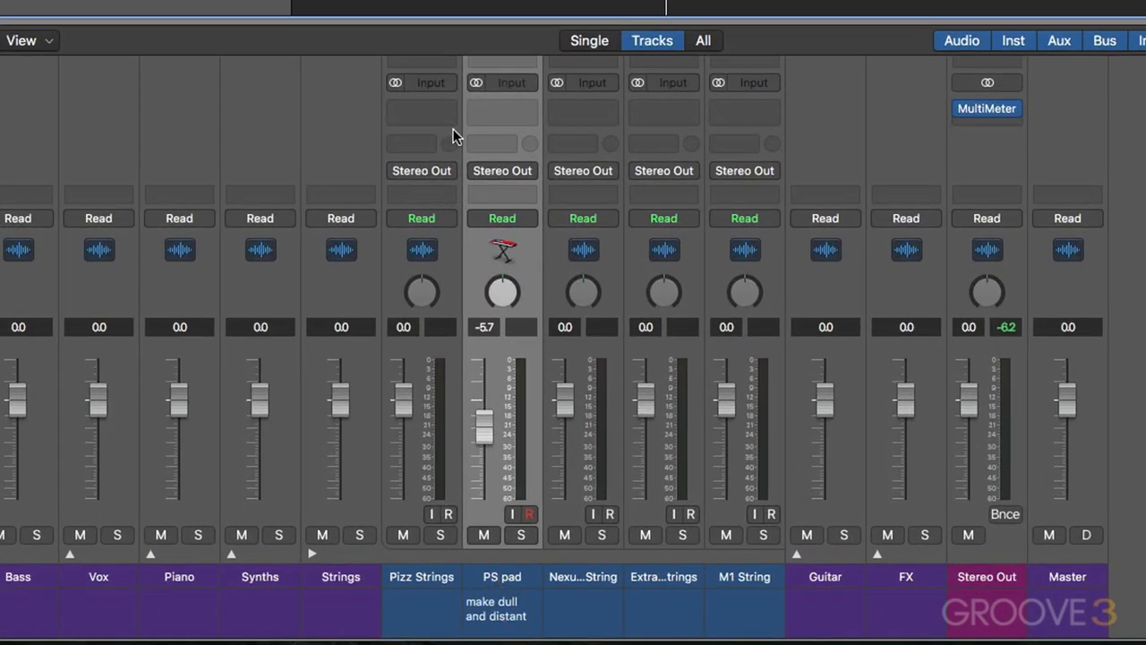
left_click(491, 109)
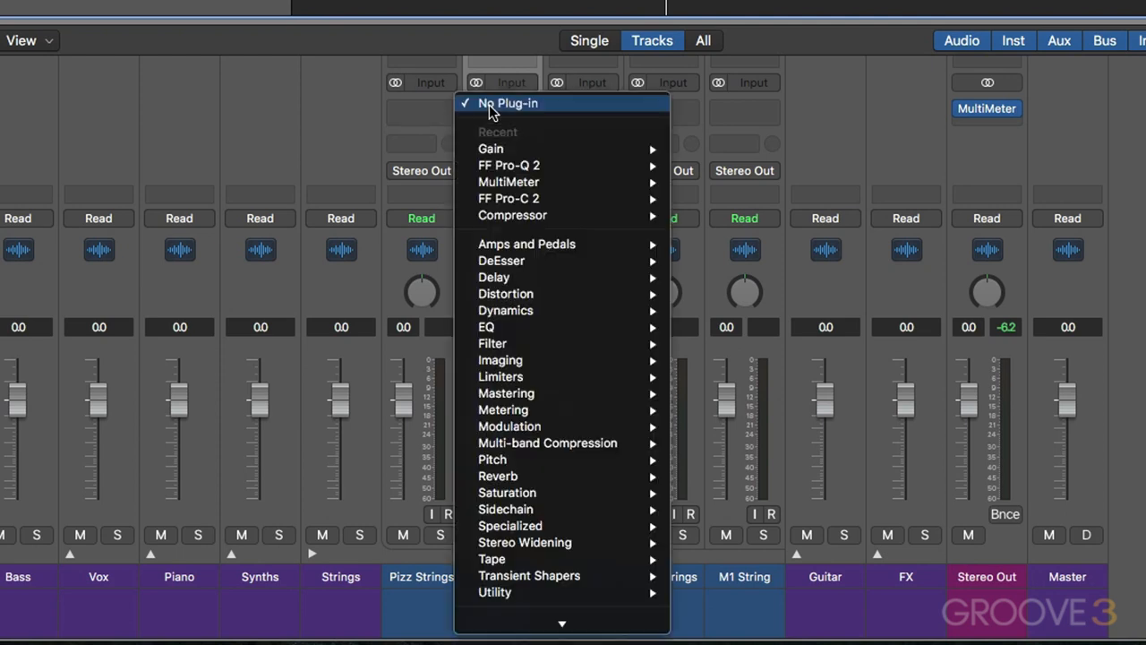
mouse_move(633, 361)
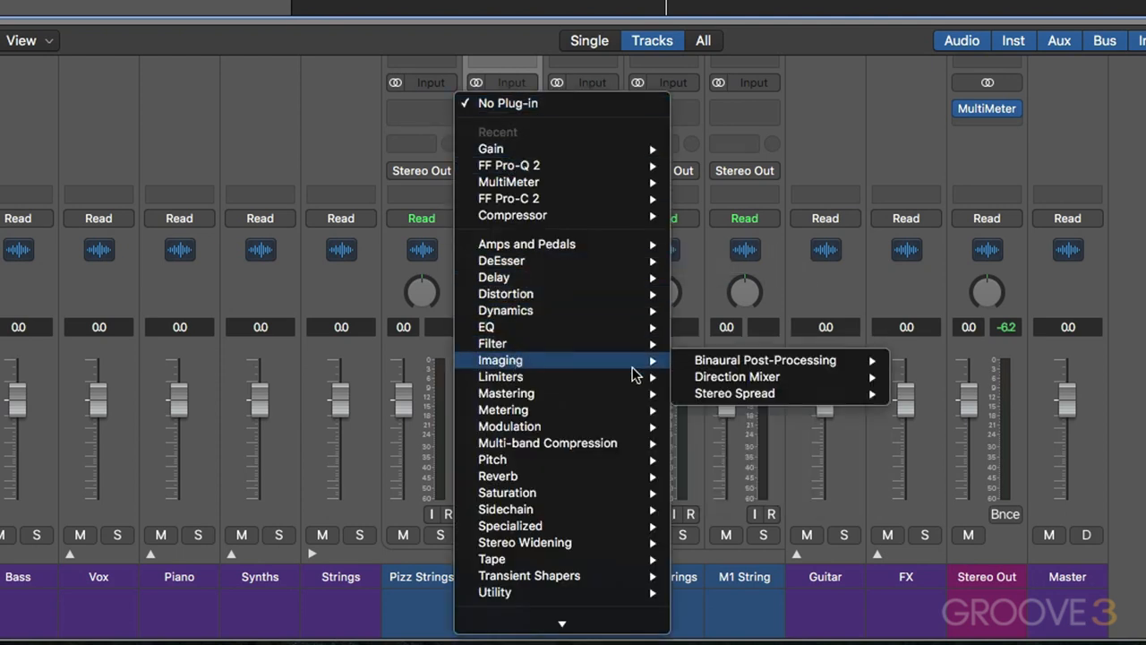
mouse_move(786, 377)
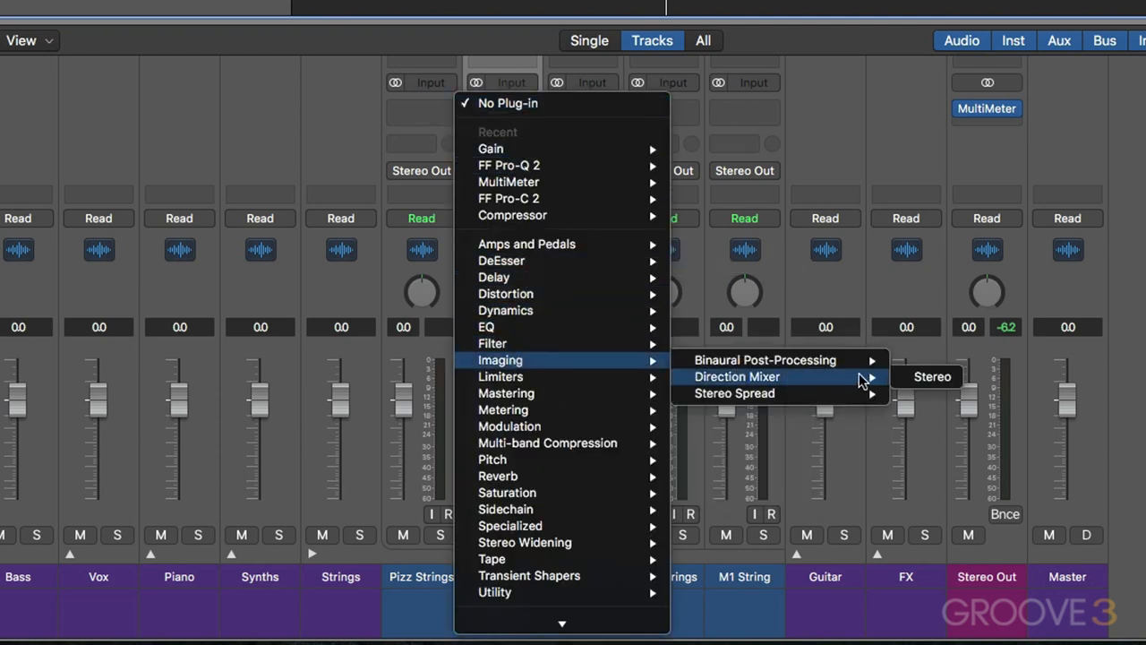
left_click(932, 377)
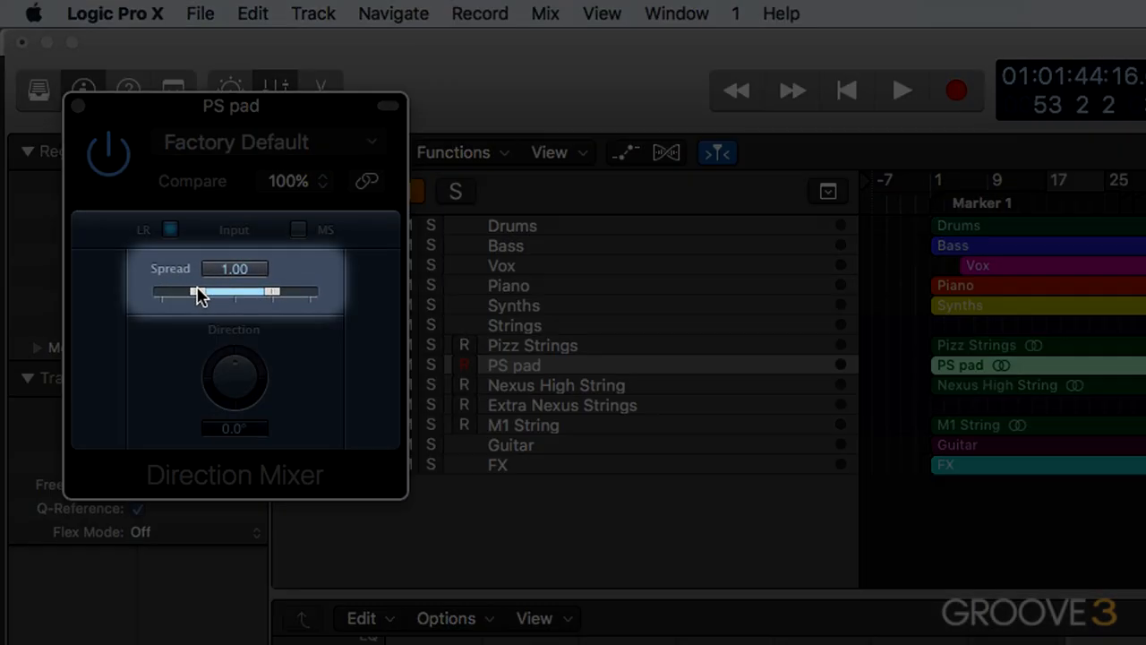
left_click_drag(194, 294, 231, 298)
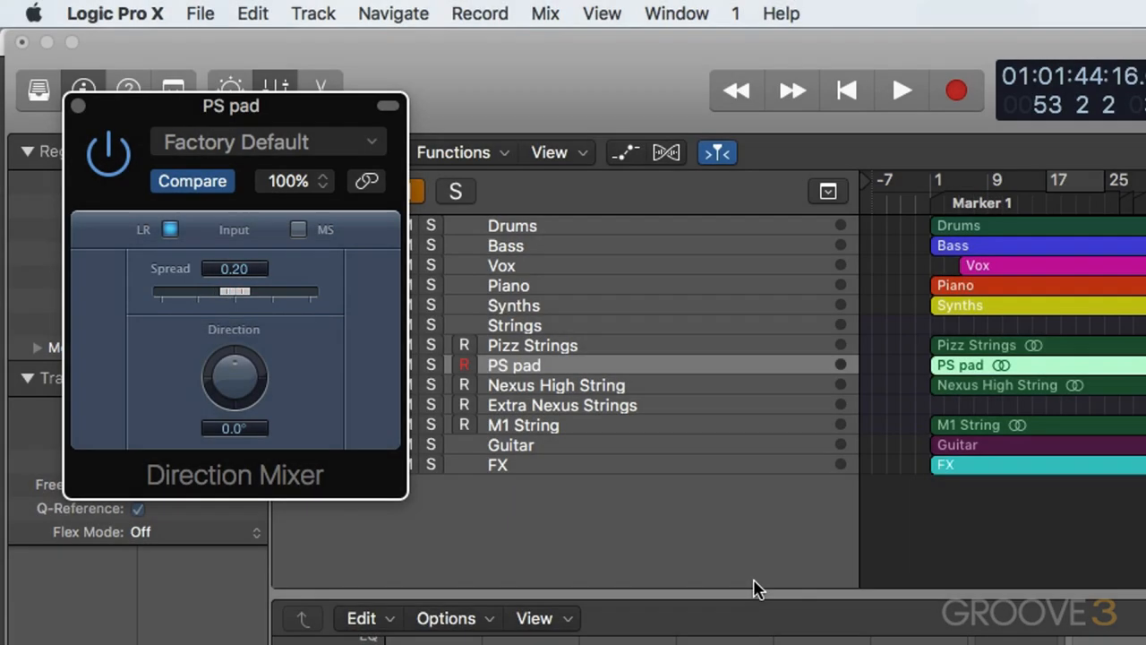
key("space")
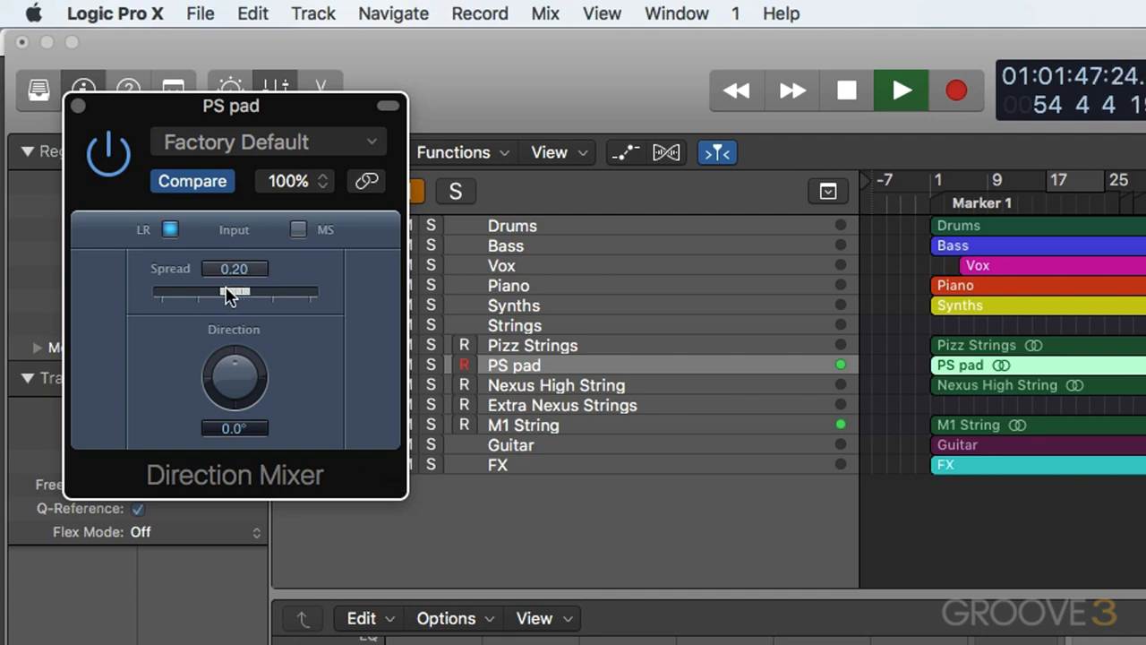
left_click_drag(230, 289, 220, 295)
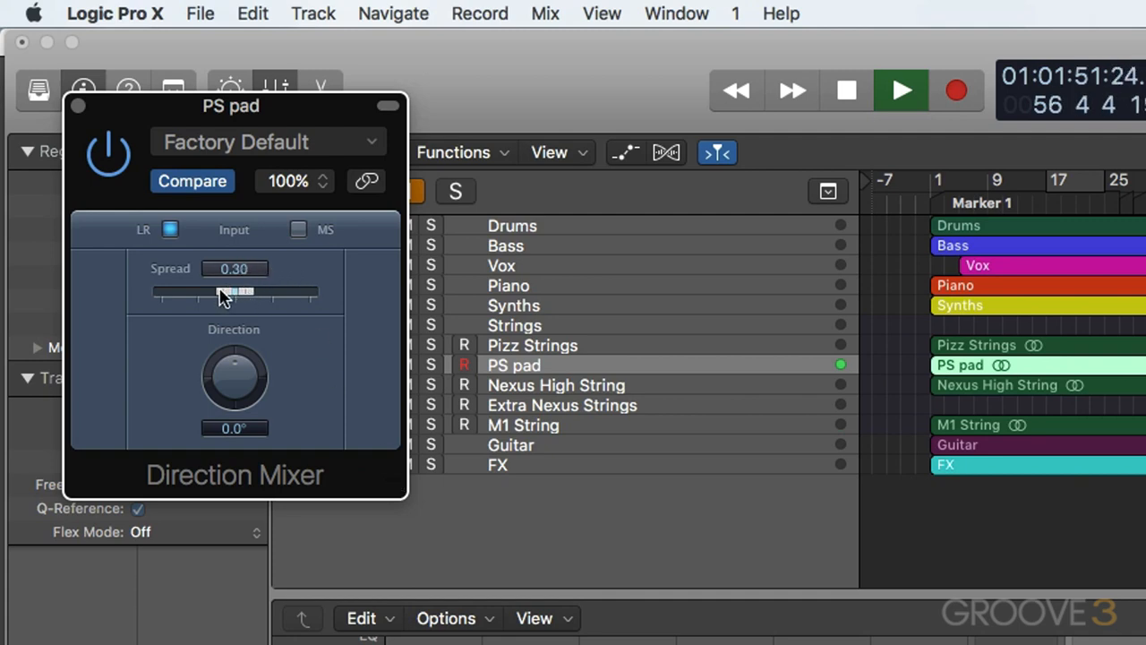
Bypass the PS pad's Direction Mixer and raise the track's fader to about 3.3 dB during playback.
left_click(115, 152)
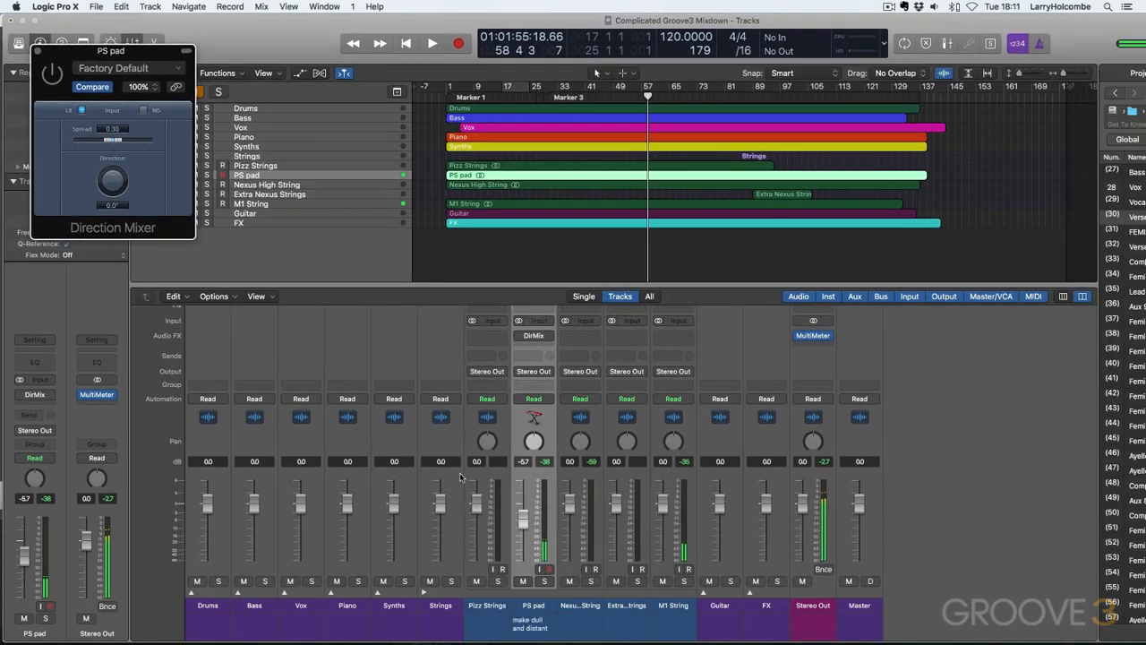
left_click_drag(554, 548, 525, 504)
key("space")
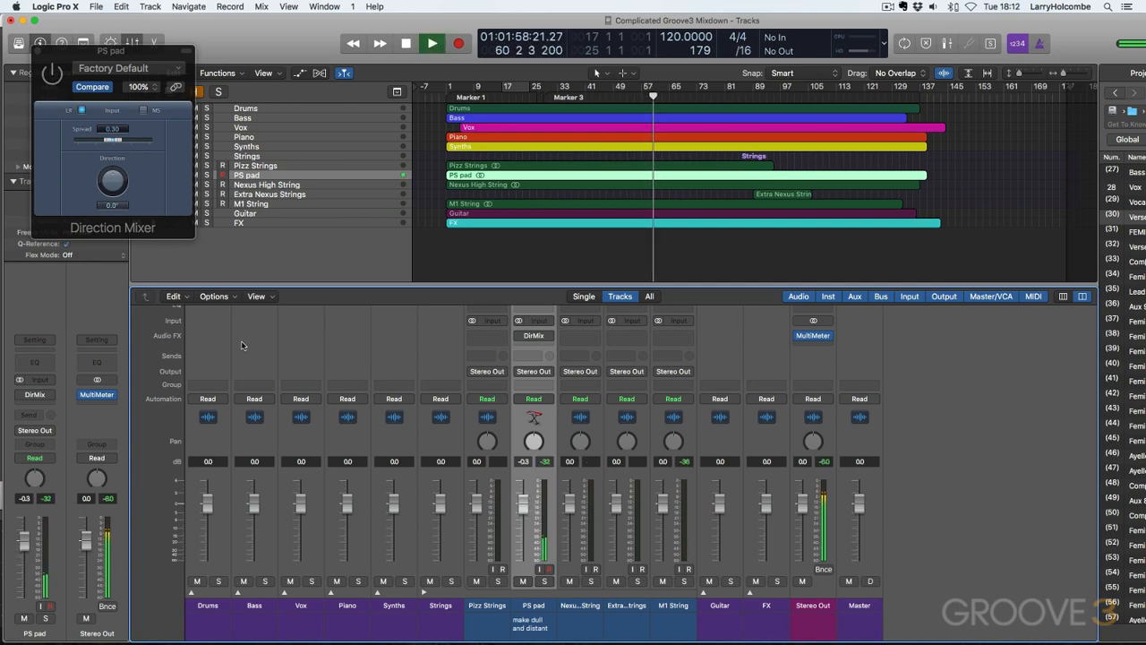
left_click_drag(525, 504, 524, 490)
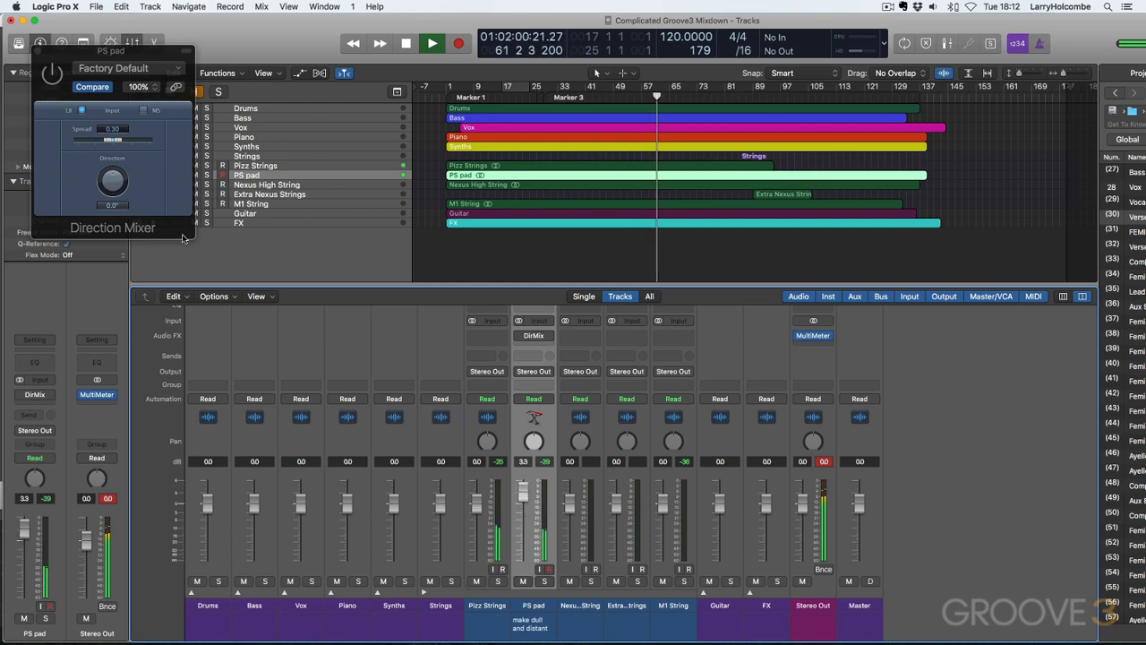
Compare the PS pad with the Direction Mixer on and bypassed, leave the plug-in enabled, and stop playback.
left_click(51, 75)
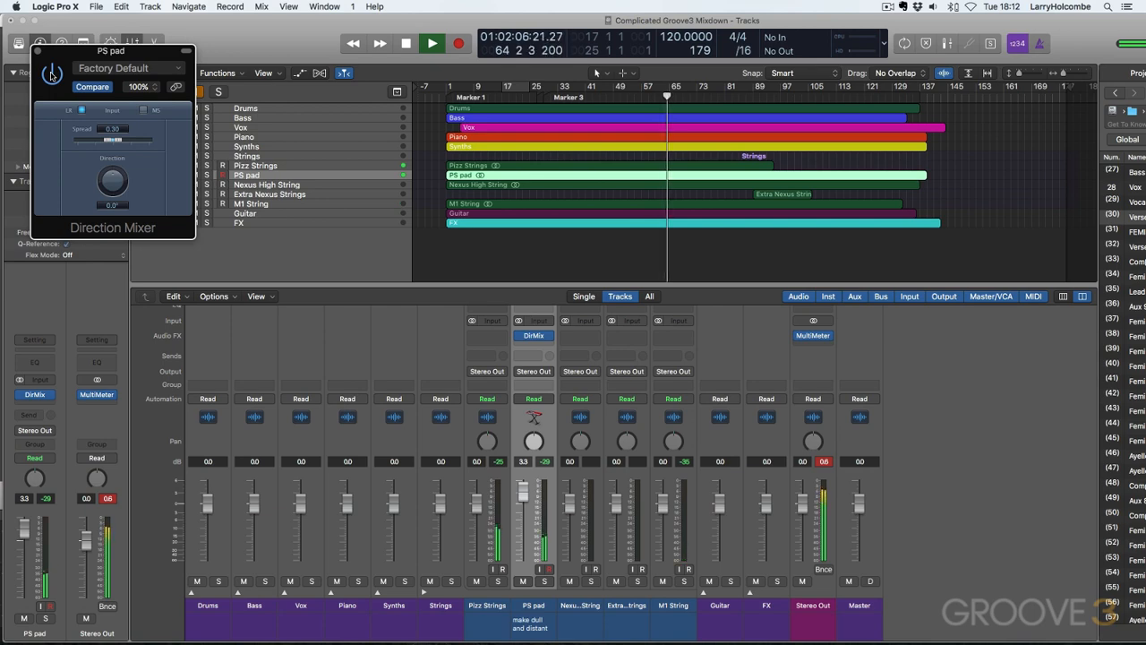
left_click(51, 74)
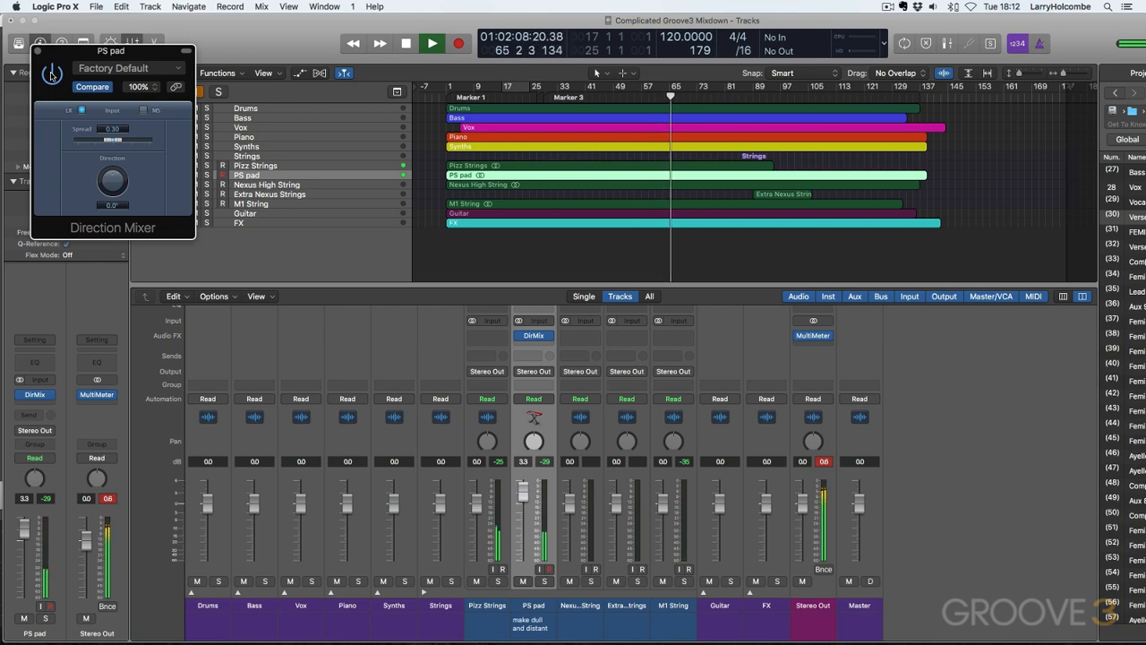
left_click(51, 75)
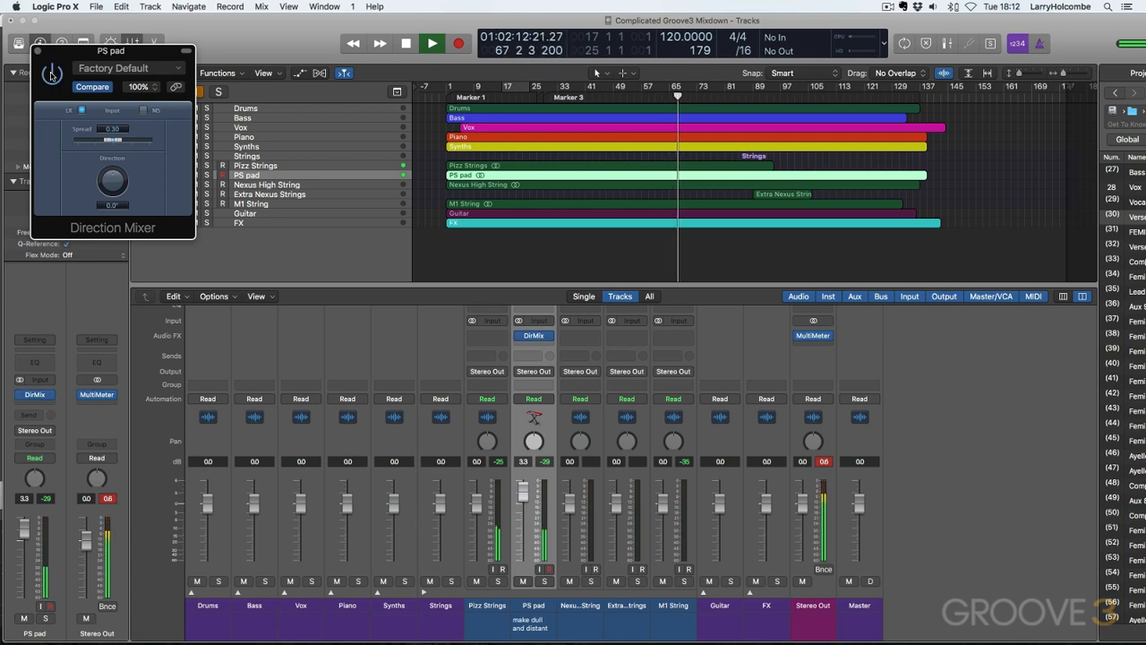
key("space")
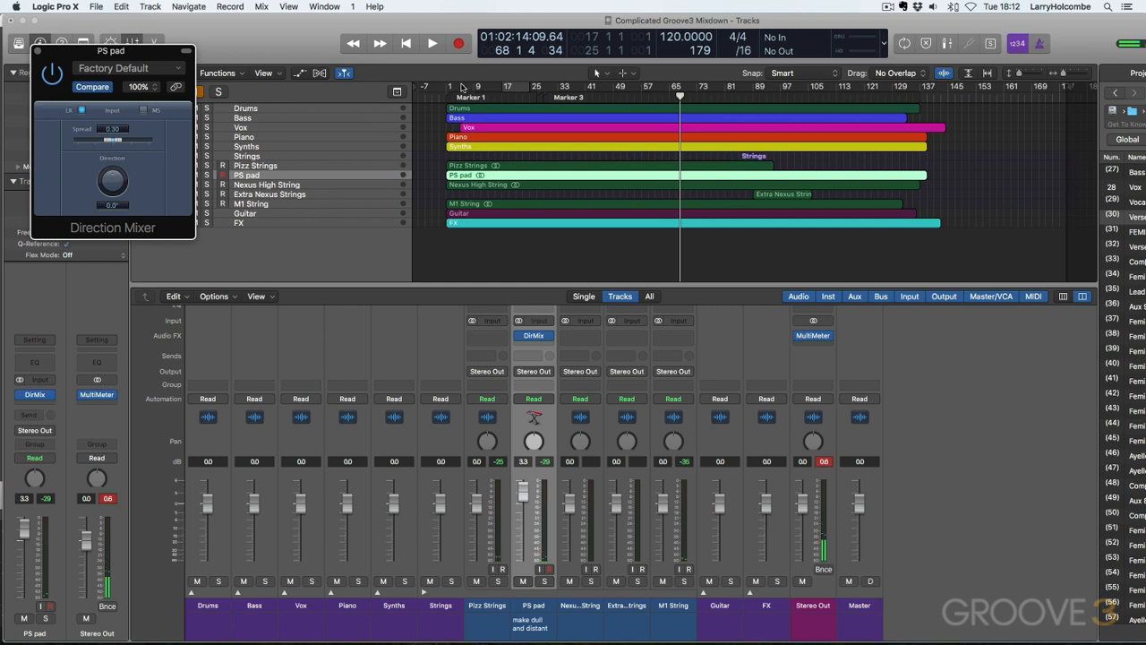
Loop playback from bar 5 to bar 14 and compare the PS pad with its Direction Mixer on and bypassed.
left_click_drag(461, 89, 491, 89)
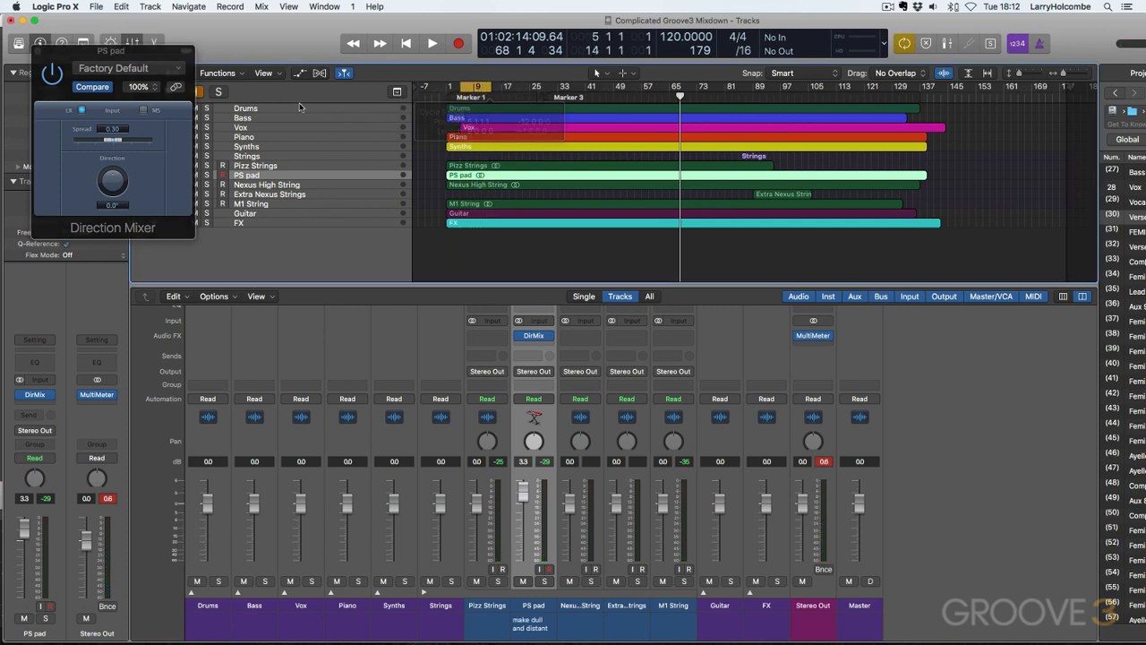
key("space")
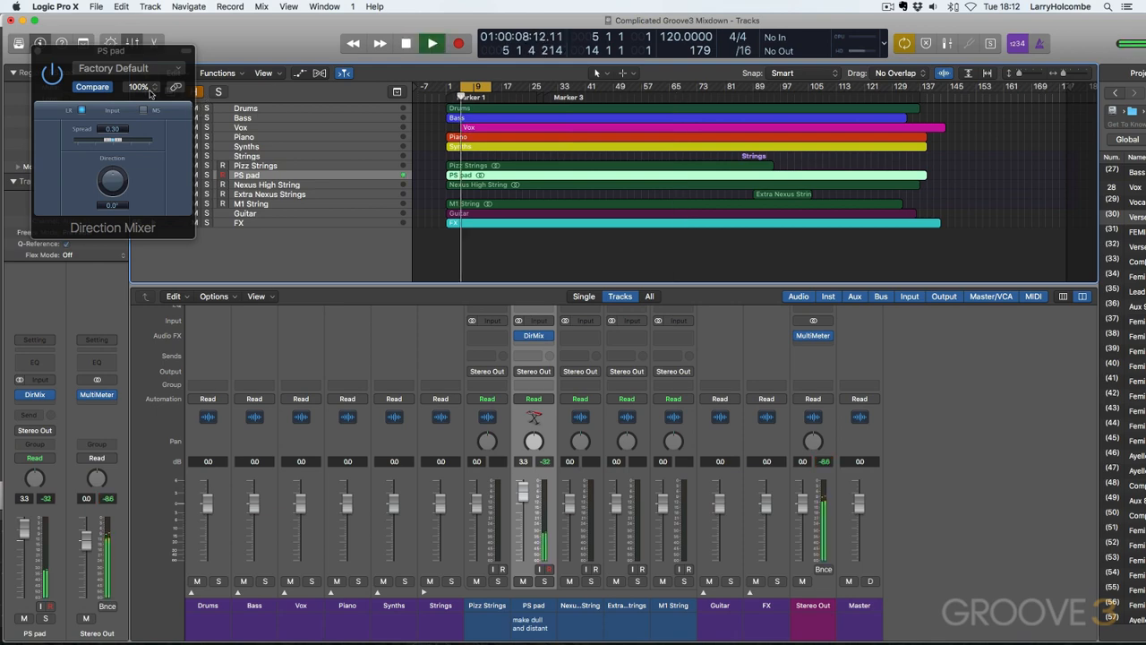
left_click(53, 73)
left_click(53, 73)
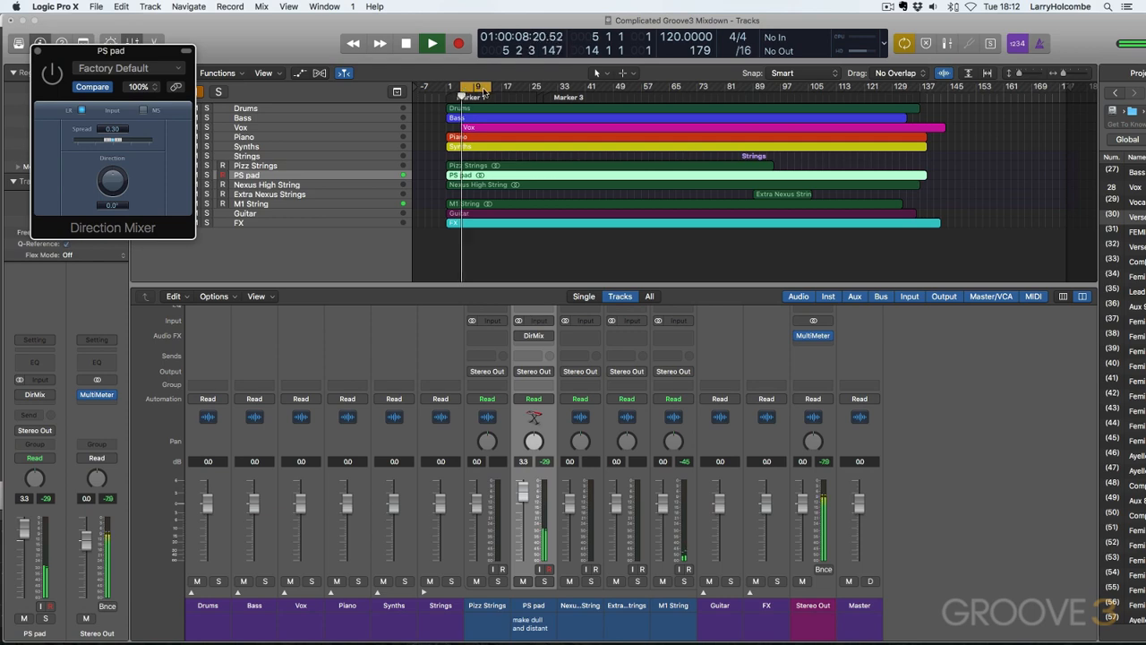
Shorten the cycle range to bars 5–7, re-enable the PS pad's Direction Mixer during playback, and close the plug-in window.
left_click_drag(490, 90, 473, 95)
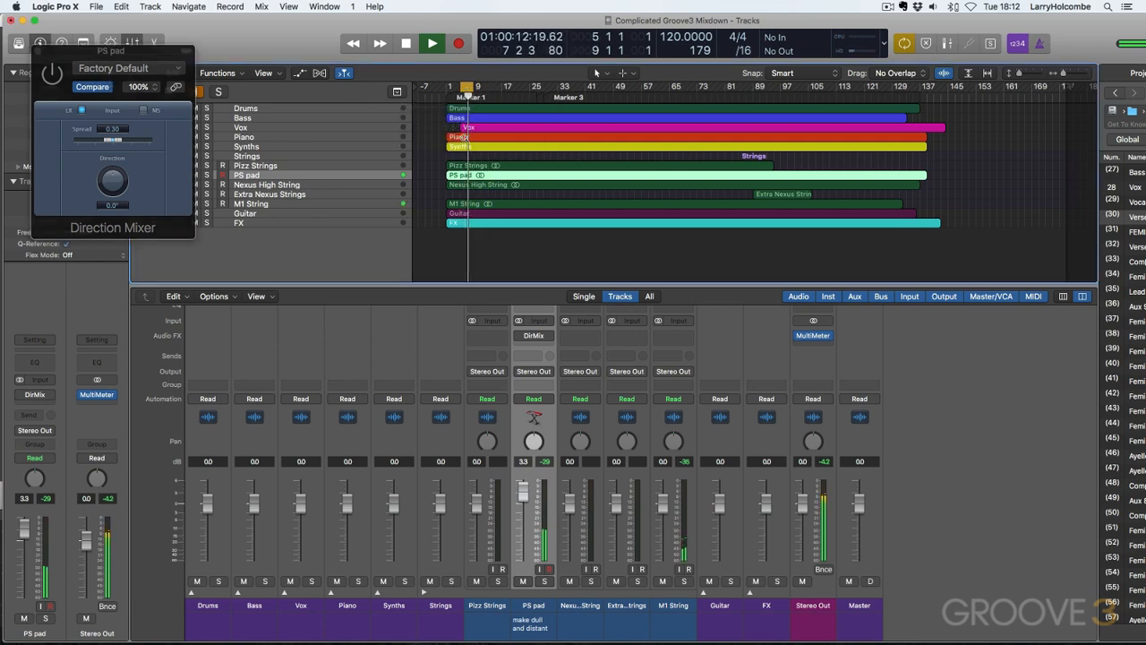
key("z")
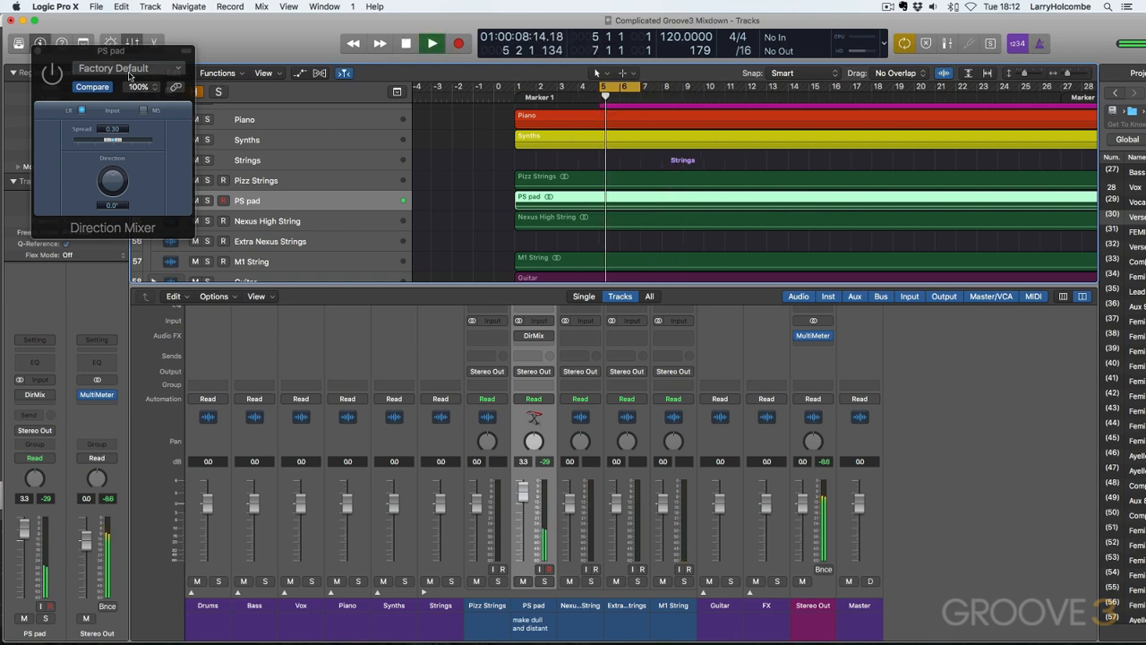
left_click(54, 73)
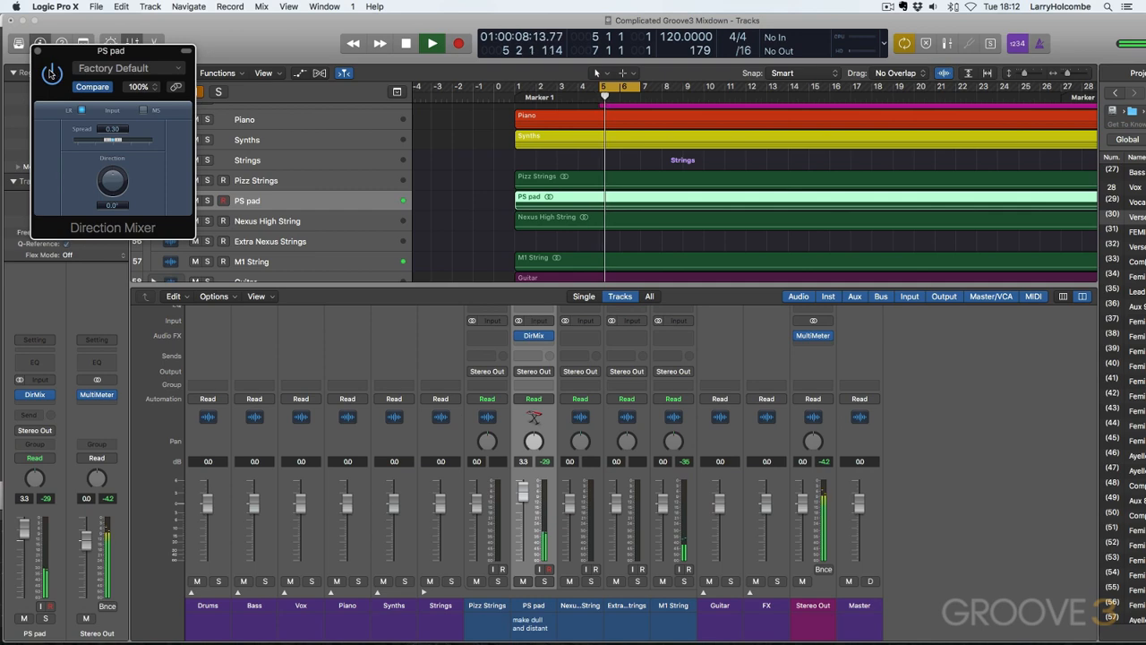
key("space")
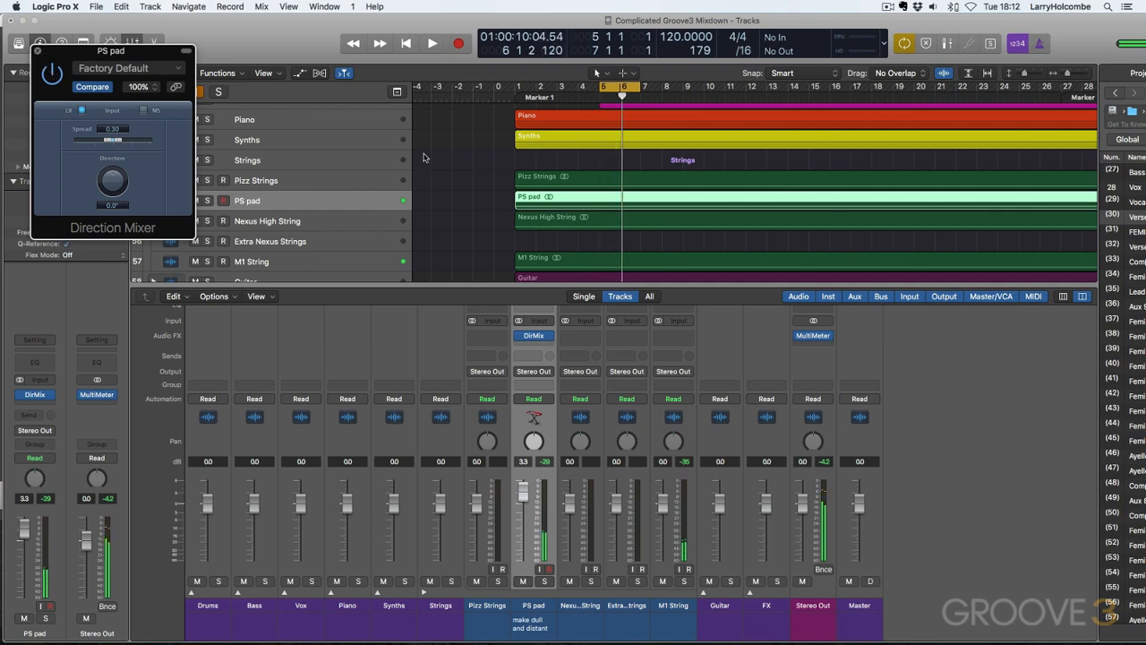
left_click(37, 51)
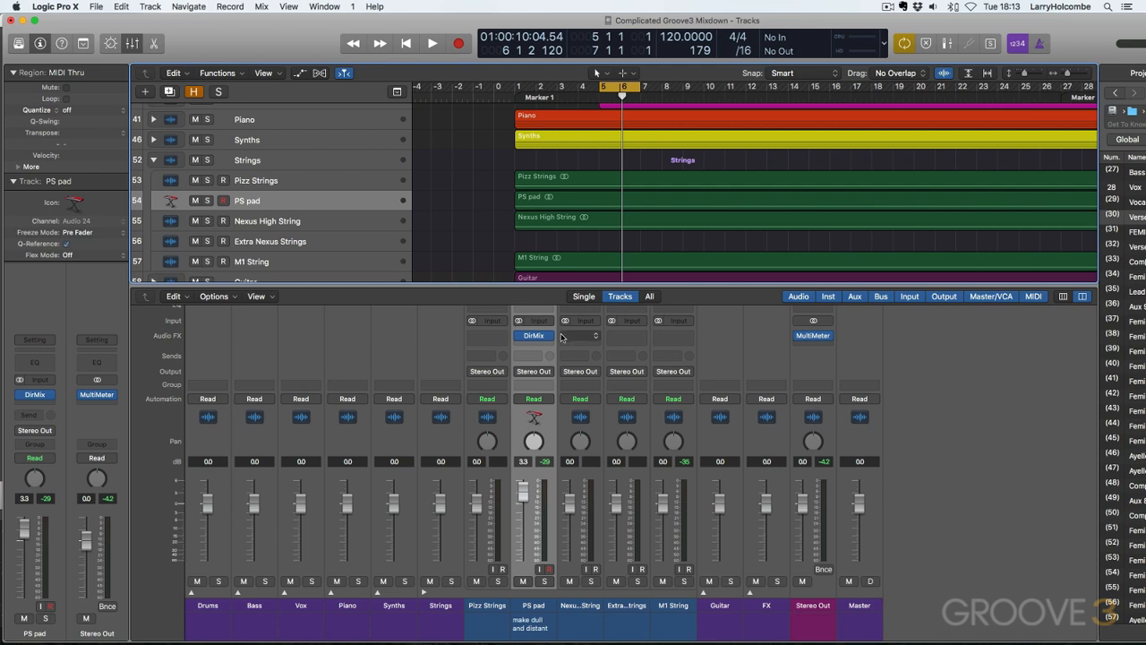
Switch from the Strings stack to the expanded Synths stack and play with Synth Brass 1 soloed.
mouse_move(541, 340)
left_click(151, 160)
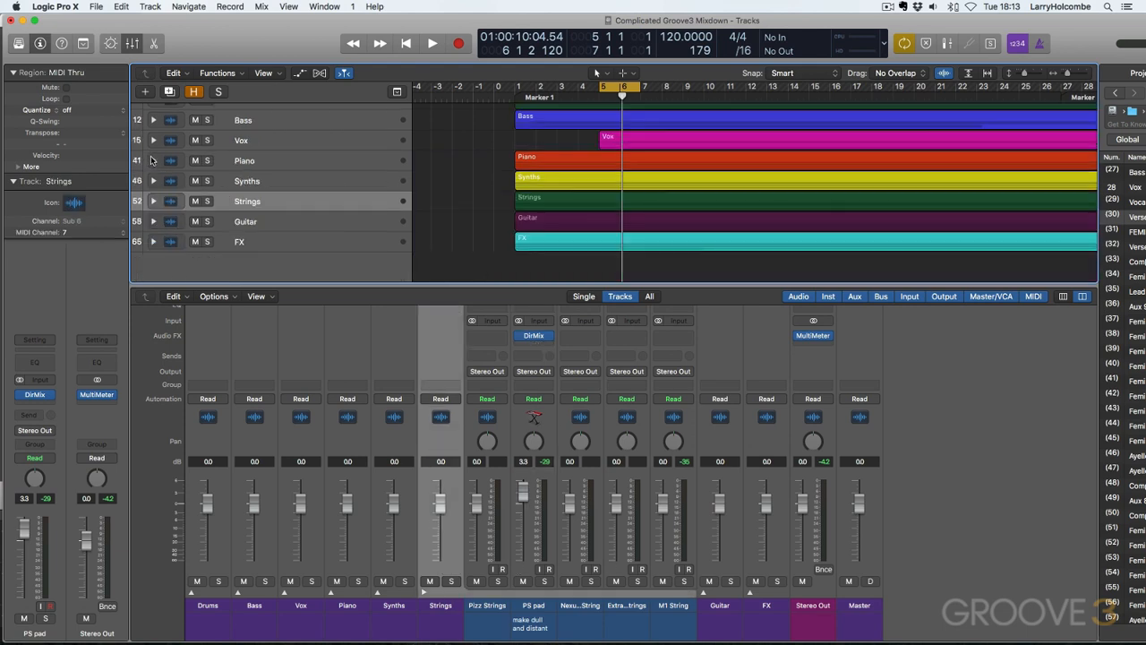
left_click(153, 180)
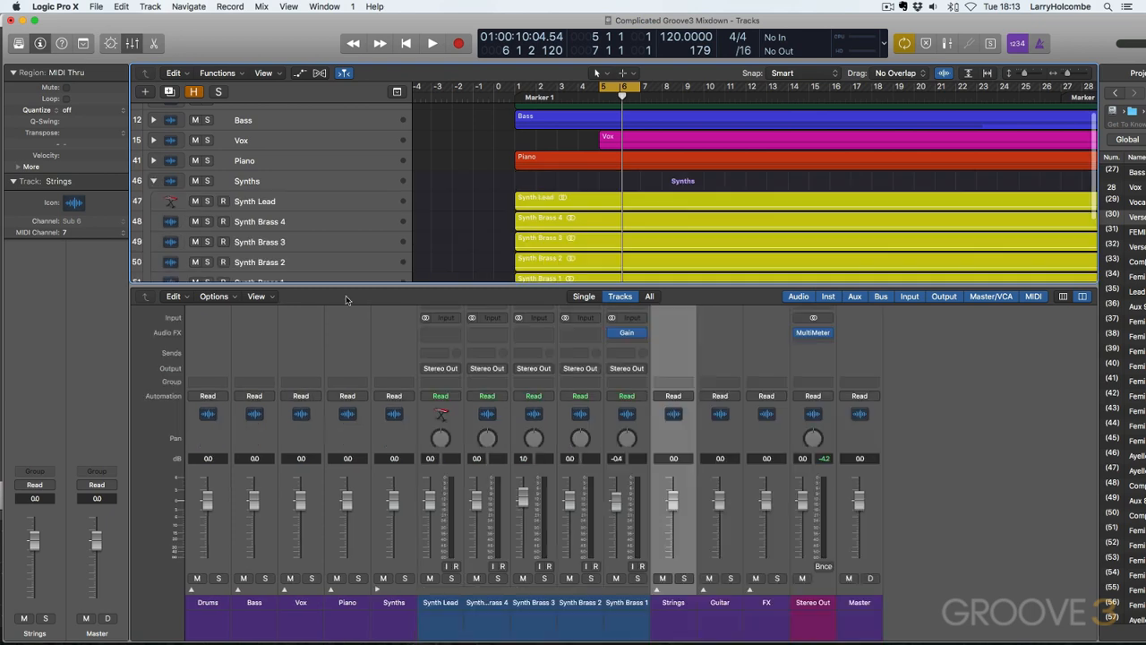
left_click(632, 615)
key("s")
key("space")
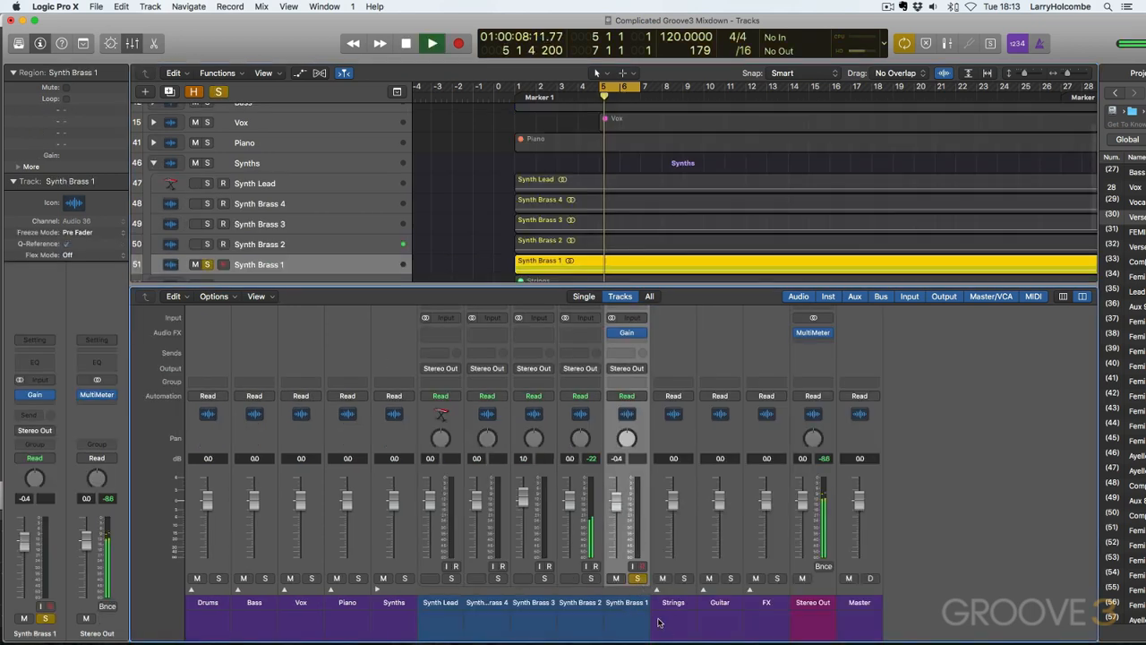
Move the cycle range to bars 37–45 and listen to the soloed Synth Brass 1 there.
left_click(619, 87)
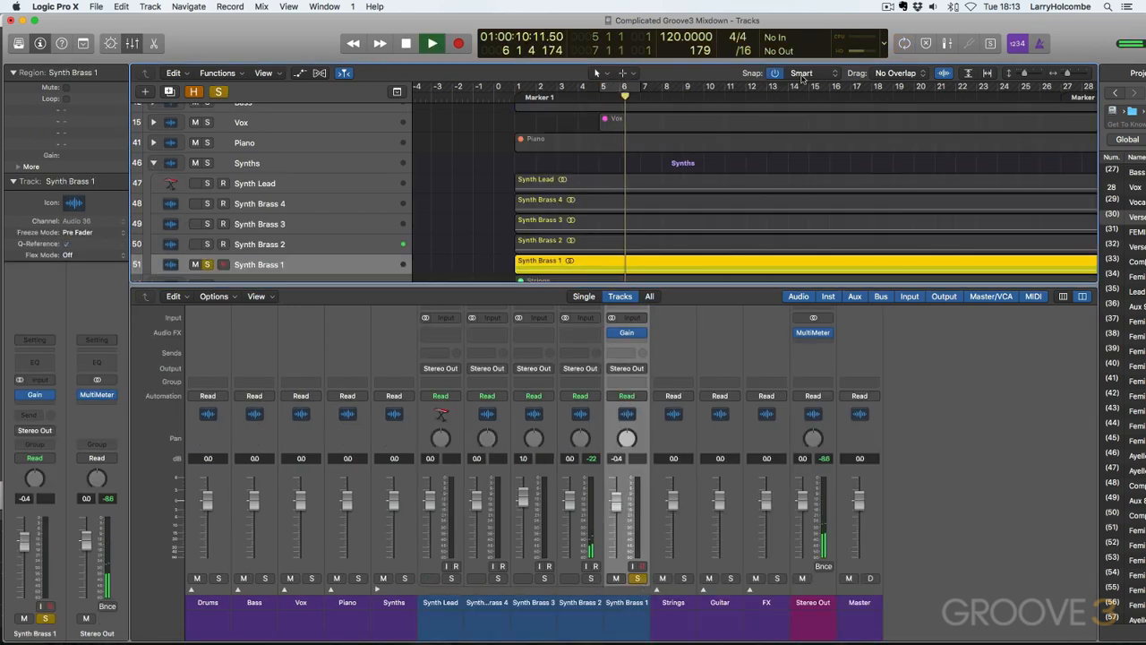
key("super+Left")
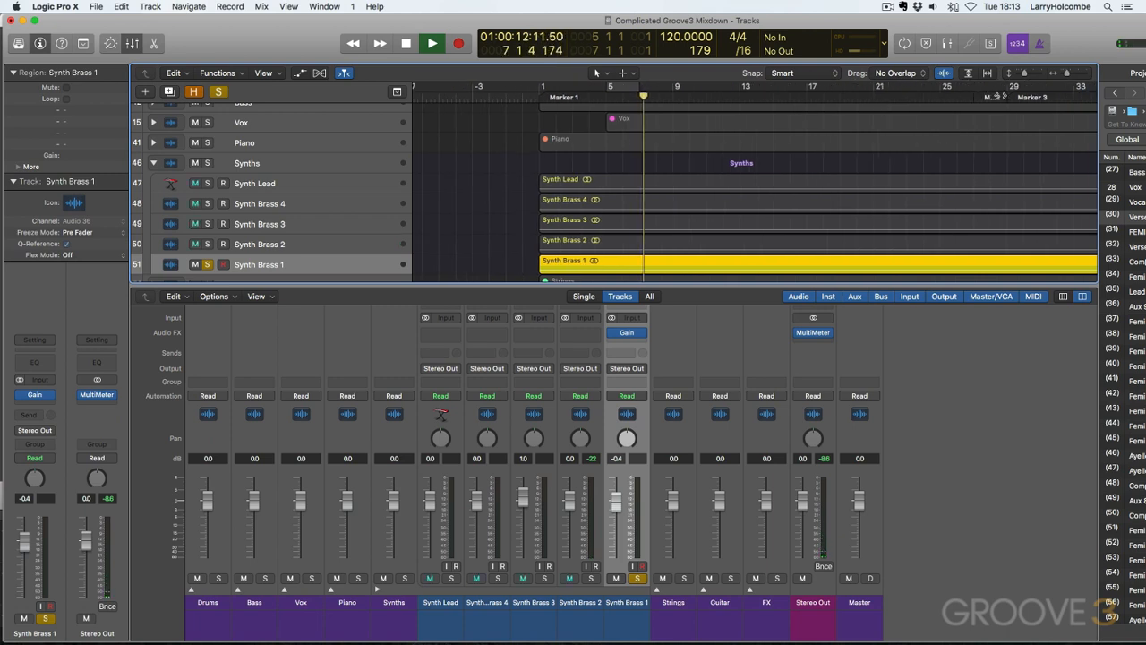
scroll(922, 99, "right", 5)
left_click(967, 94)
scroll(940, 131, "right", 6)
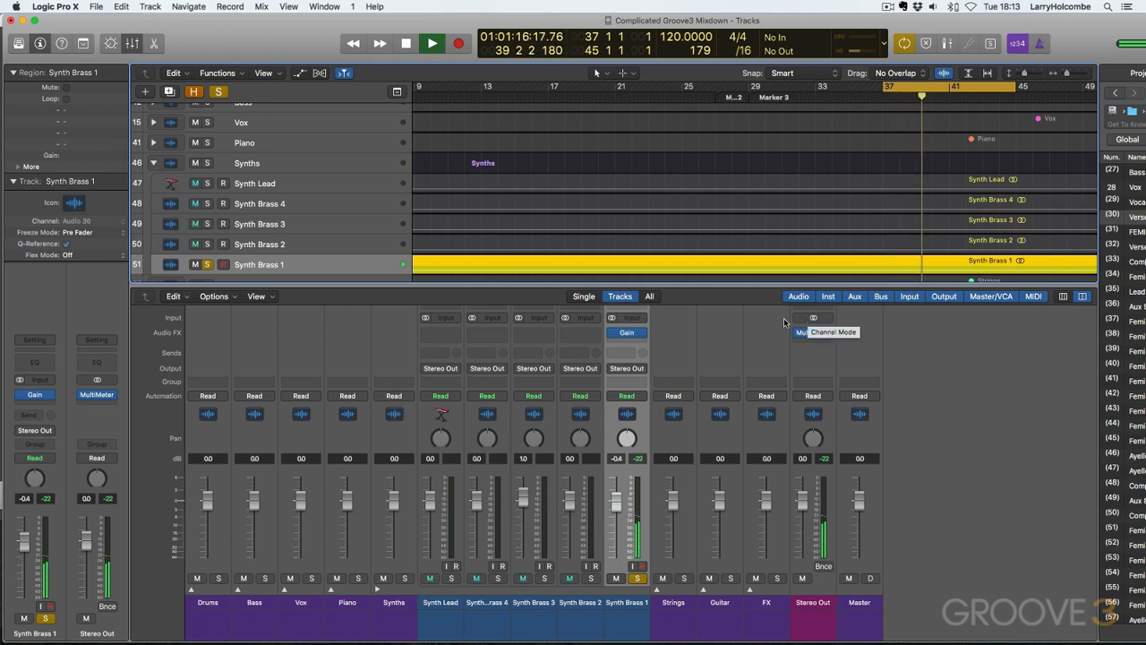
key("space")
Insert a stereo Direction Mixer on the Synth Brass 1 track and widen its Spread to 1.54.
left_click(627, 344)
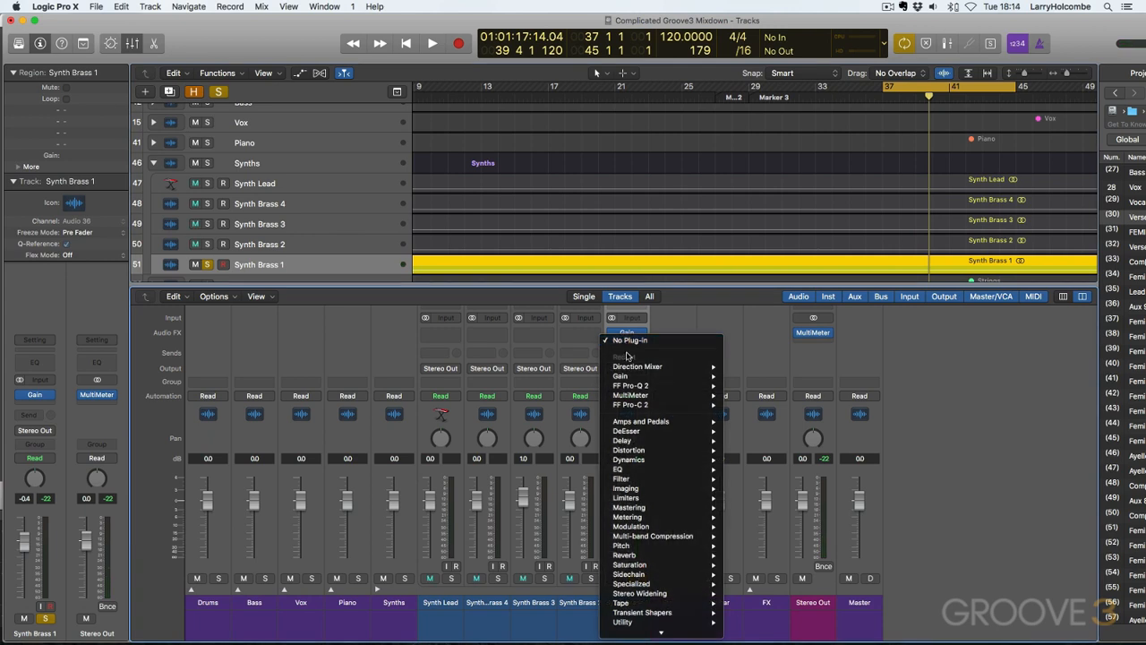
mouse_move(627, 367)
left_click(744, 367)
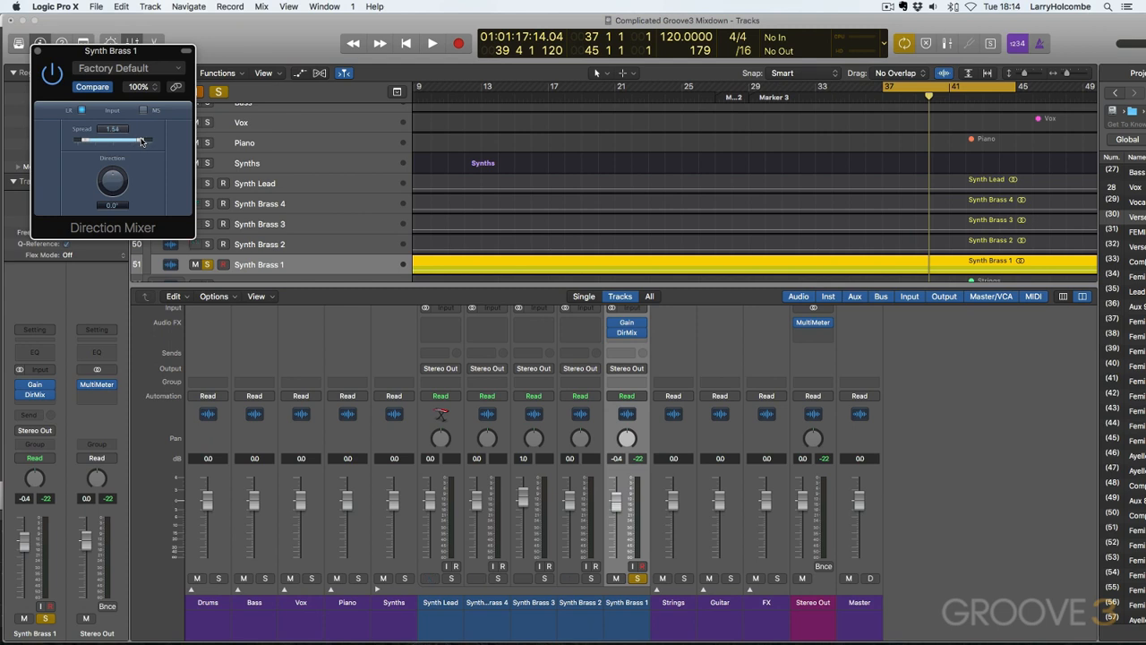
Raise Synth Brass 1's fader to about 1.3 dB during playback and compare the Direction Mixer bypassed and on.
key("space")
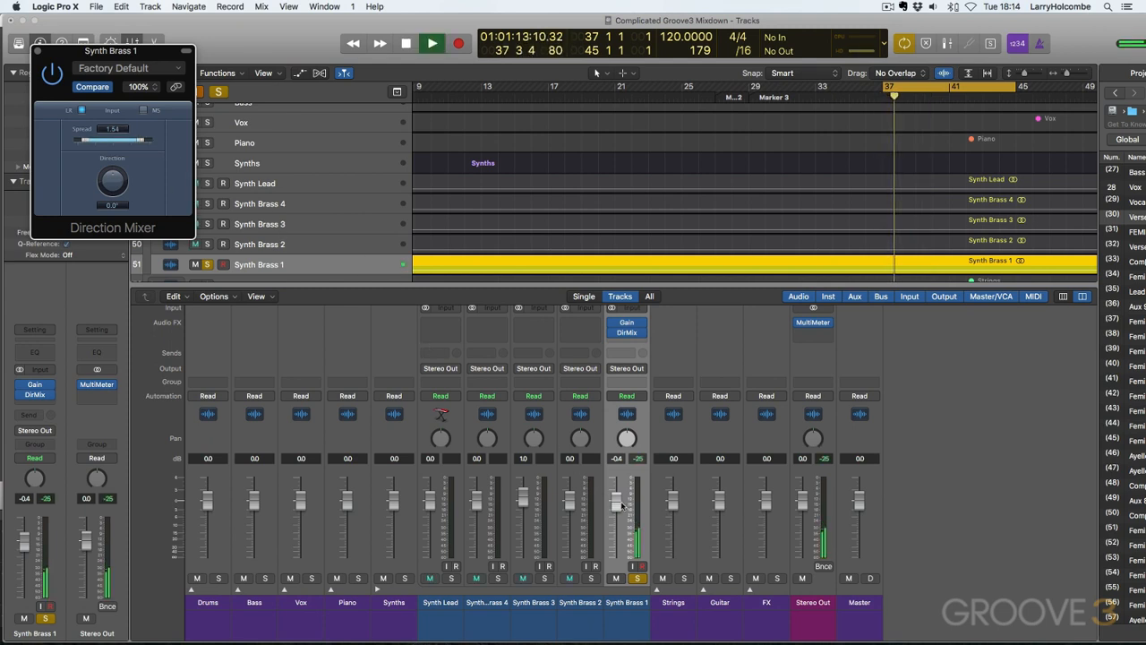
left_click_drag(615, 501, 616, 490)
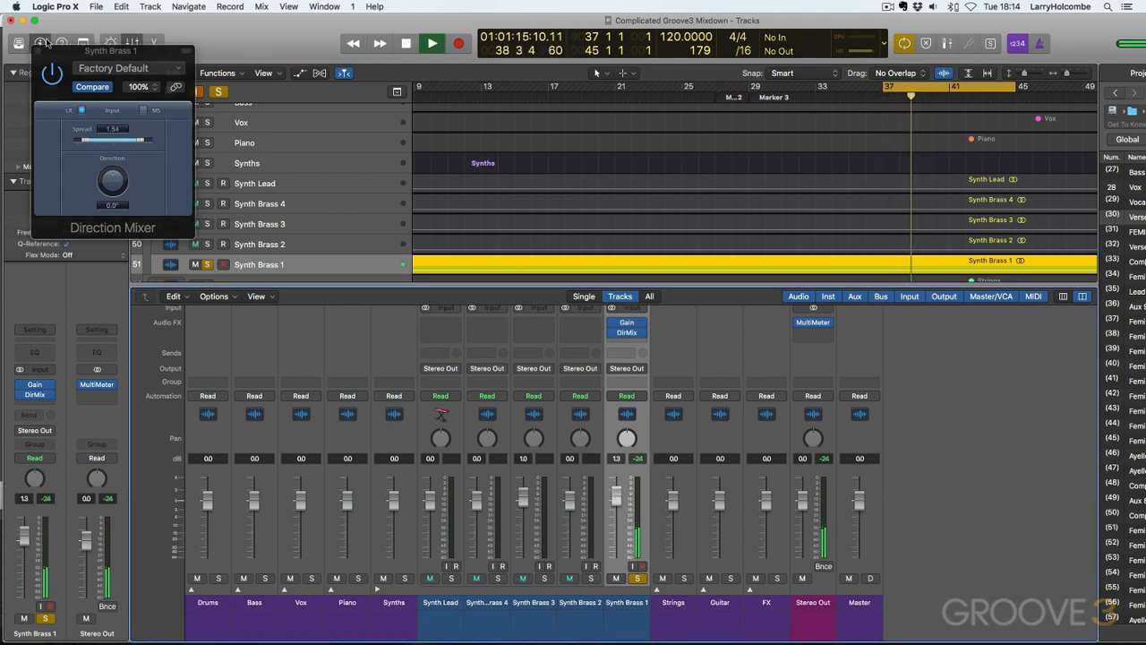
left_click(53, 72)
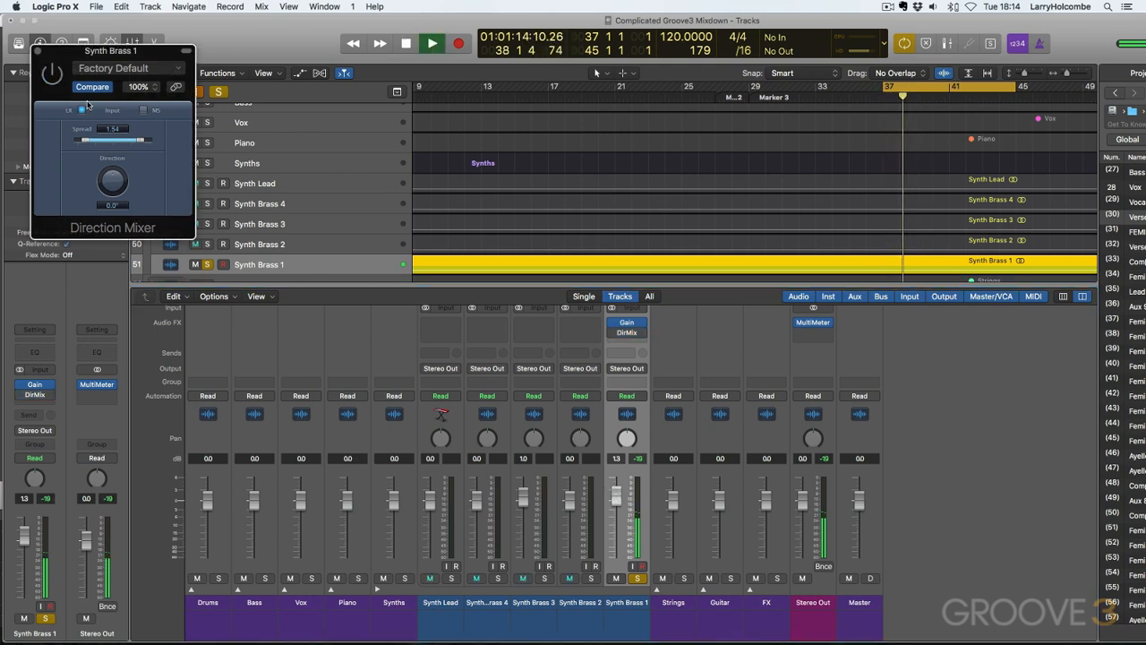
left_click(53, 77)
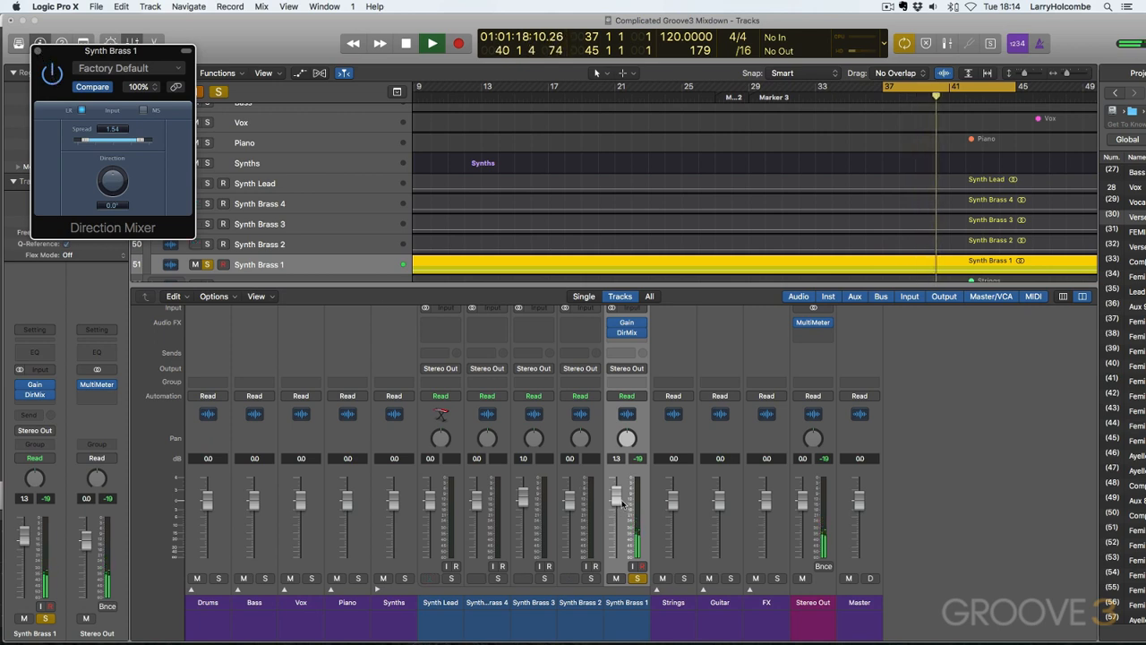
Unsolo Synth Brass 1 and raise its fader to about 3.6 dB against the full mix.
scroll(618, 500, "down", 1)
left_click_drag(618, 499, 618, 498)
key("s")
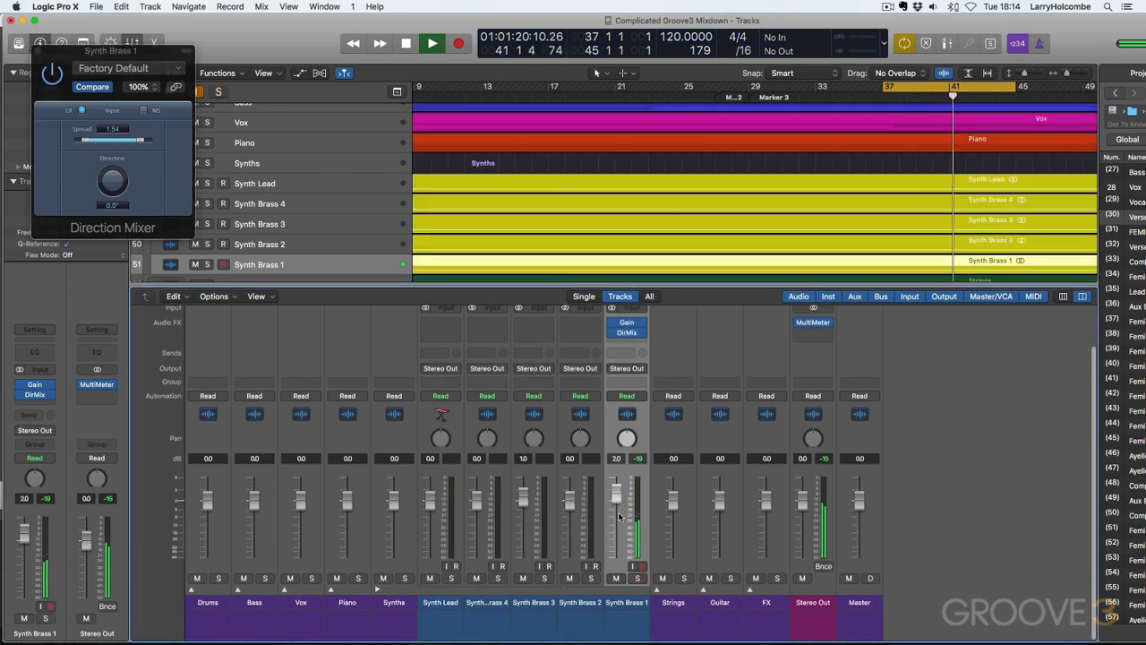
left_click_drag(614, 500, 614, 497)
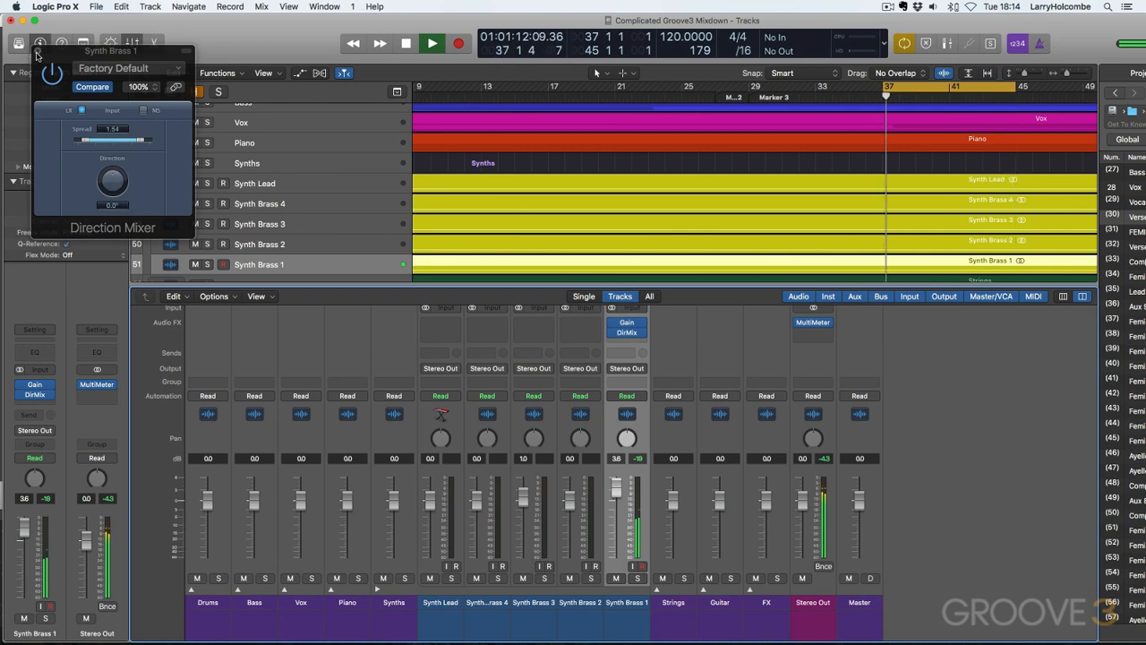
Close the Direction Mixer window and extend the cycle range to bars 37–53.
key("super+w")
key("super+Left")
key("super+Left")
key("super+Left")
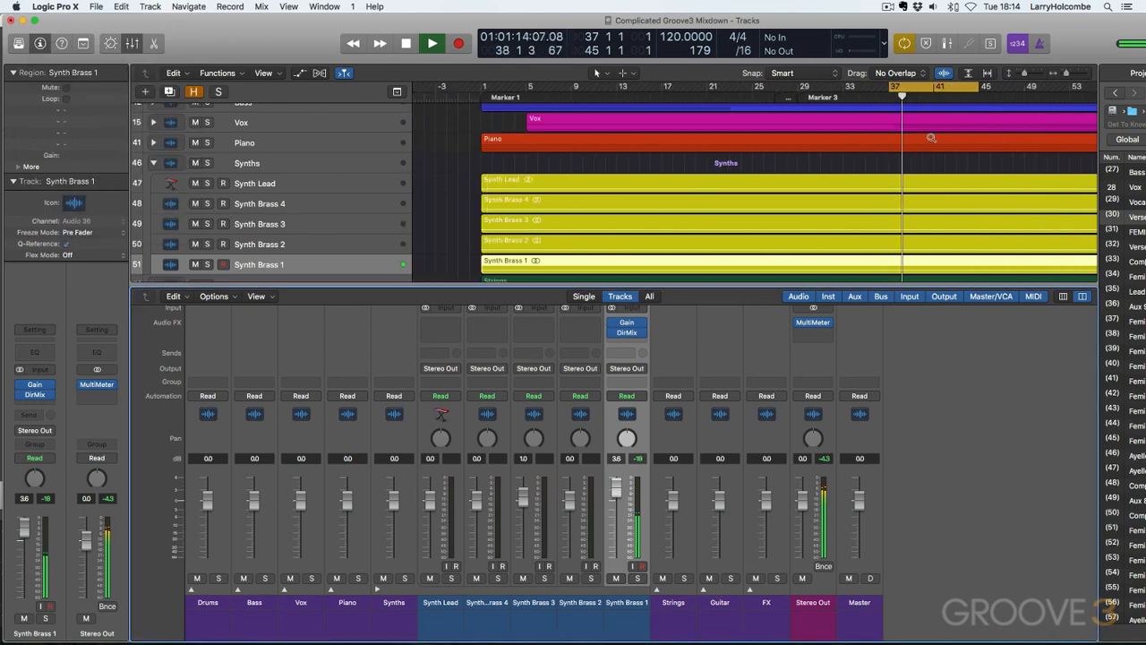
left_click_drag(896, 94, 965, 99)
left_click(440, 153)
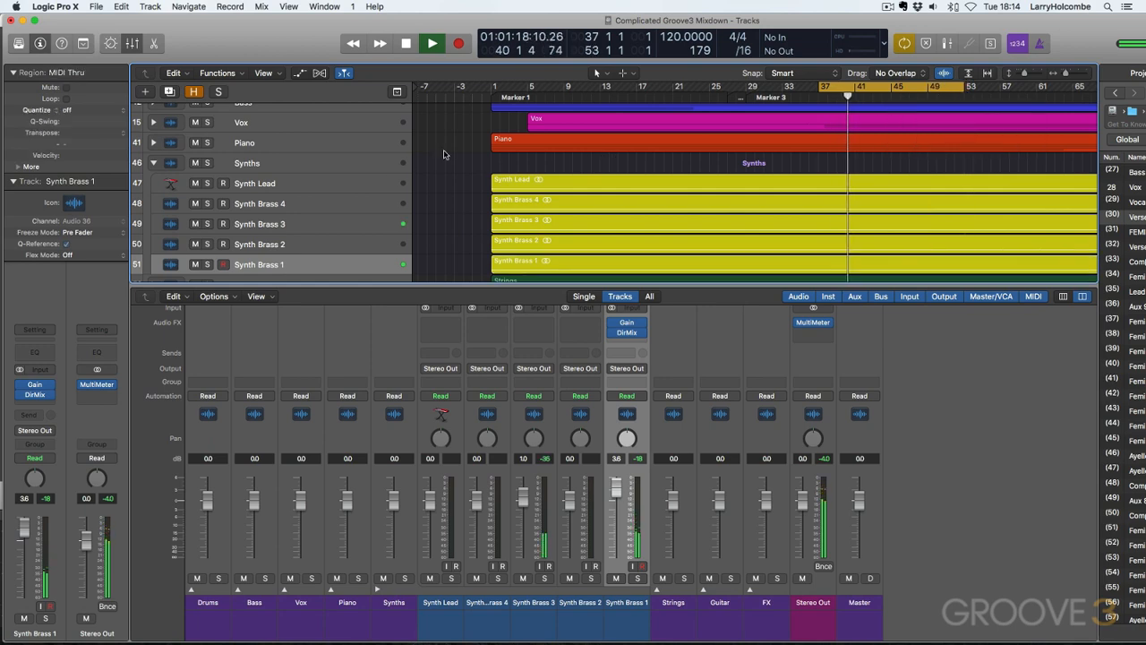
Hide the mixer, switch to the expanded Strings stack, and lower the PS pad's fader to about -2.3 dB.
key("x")
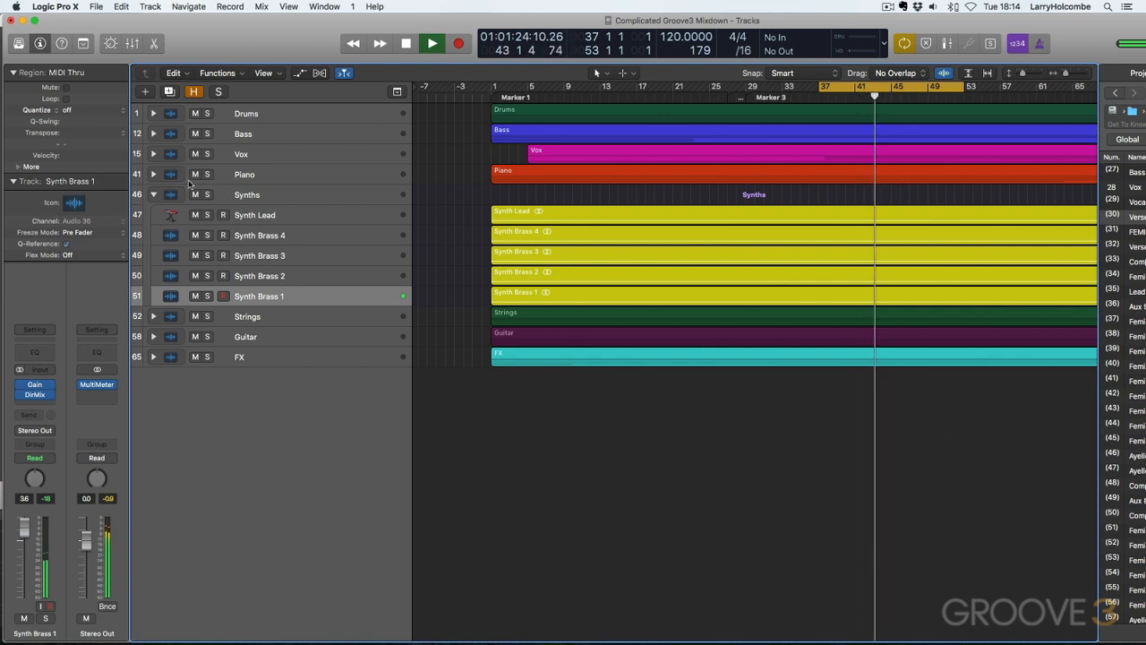
left_click(154, 195)
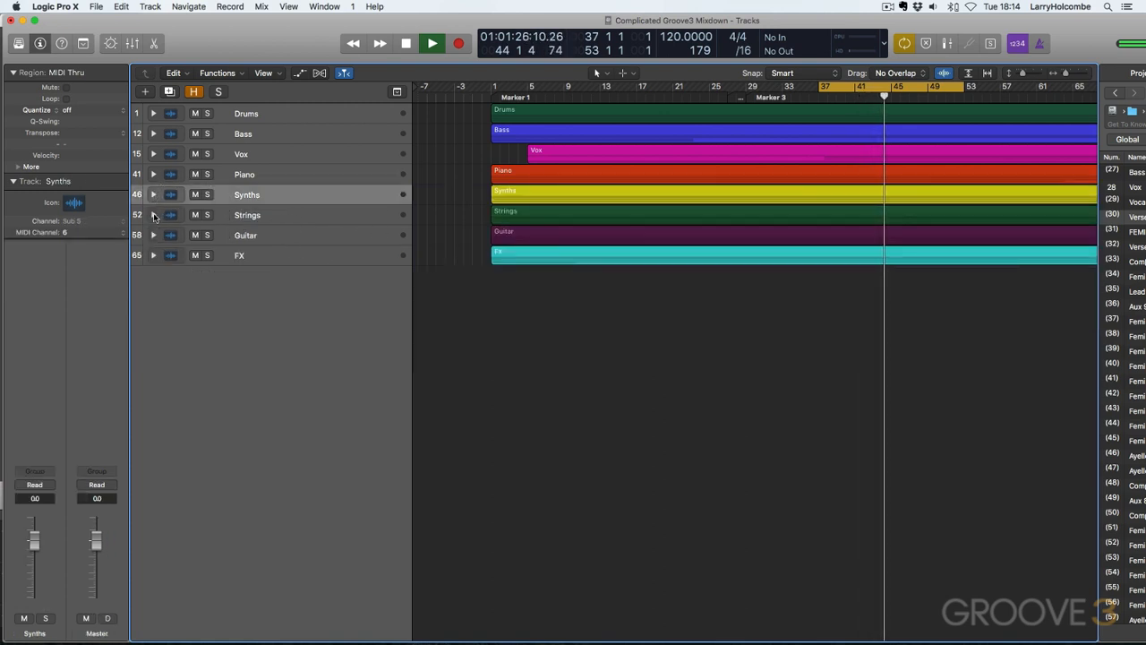
left_click(153, 215)
left_click(273, 259)
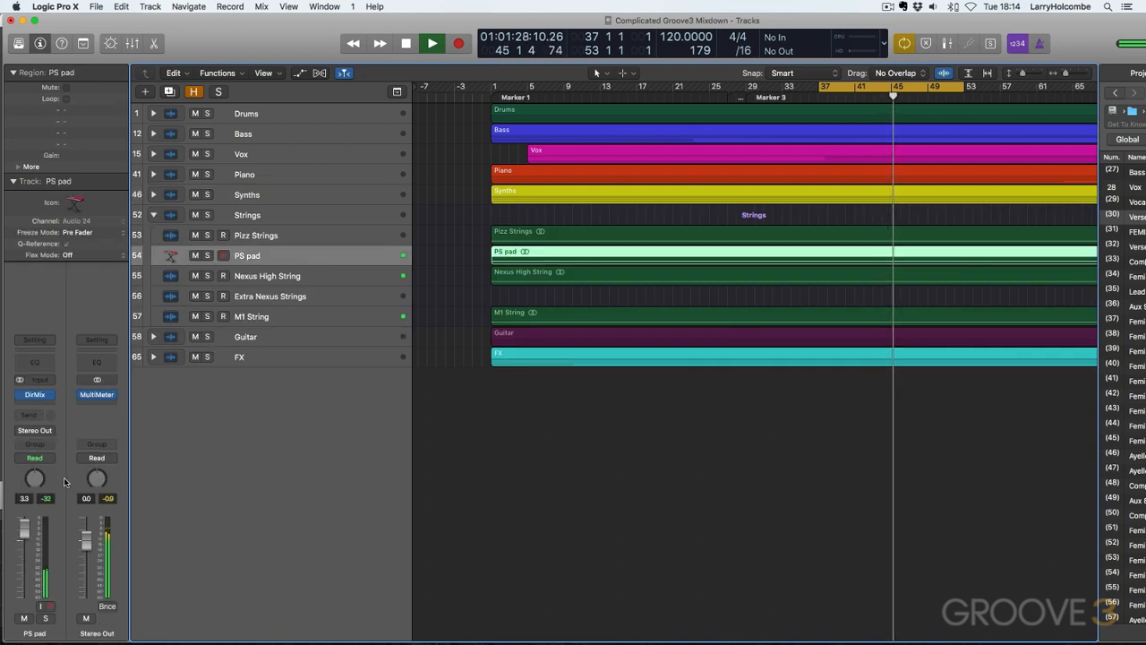
left_click_drag(32, 529, 26, 553)
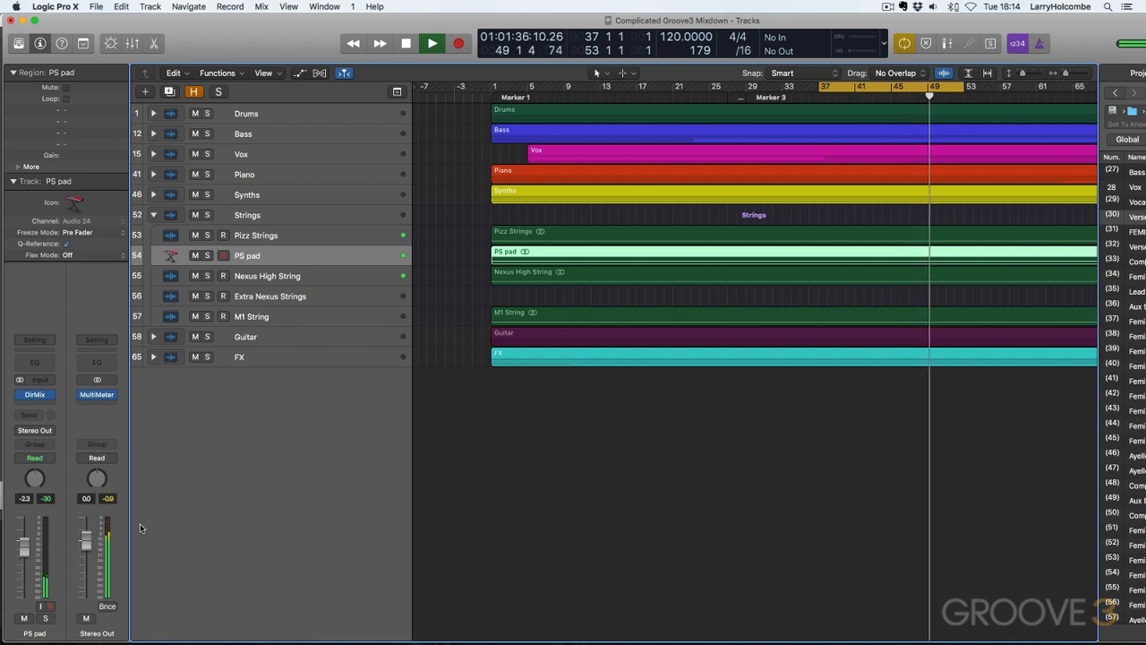
Solo the PS pad together with Synth Brass 1 from the expanded Synths stack and play them briefly.
key("space")
left_click(207, 256)
left_click(154, 194)
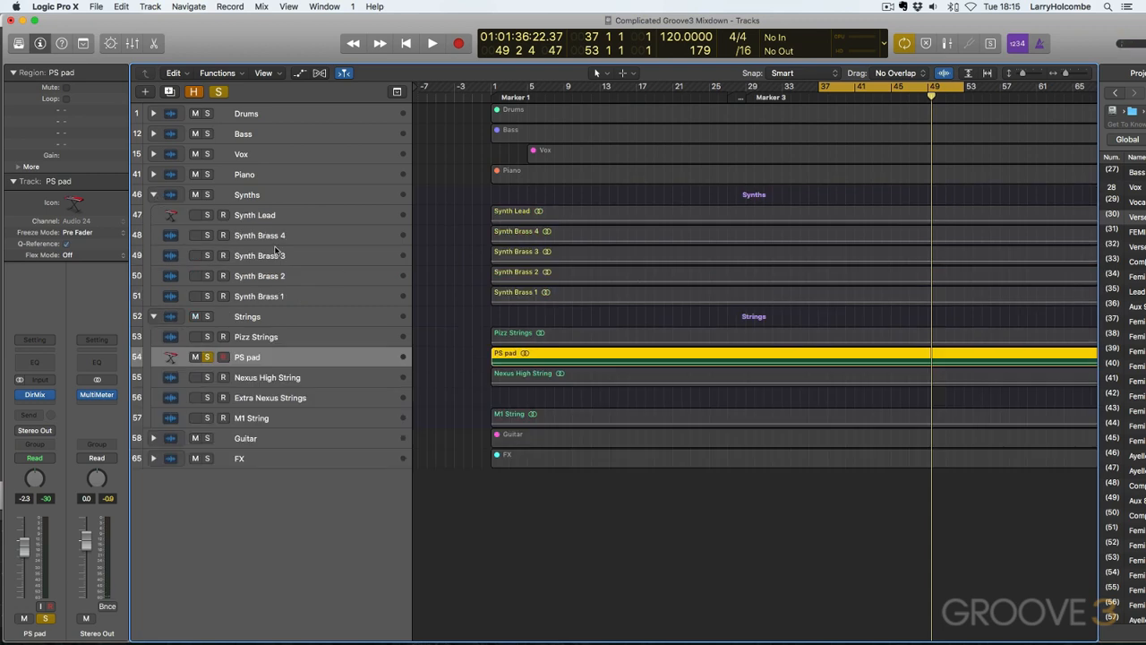
left_click(207, 297)
key("space")
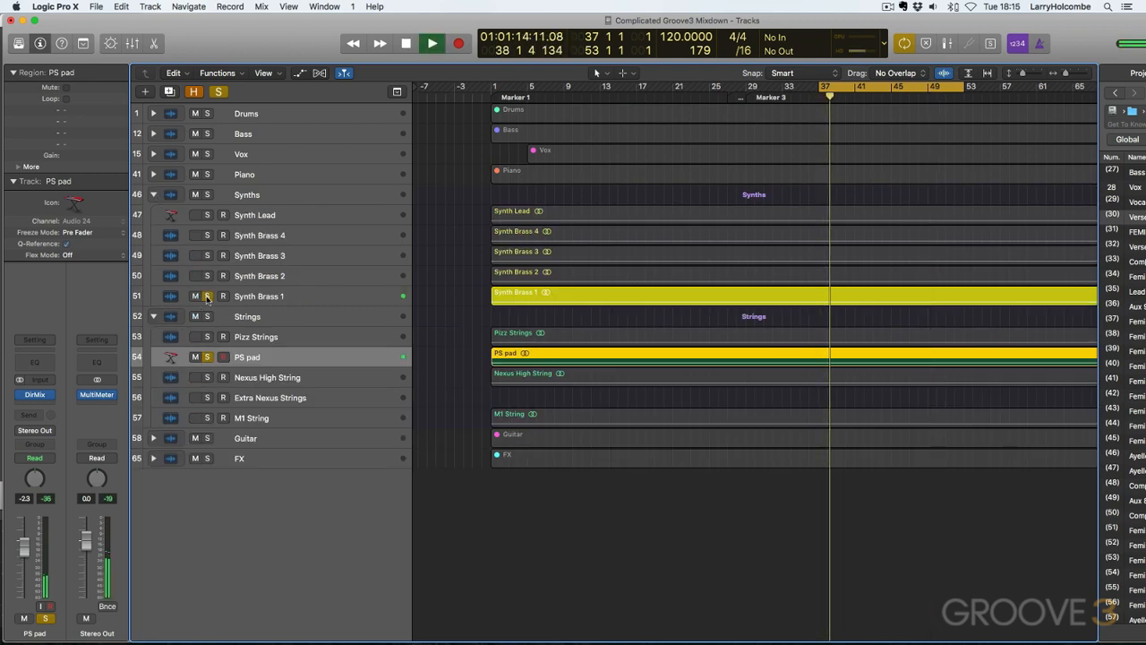
key("space")
Check the channel strips of Synth Brass 1 and the PS pad, and unsolo both tracks.
left_click(259, 297)
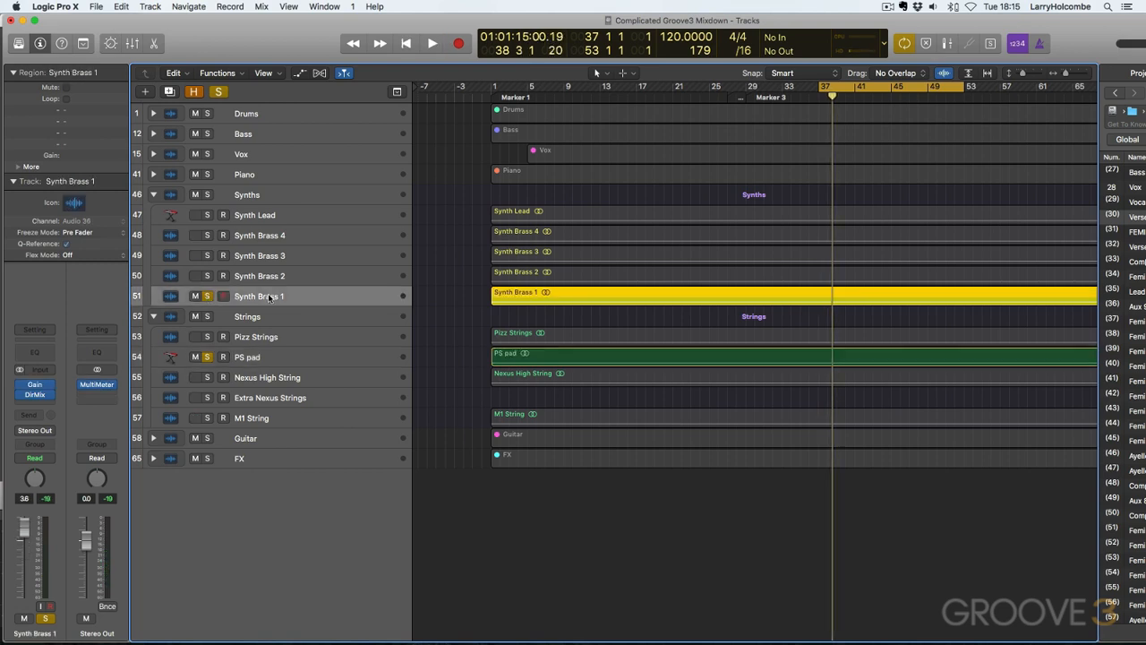
left_click(260, 361)
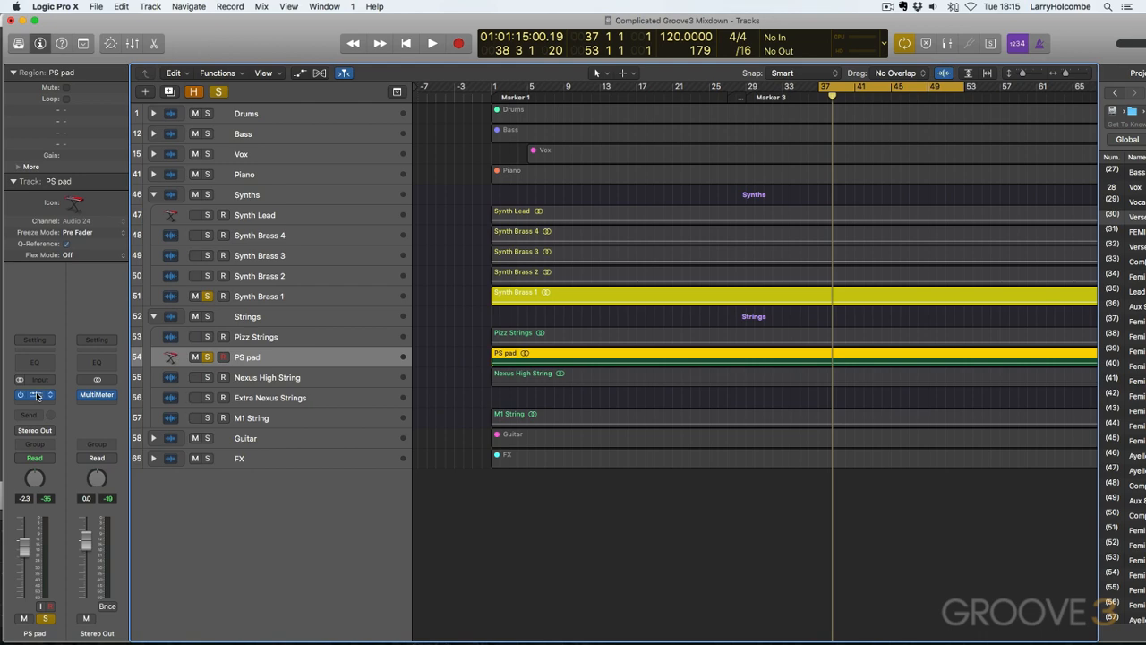
left_click(274, 300)
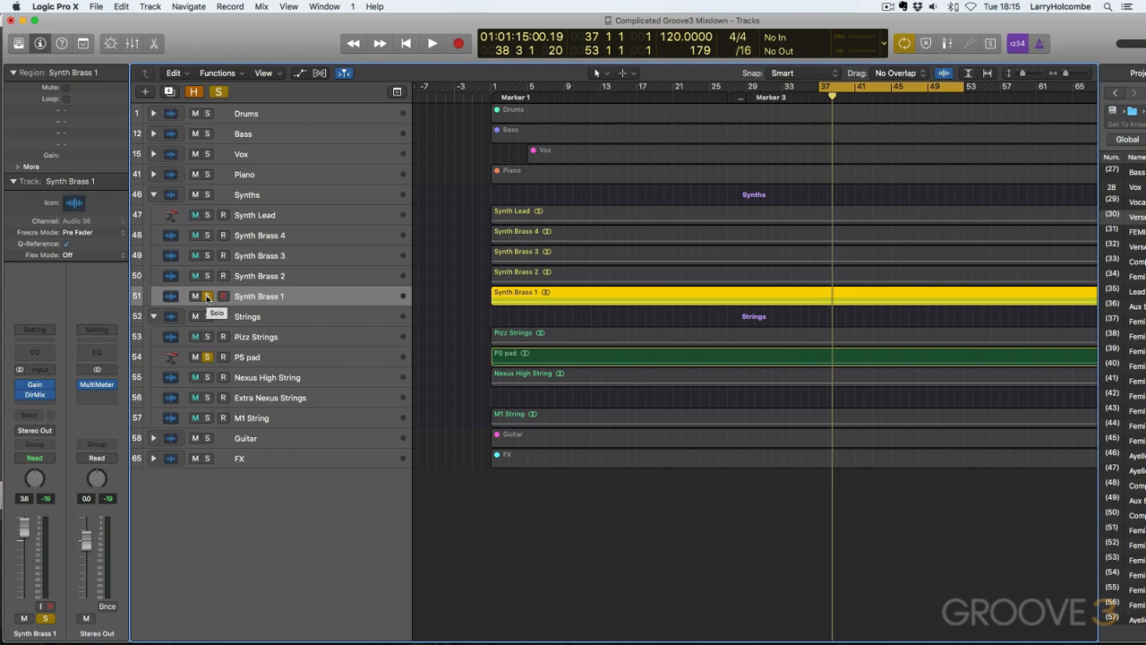
left_click(207, 297)
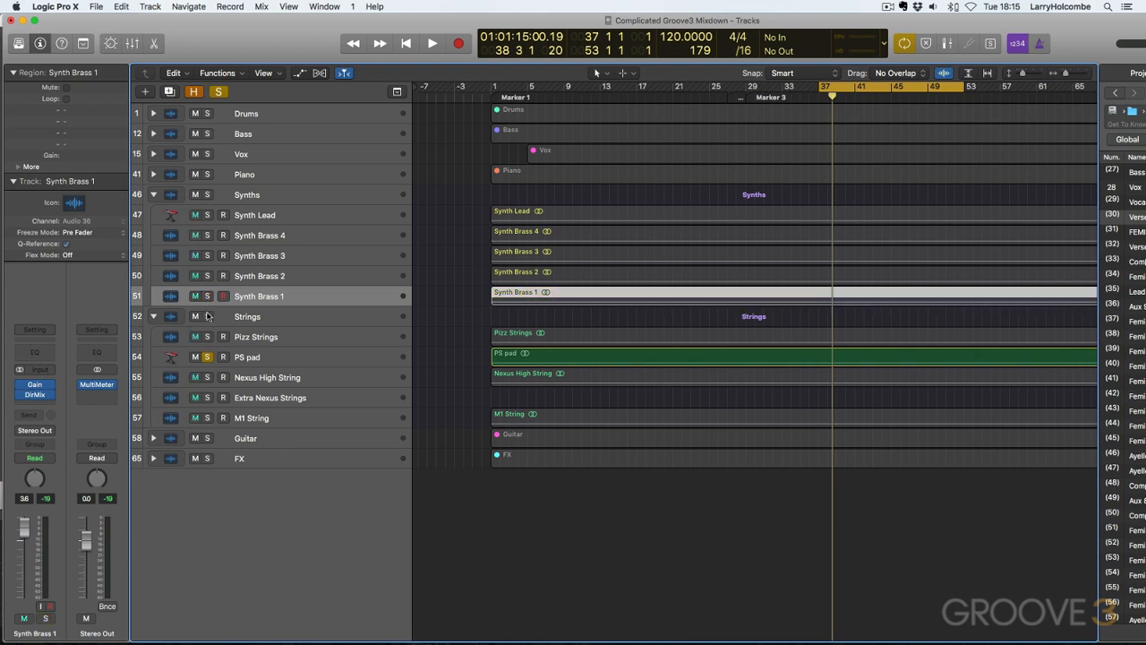
left_click(206, 356)
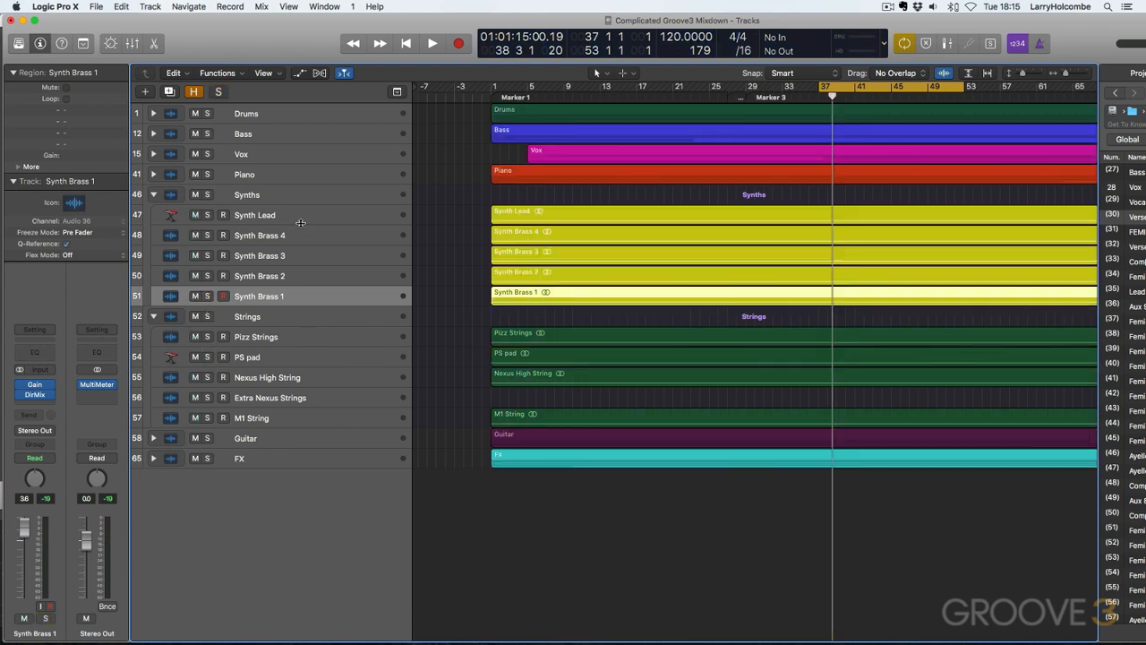
Collapse the Synths and Strings stacks and turn off the cycle range.
left_click(154, 195)
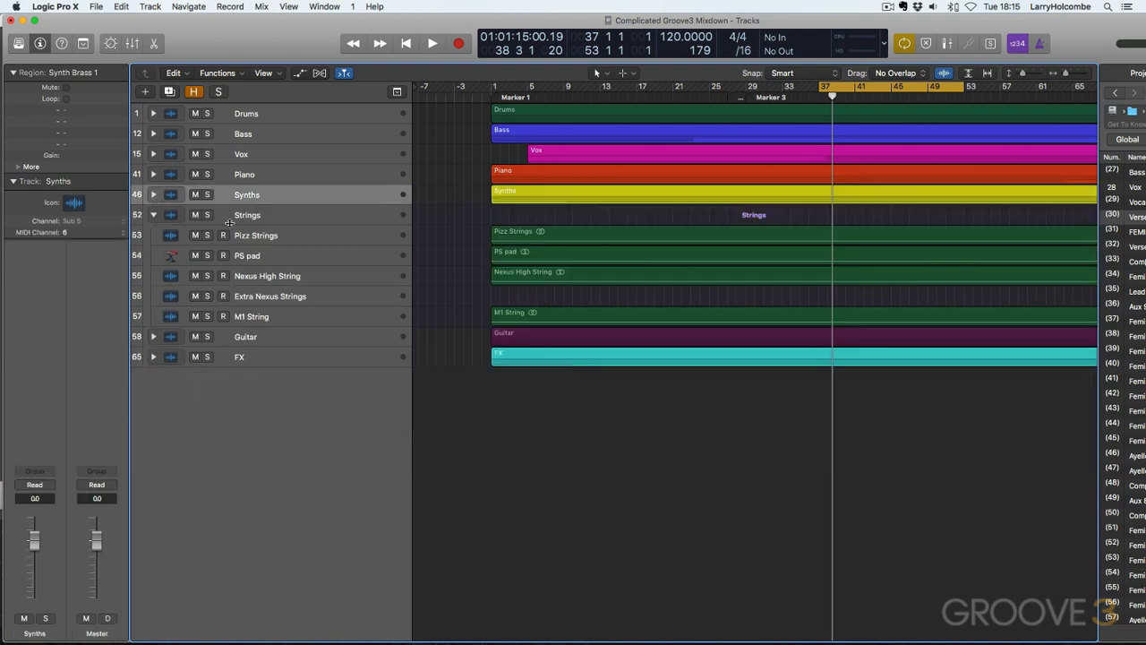
left_click(154, 215)
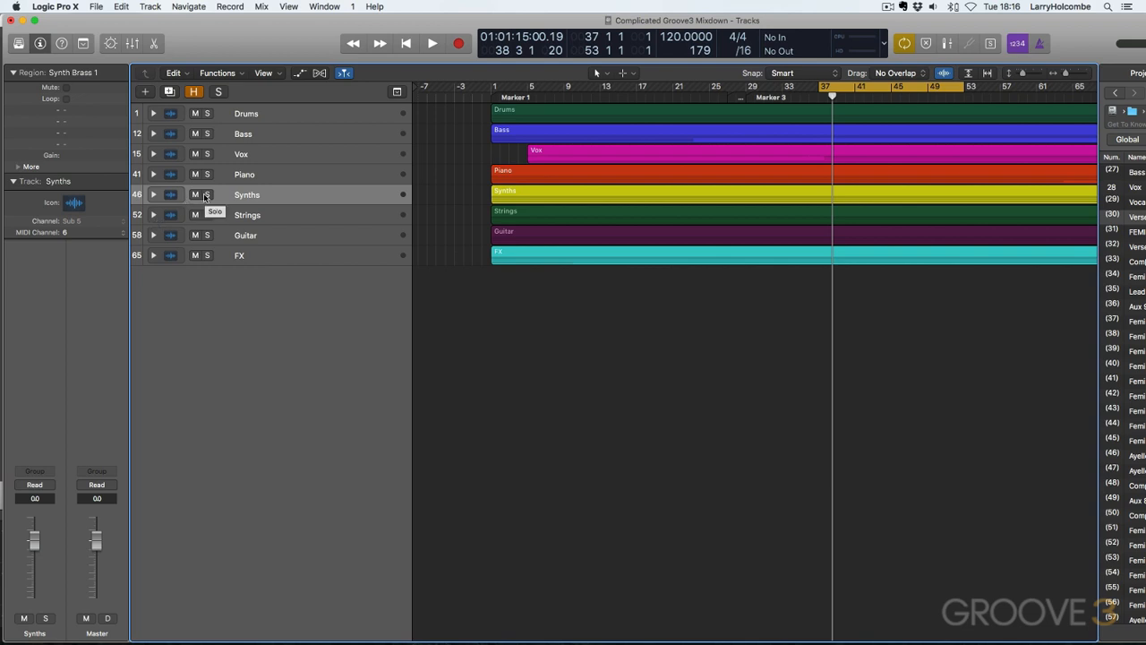
left_click(886, 87)
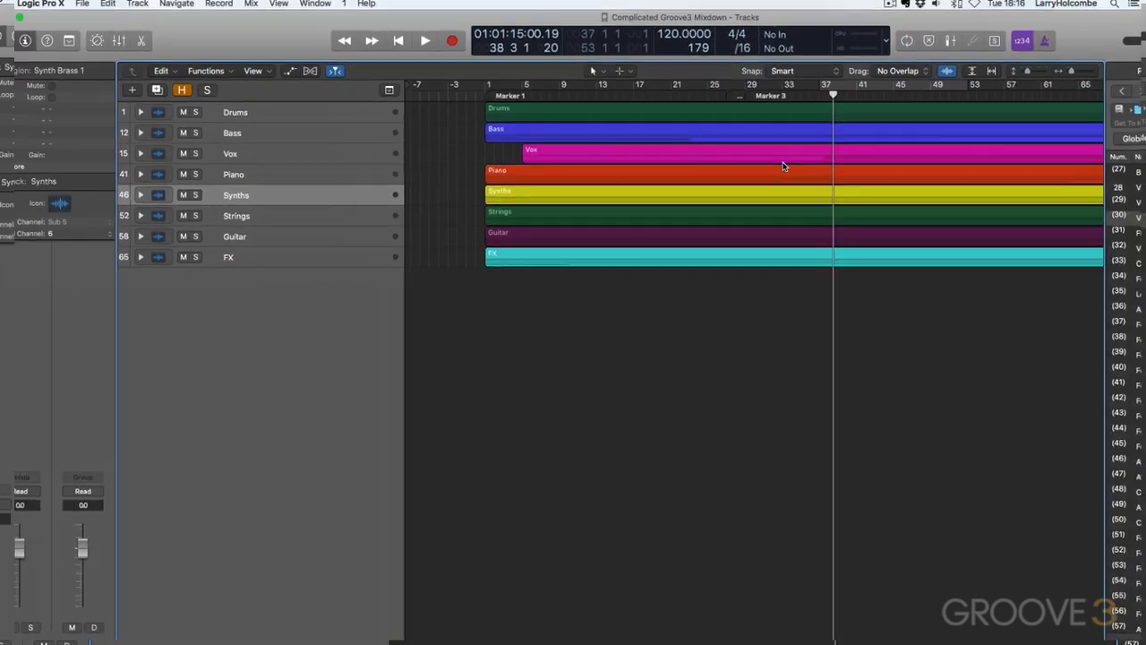
Expand the Vox stack to show the lead vocal tracks.
left_click(783, 164, "ctrl+alt")
left_click(783, 163, "ctrl+alt")
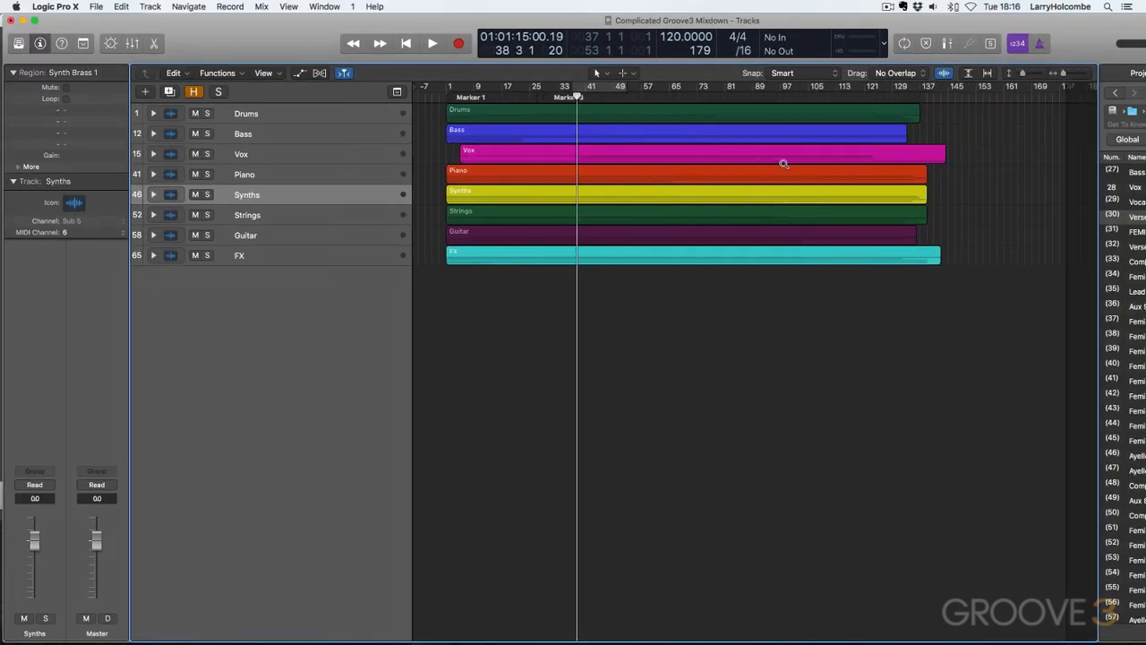
double_click(754, 157)
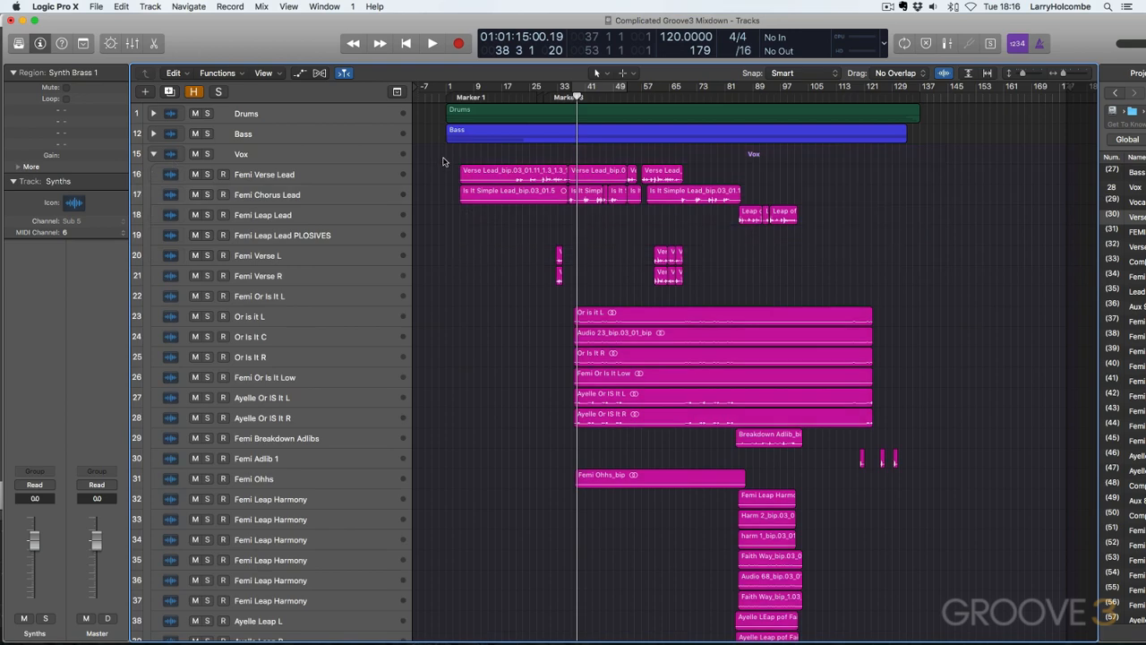
left_click_drag(486, 154, 834, 280)
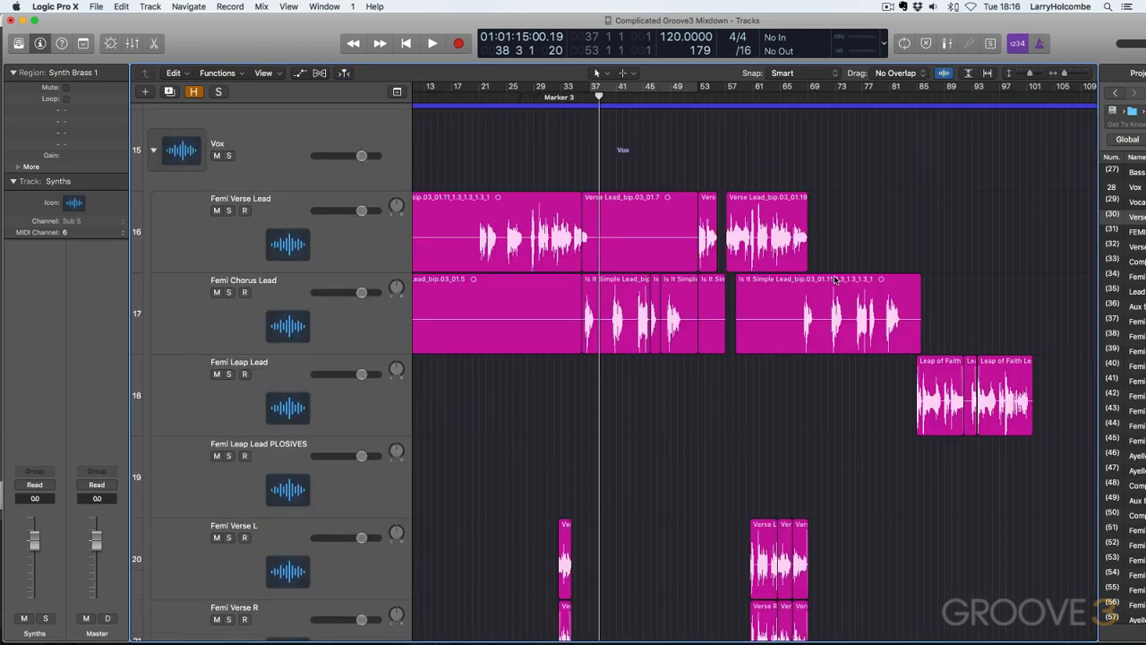
scroll(630, 177, "left", 2)
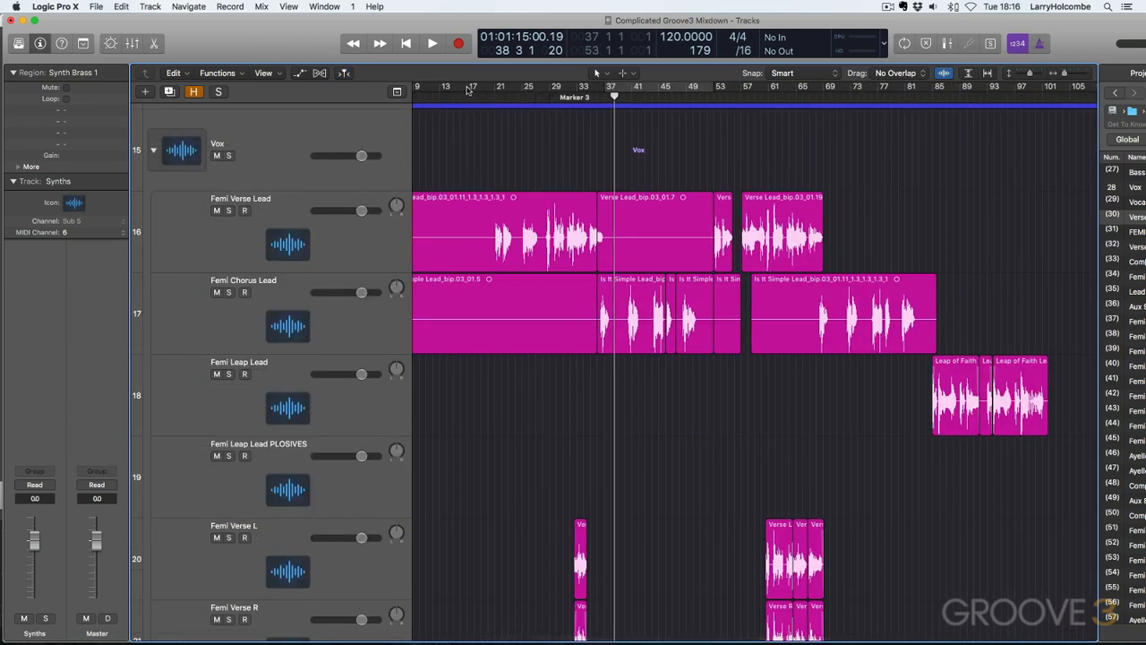
Set the cycle range to bars 17–41 and solo the verse lead vocal track.
left_click_drag(471, 90, 637, 90)
left_click(358, 244)
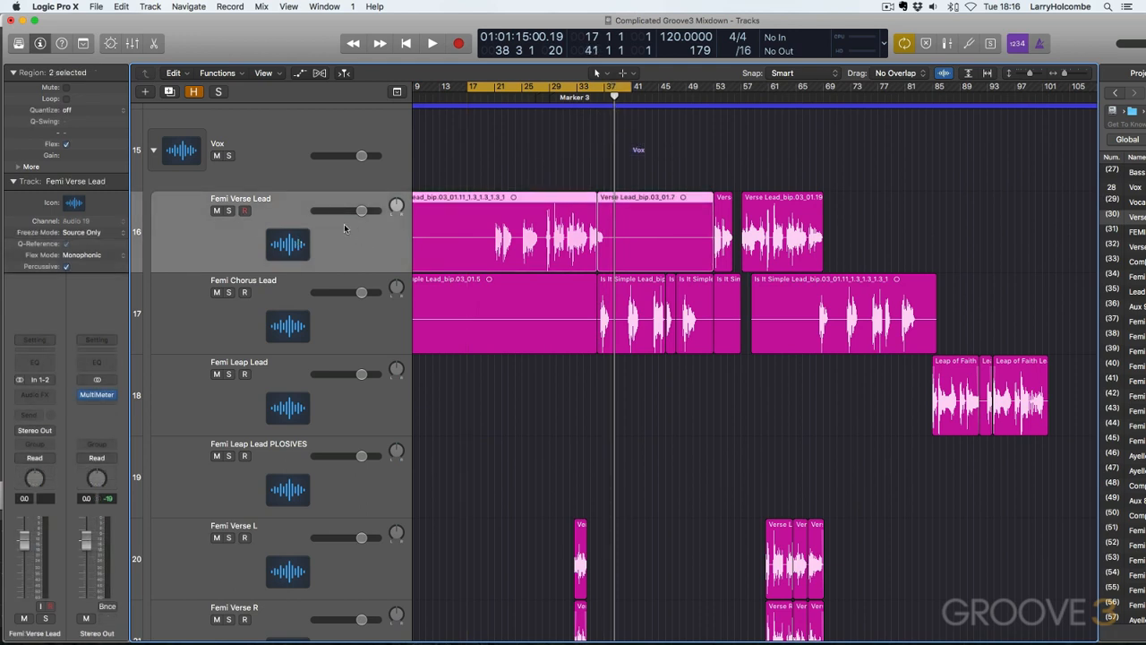
left_click(229, 212)
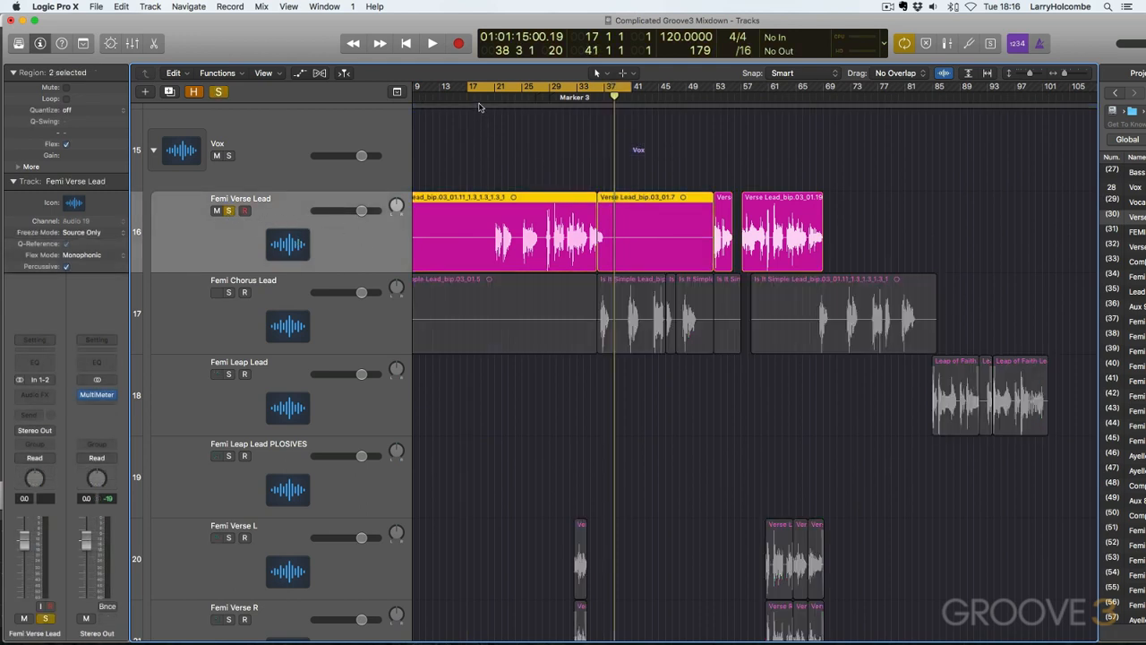
Insert a stereo FF Pro-C 2 compressor on the verse lead and move its window clear of the track headers.
left_click(30, 394)
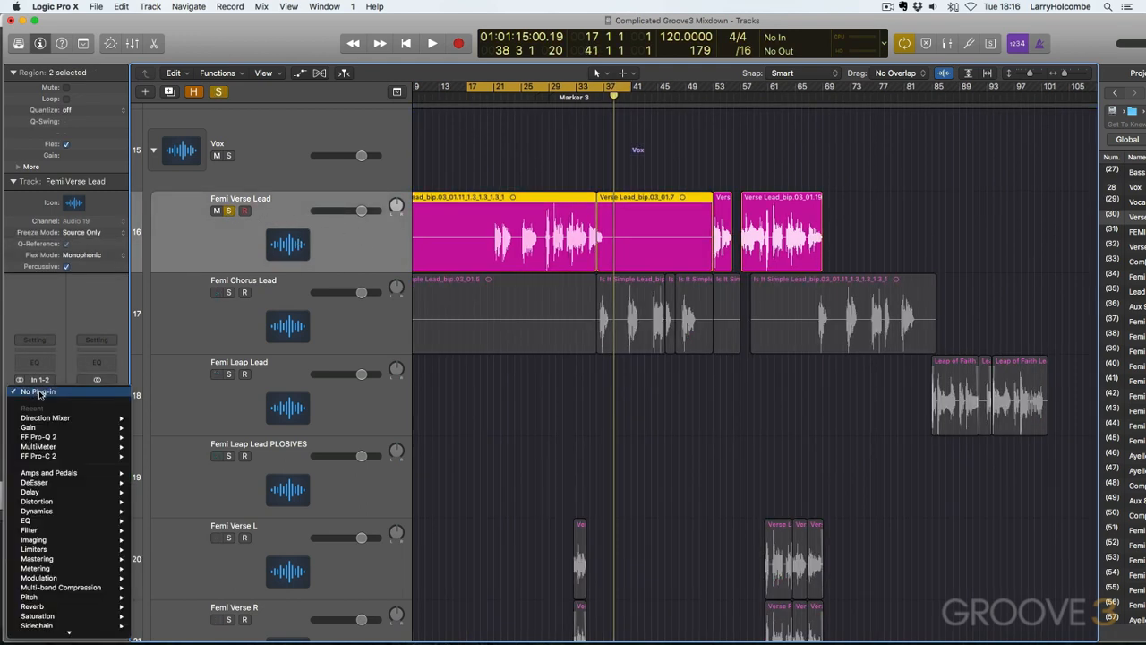
mouse_move(61, 457)
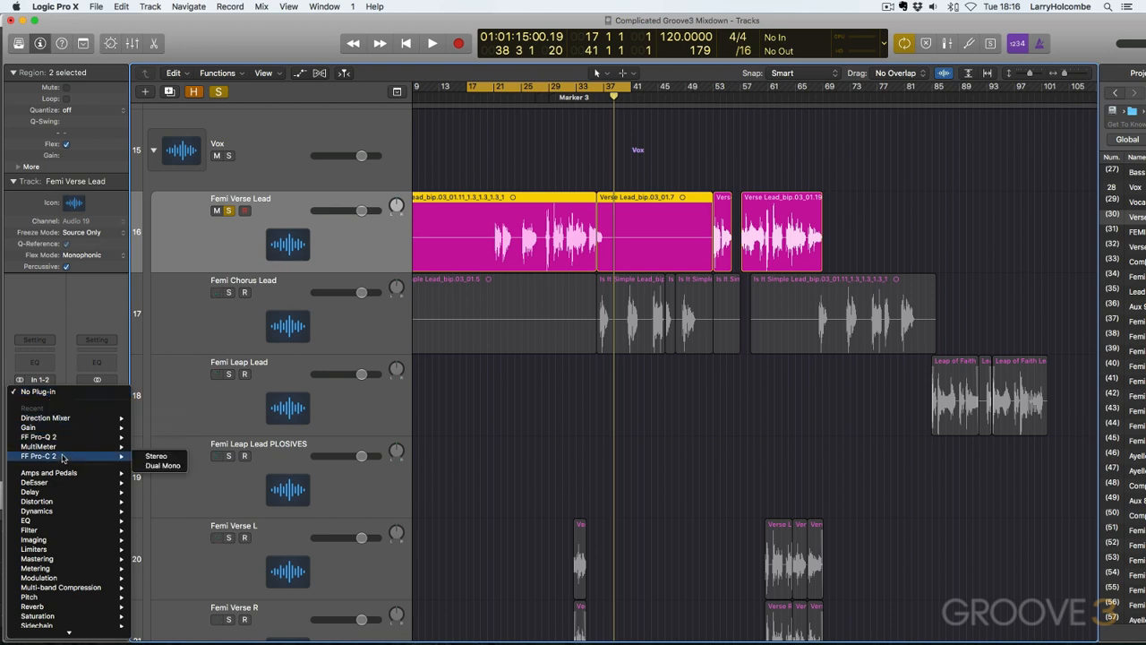
left_click(152, 457)
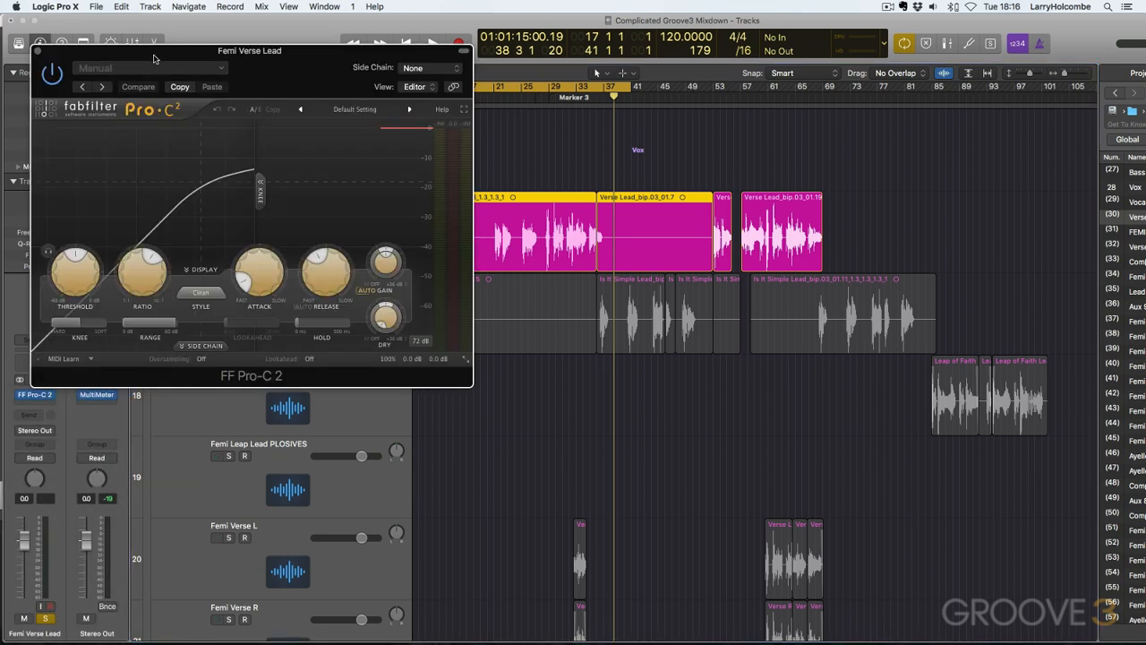
left_click_drag(421, 71, 709, 74)
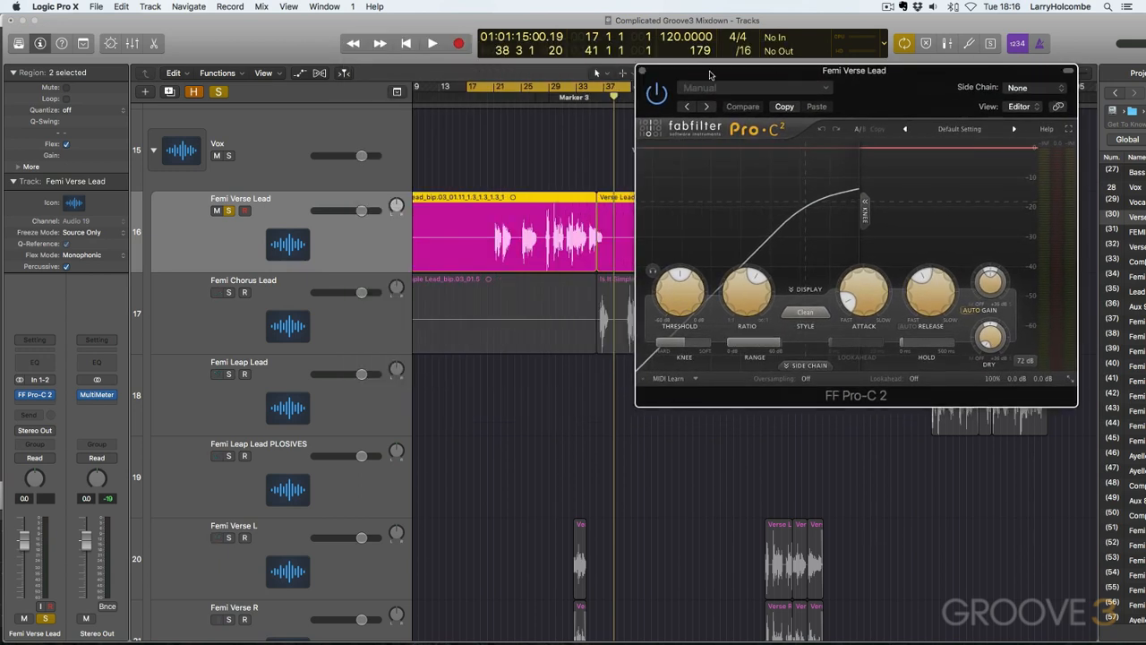
Move the cycle start to bar 20, play the soloed verse lead, and slightly lower the Pro-C 2 threshold.
key("space")
left_click_drag(472, 87, 483, 90)
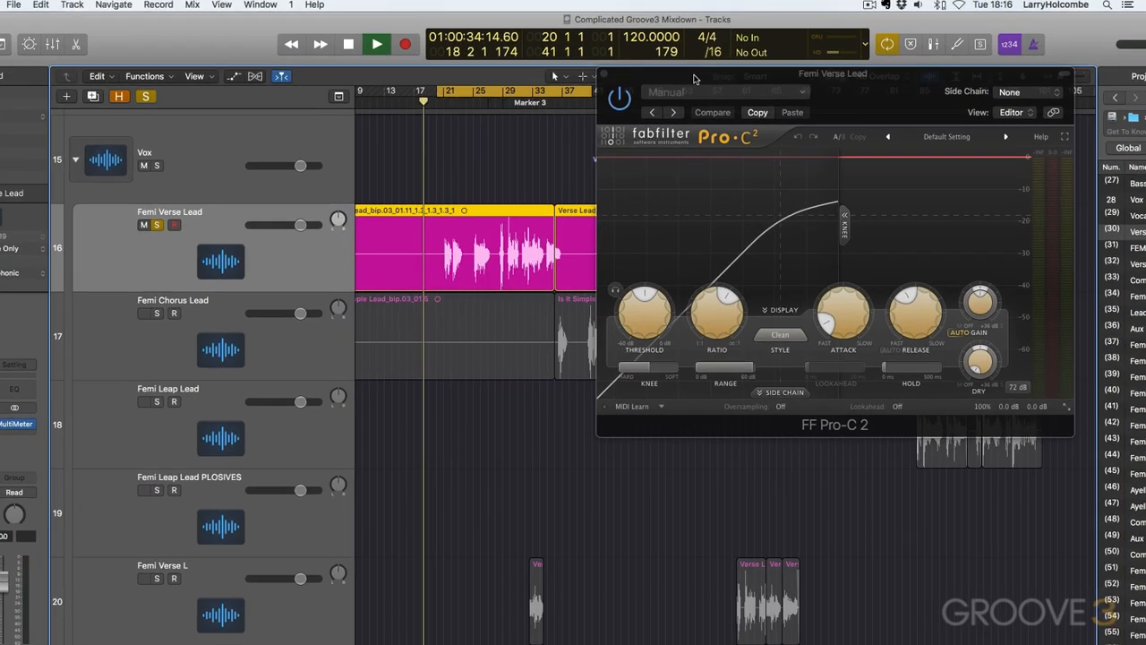
left_click_drag(724, 71, 709, 64)
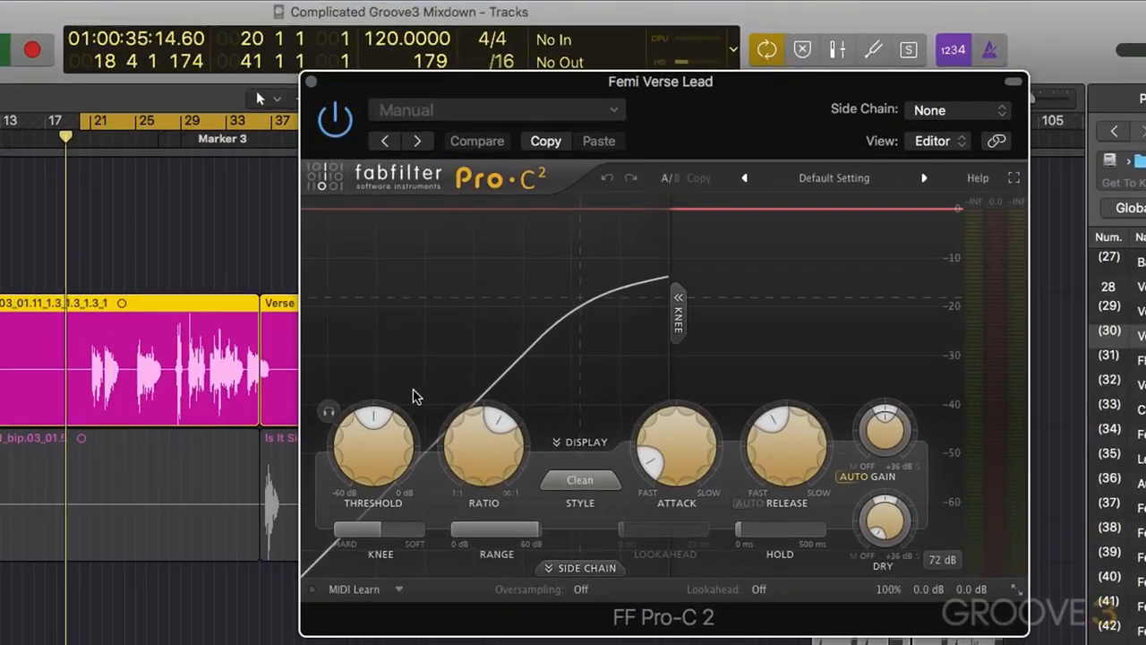
left_click_drag(371, 439, 372, 450)
key("space")
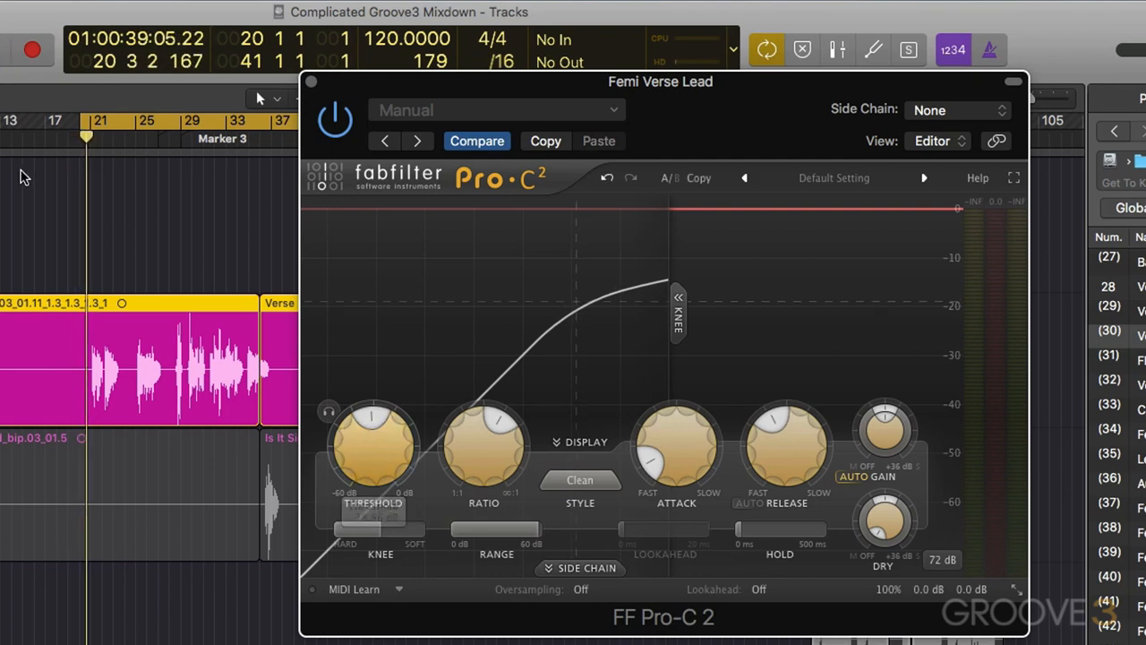
Start the cycle at bar 21, lower the Pro-C 2 threshold further during playback, and watch its gain reduction meter.
left_click_drag(81, 126, 89, 128)
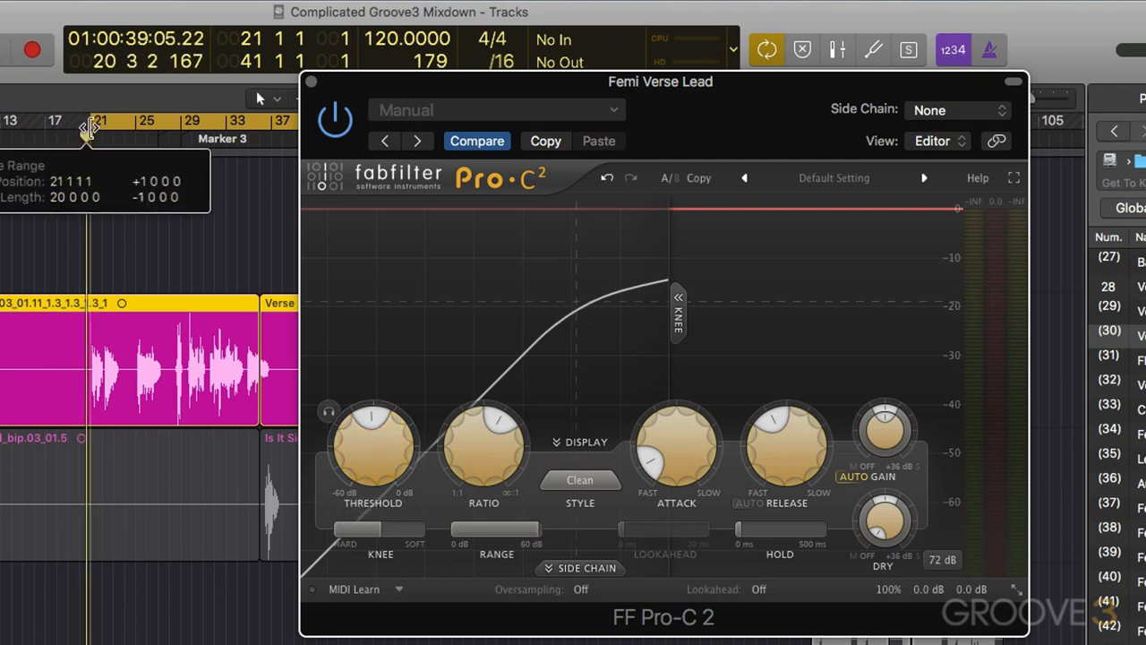
key("space")
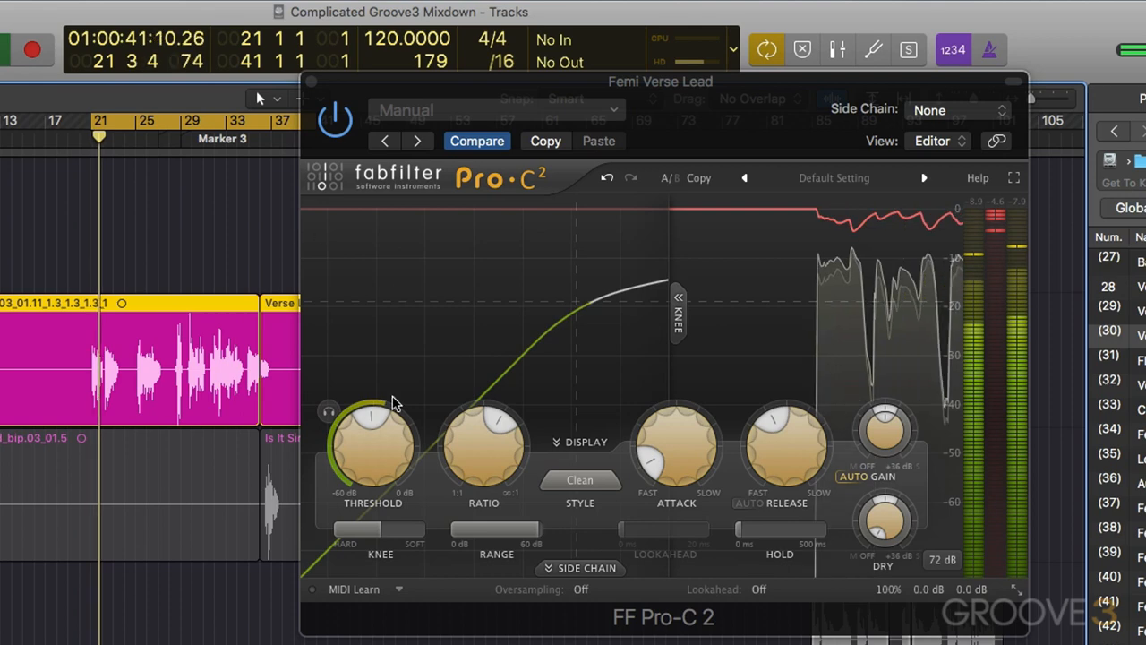
left_click_drag(377, 441, 372, 459)
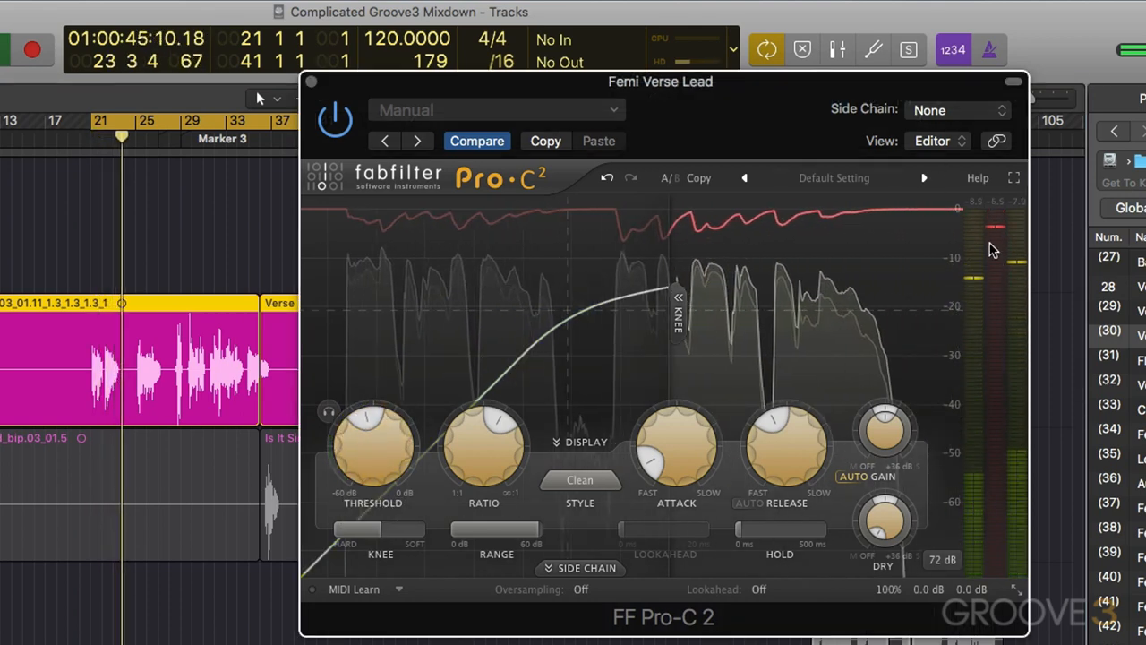
mouse_move(989, 248)
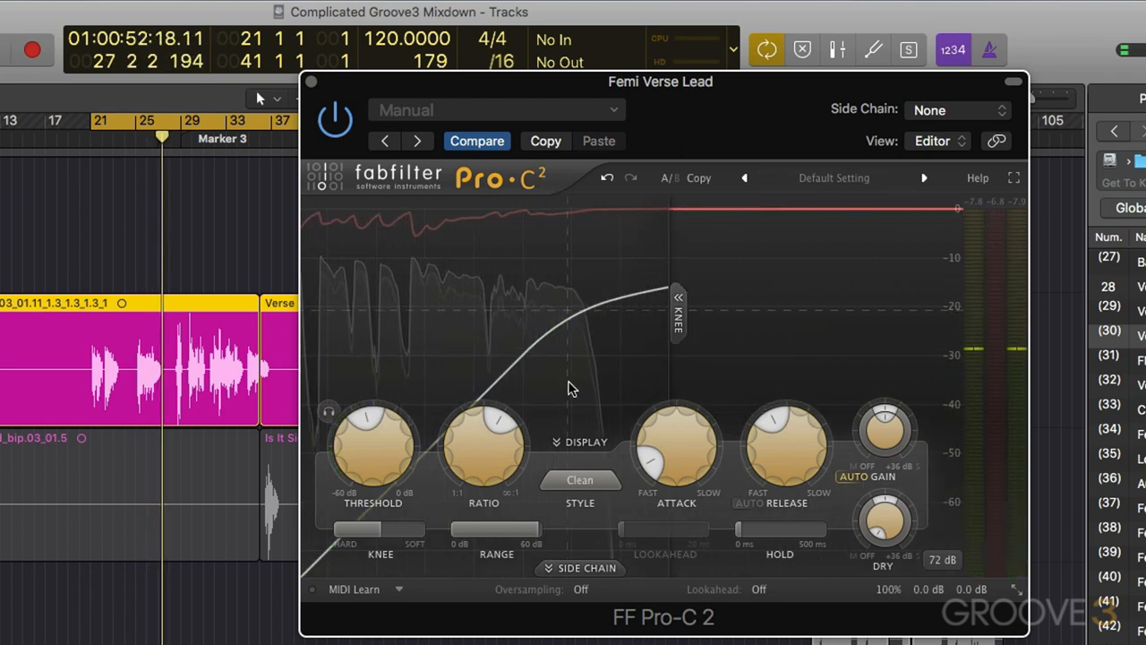
mouse_move(484, 437)
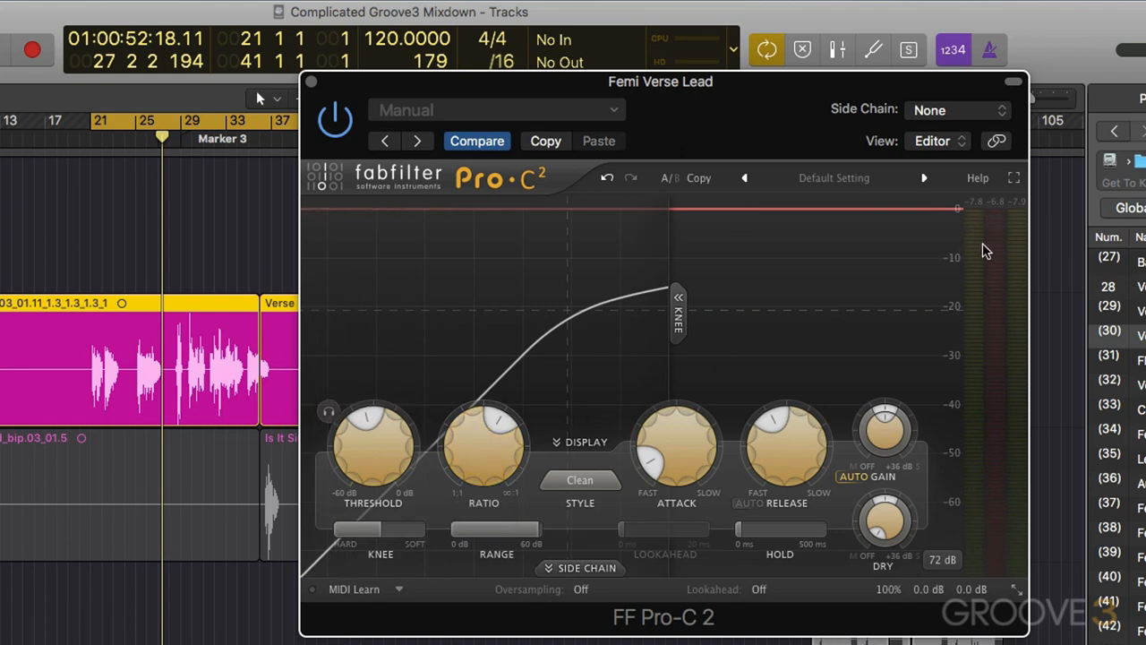
mouse_move(983, 242)
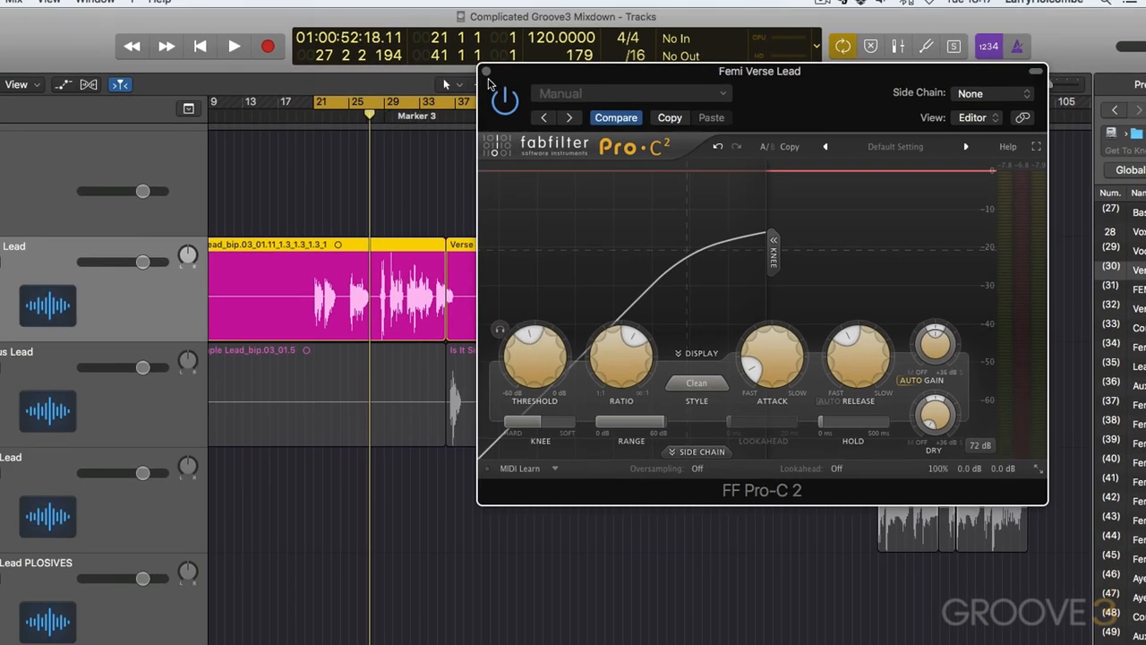
Replace the FF Pro-C 2 on the verse lead with a stereo Gain plug-in.
left_click(310, 81)
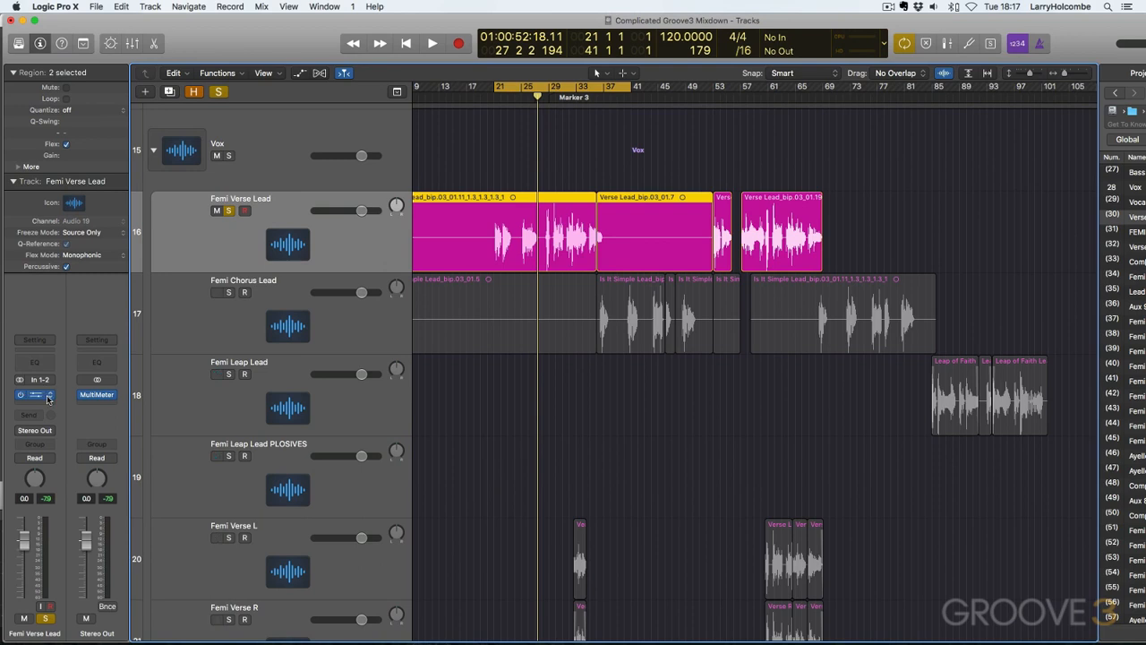
left_click(48, 400)
left_click(51, 324)
left_click(39, 396)
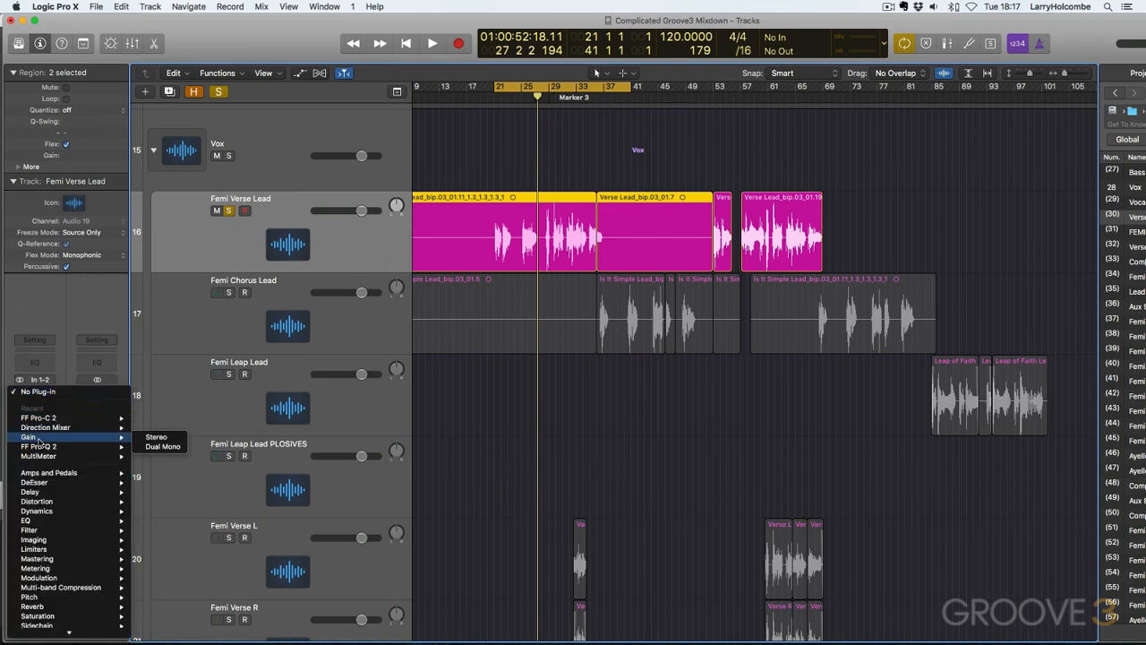
left_click(157, 438)
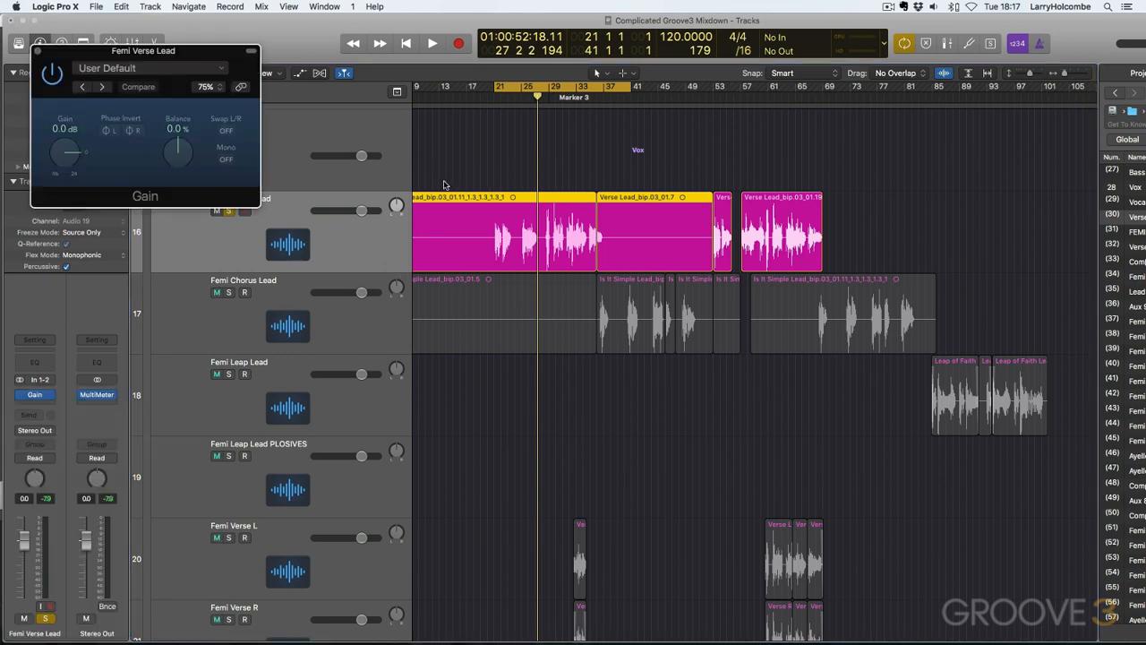
Set the cycle range to bars 20–39 and display the Gain plug-in's gain parameter as the verse lead's automation.
key("z")
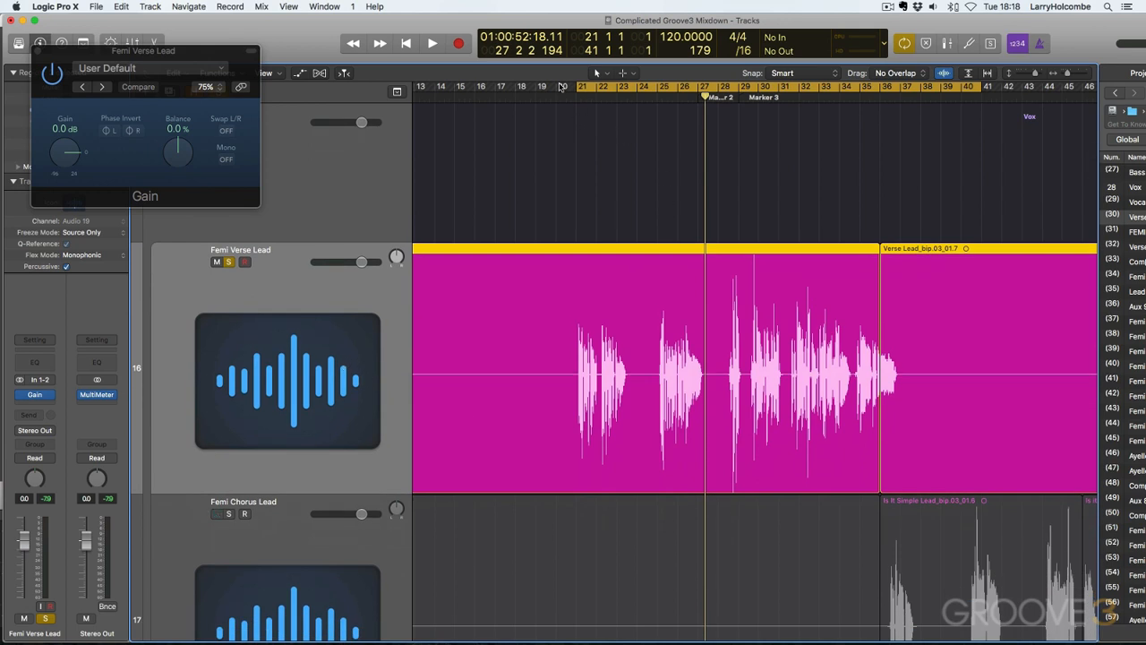
left_click_drag(562, 86, 940, 86)
key("a")
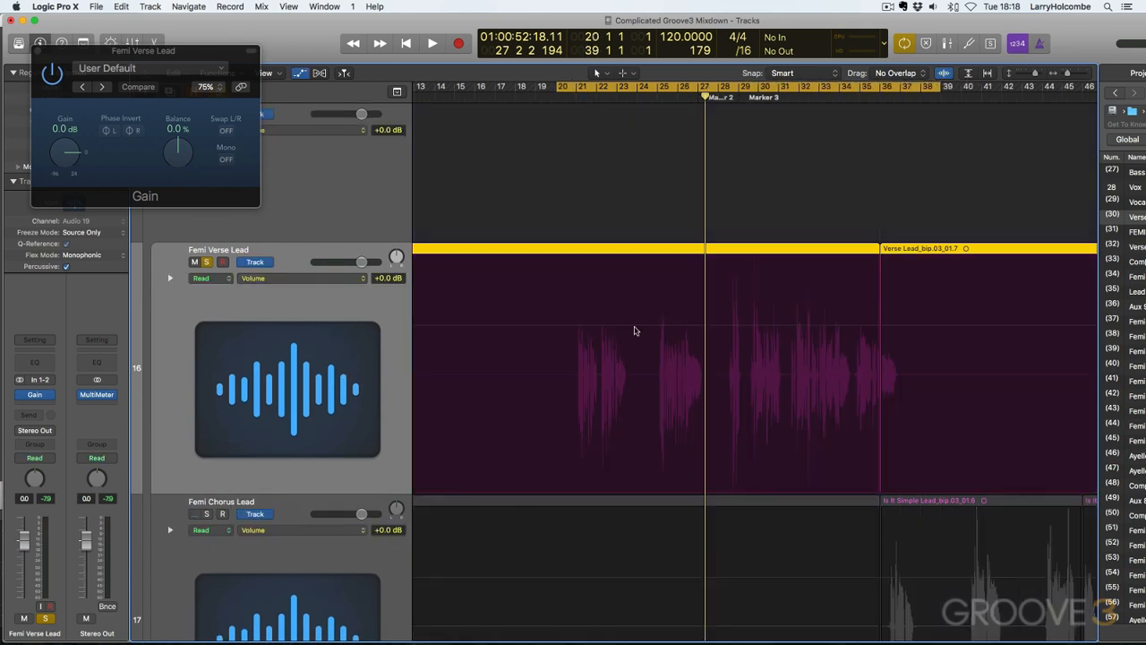
left_click(337, 278)
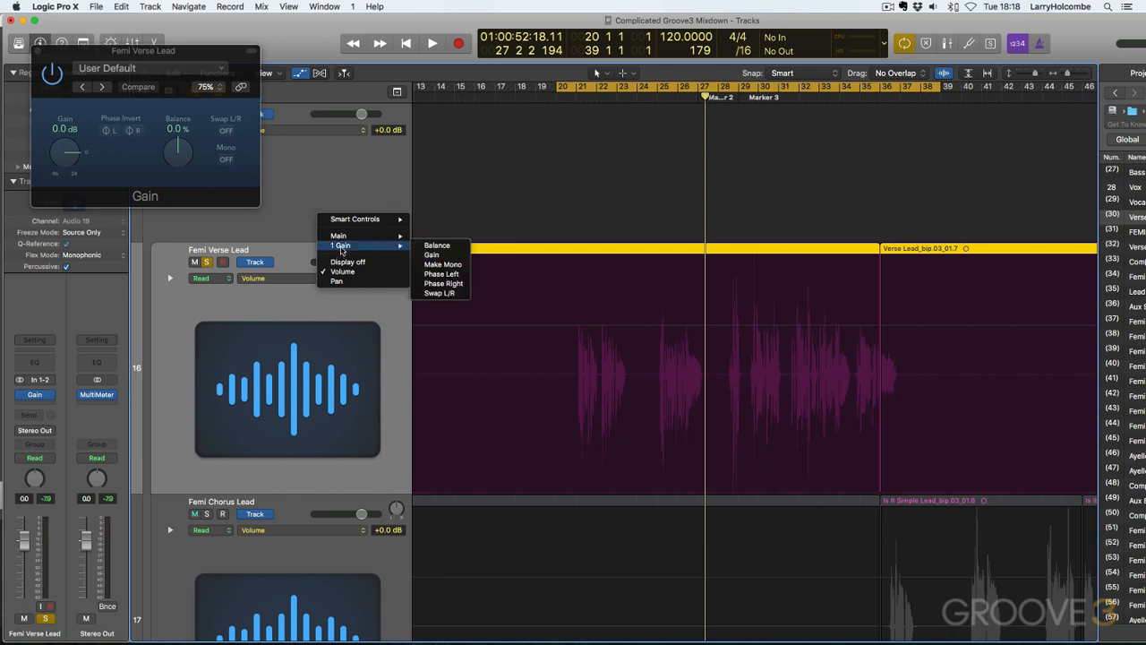
left_click(348, 250)
left_click(298, 279)
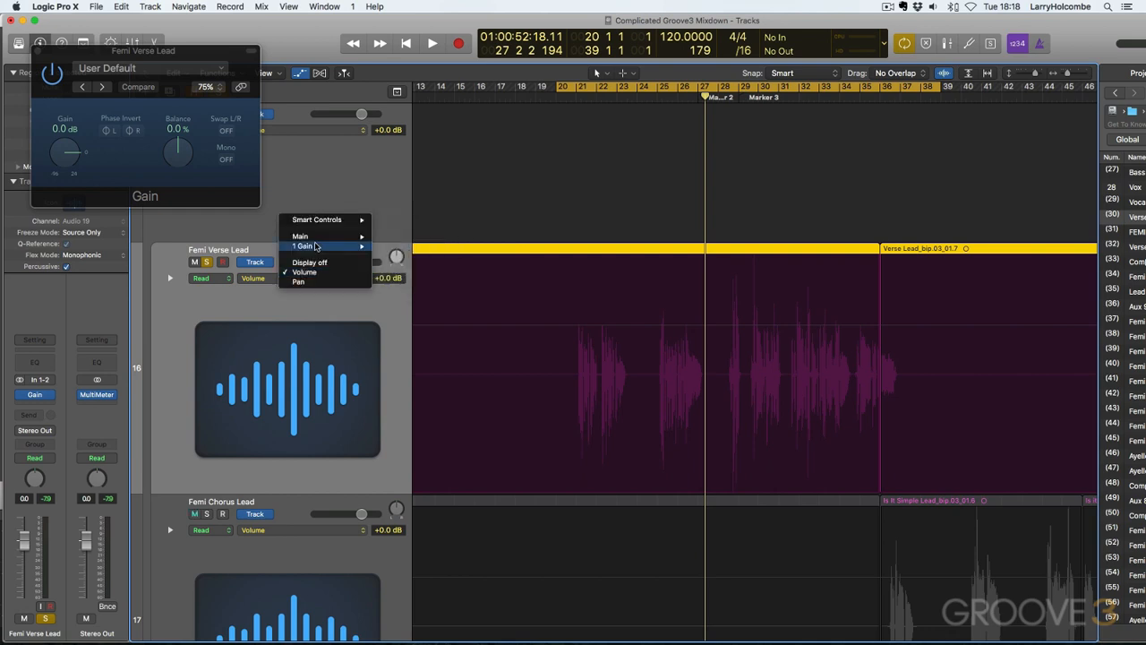
left_click(398, 250)
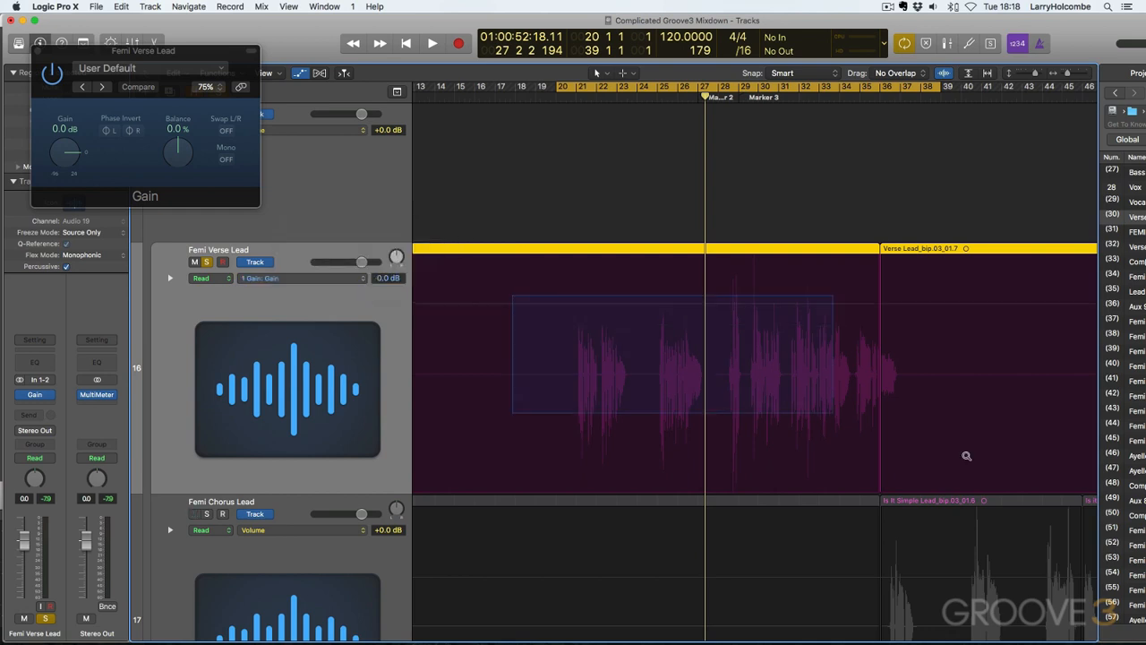
Play the verse lead's opening phrases from bar 20 and stop after the phrase ending in bar 23.
left_click_drag(967, 455, 934, 425)
scroll(934, 425, "left", 1)
key("space")
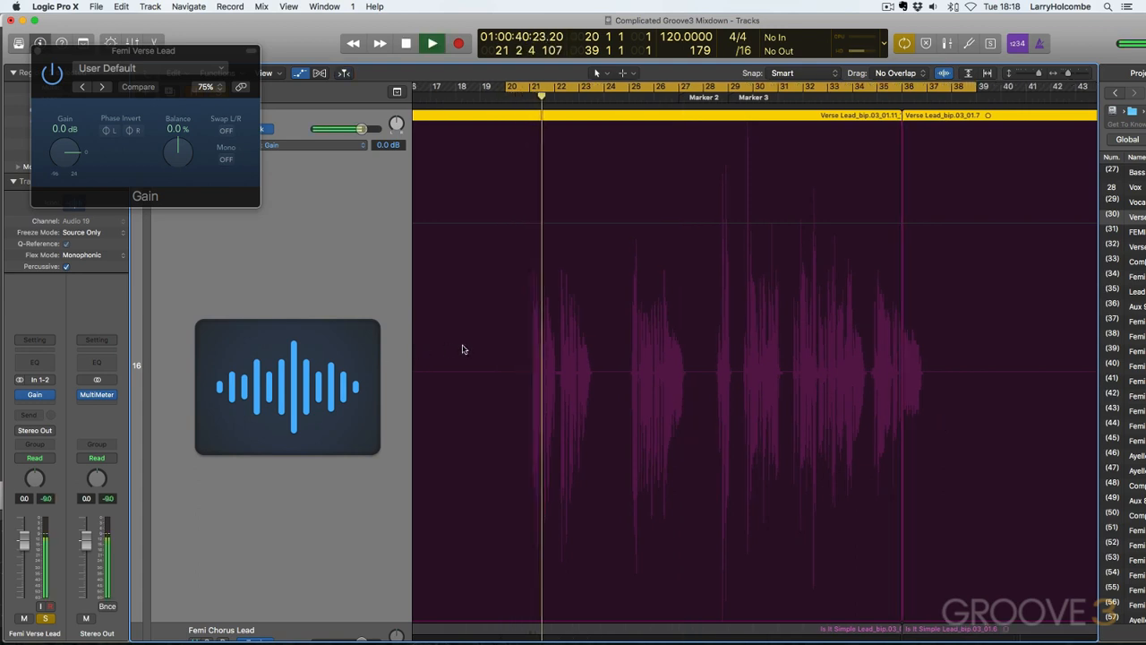
left_click_drag(521, 325, 685, 384)
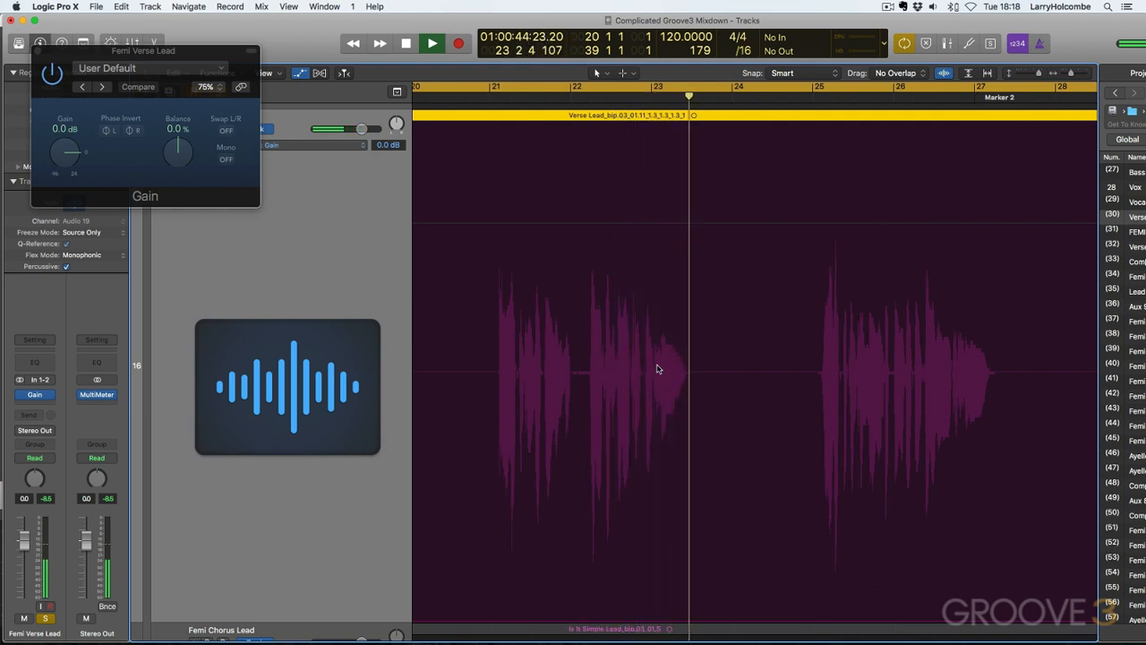
key("space")
Raise the verse lead's Gain automation by 1.8 dB over the quiet phrase ending around bar 23.
left_click_drag(821, 448, 819, 447)
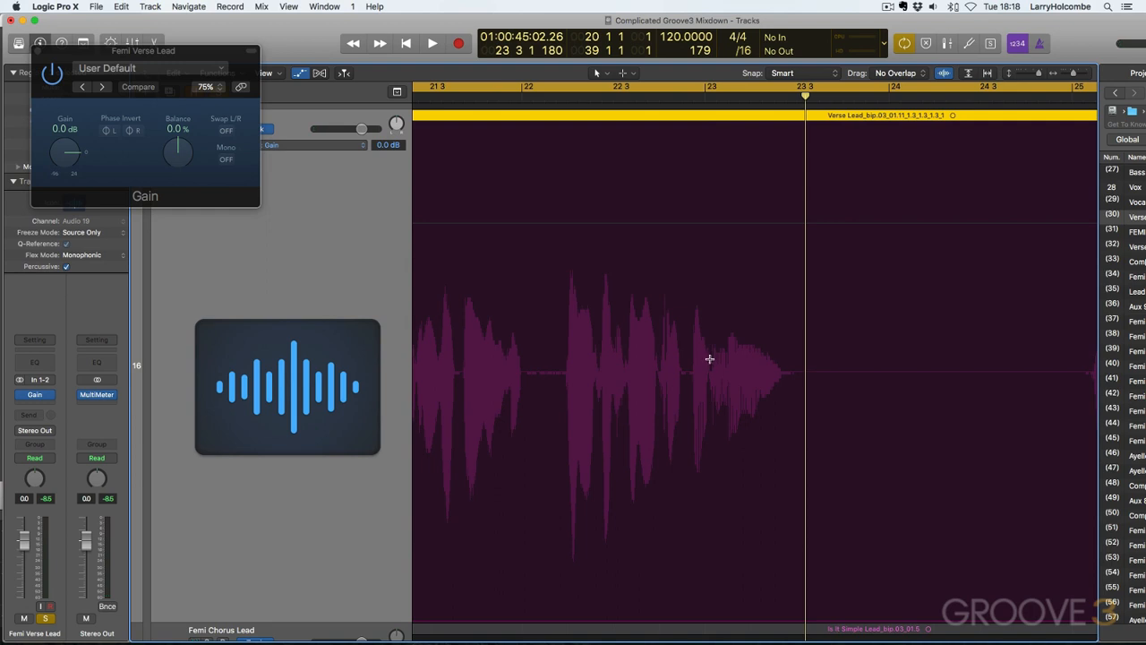
left_click_drag(709, 358, 831, 372)
left_click_drag(776, 224, 777, 218)
Shorten the cycle range to the opening vocal phrases starting at bar 21 and play back the automated gain boost.
key("space")
scroll(778, 227, "right", 5)
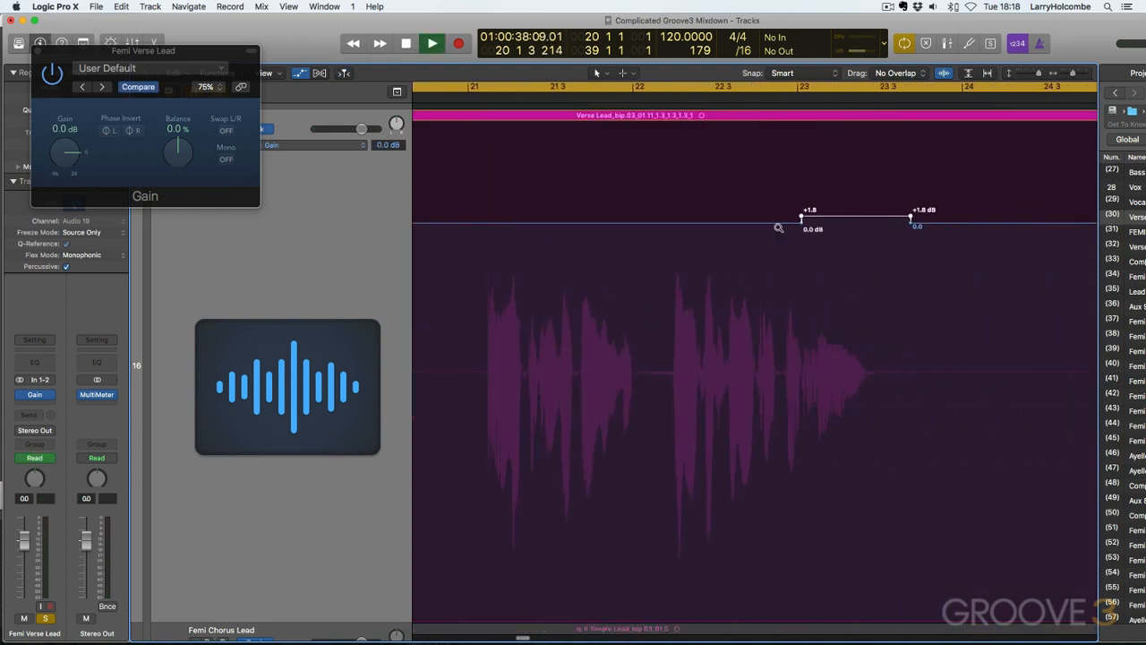
scroll(779, 226, "left", 2)
left_click_drag(623, 88, 1066, 125)
scroll(965, 260, "right", 2)
scroll(964, 258, "right", 2)
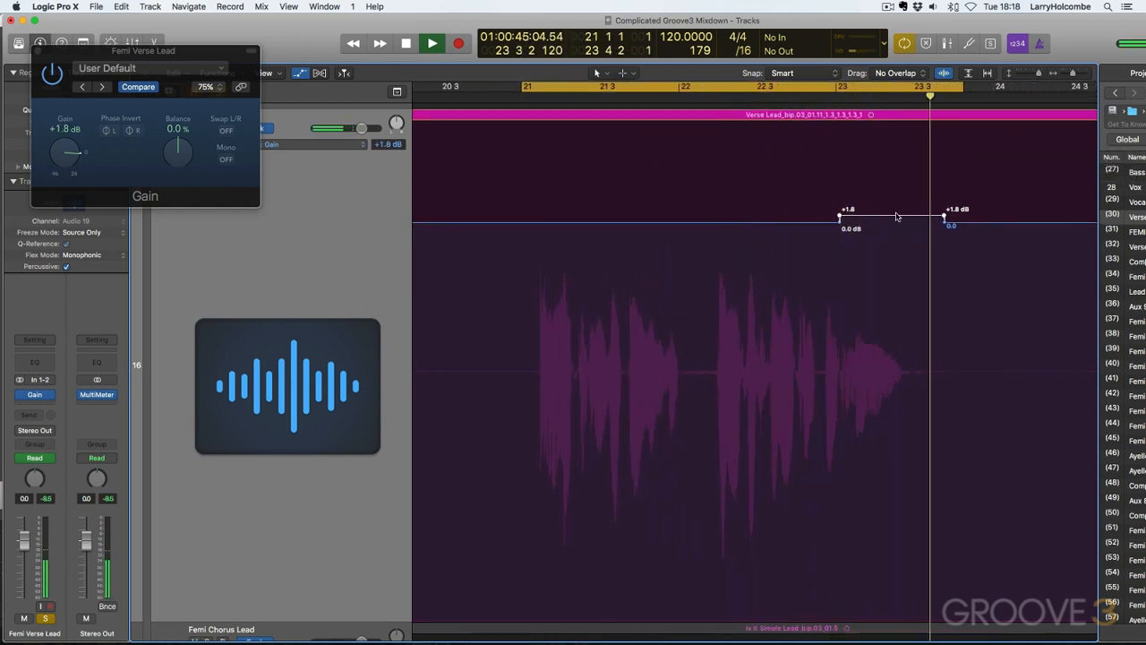
Shape the gain boost at bar 23 to peak at +6.4 dB with +3.9 dB ends, and raise the preceding words from 22 4 to +2.4 dB.
left_click_drag(896, 216, 900, 195)
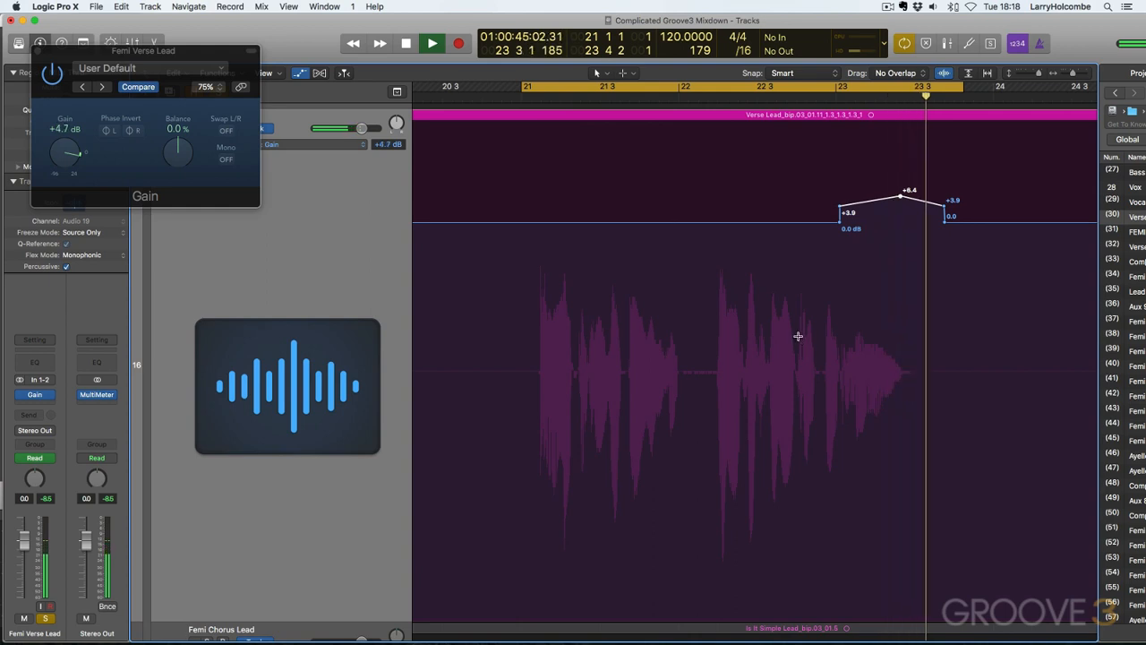
left_click_drag(797, 335, 838, 277)
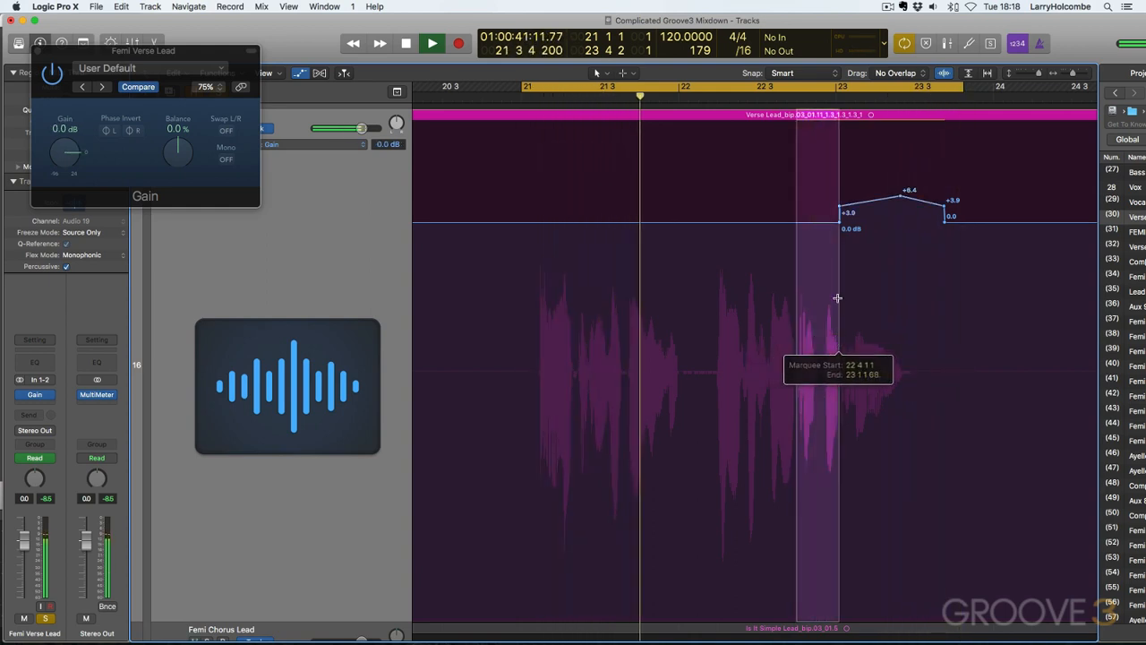
left_click_drag(819, 222, 823, 213)
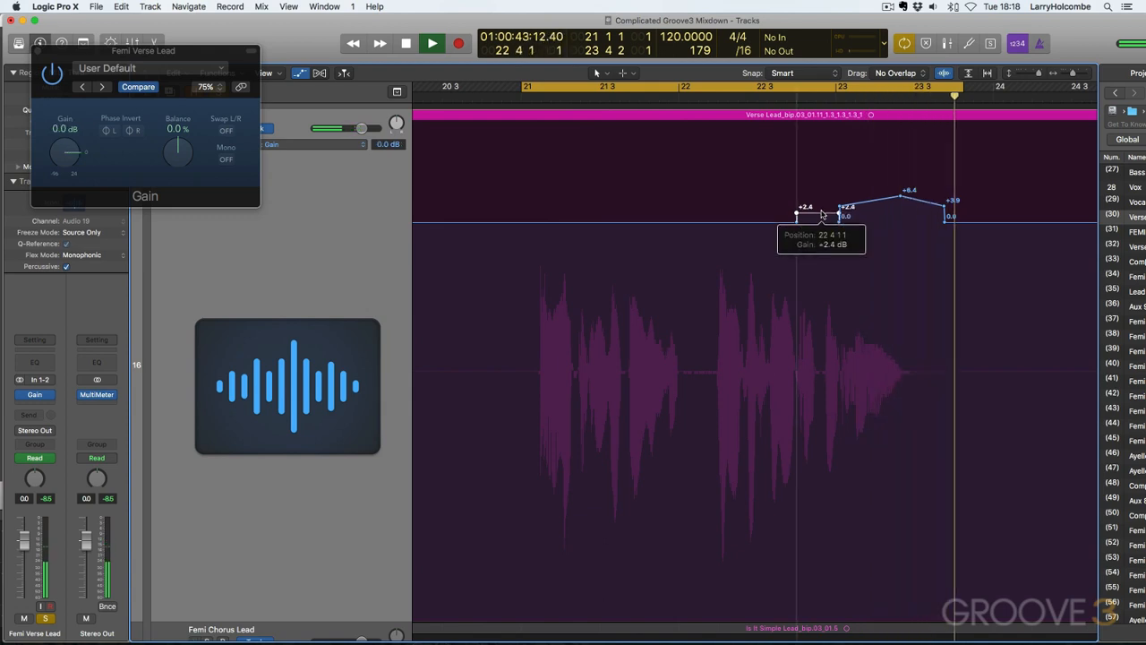
Refine the peak of the verse lead's gain boost at bar 23 to +6.7 dB.
left_click_drag(899, 199, 899, 192)
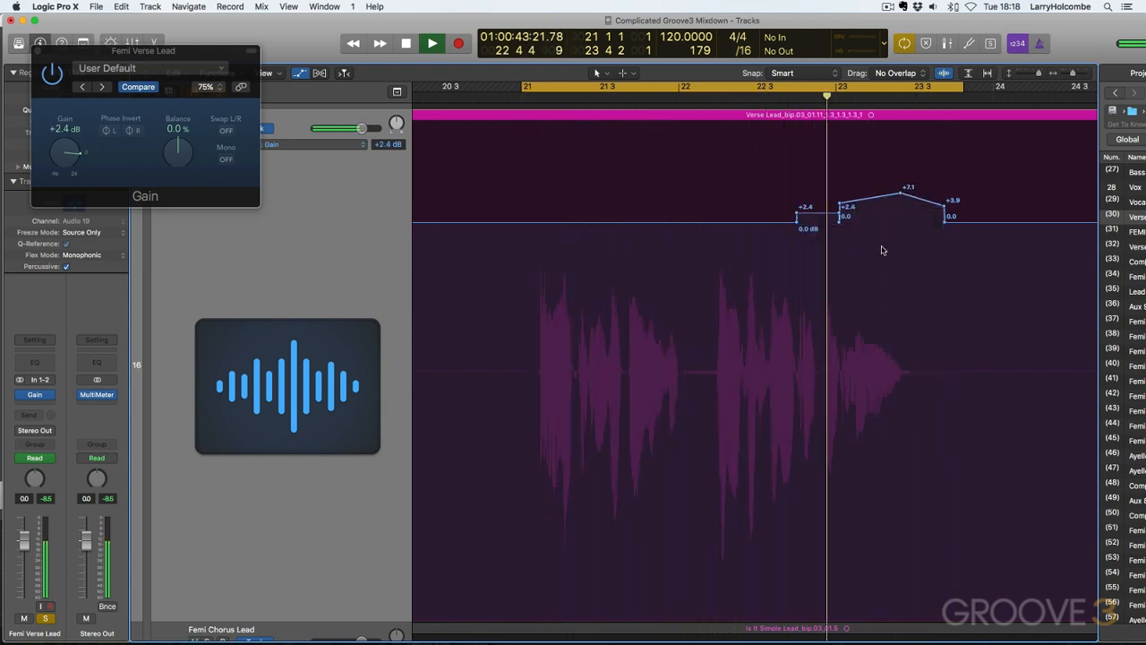
scroll(882, 247, "right", 1)
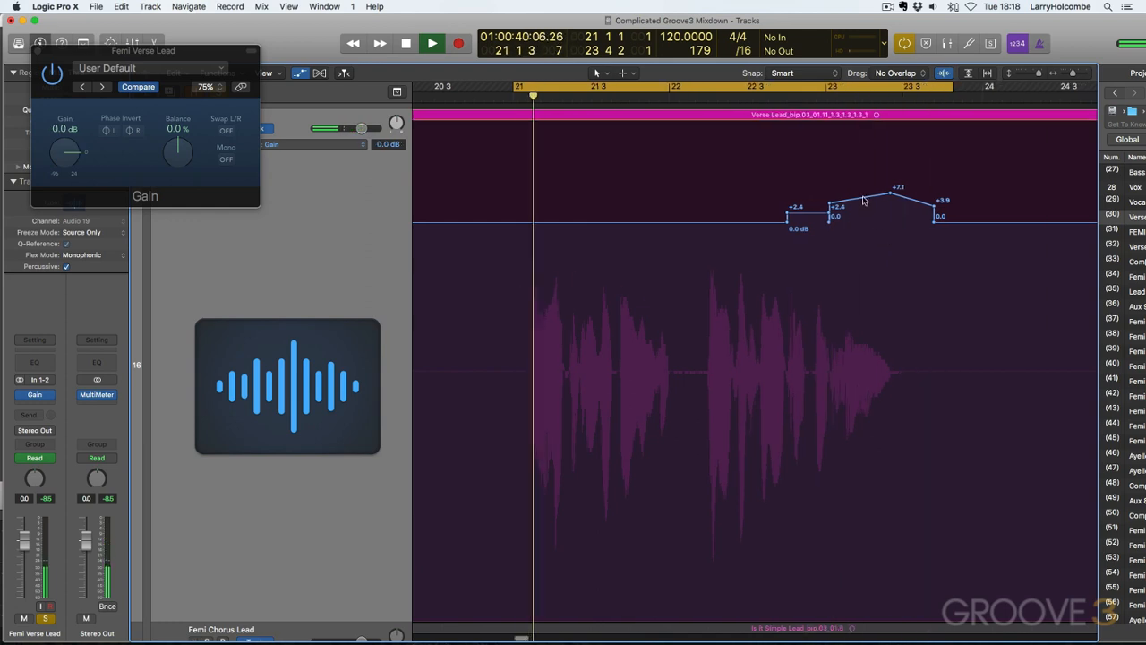
left_click_drag(864, 200, 864, 202)
Set the cycle range to bars 25–28 and play the verse lead's next phrase from bar 25.
scroll(864, 200, "down", 5)
scroll(842, 170, "right", 3)
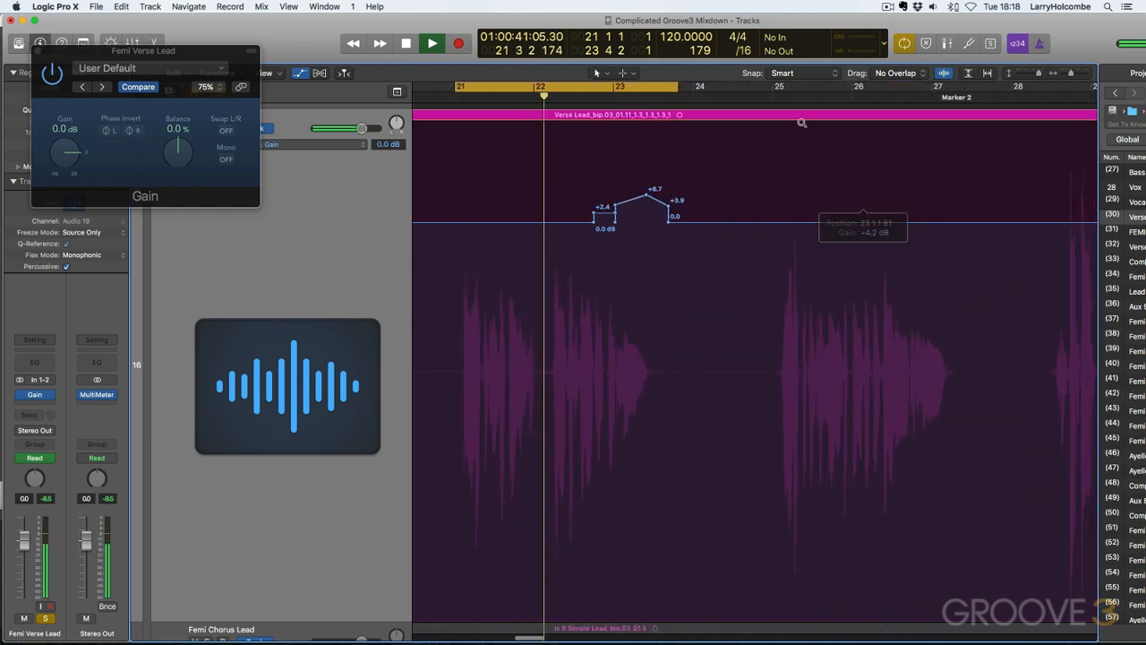
left_click_drag(774, 89, 1011, 120)
key("space")
key("space")
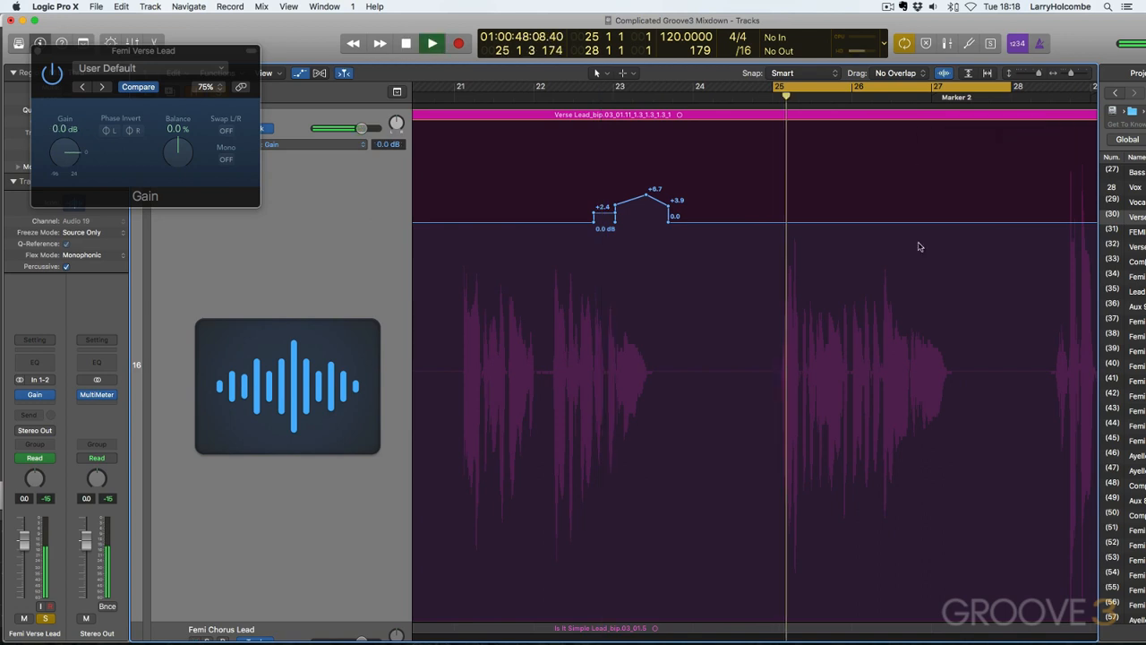
Raise the verse lead's Gain automation to +3.1 dB over the quieter words from 25 2 2 to 26 2 2.
left_click_drag(672, 303, 1058, 429)
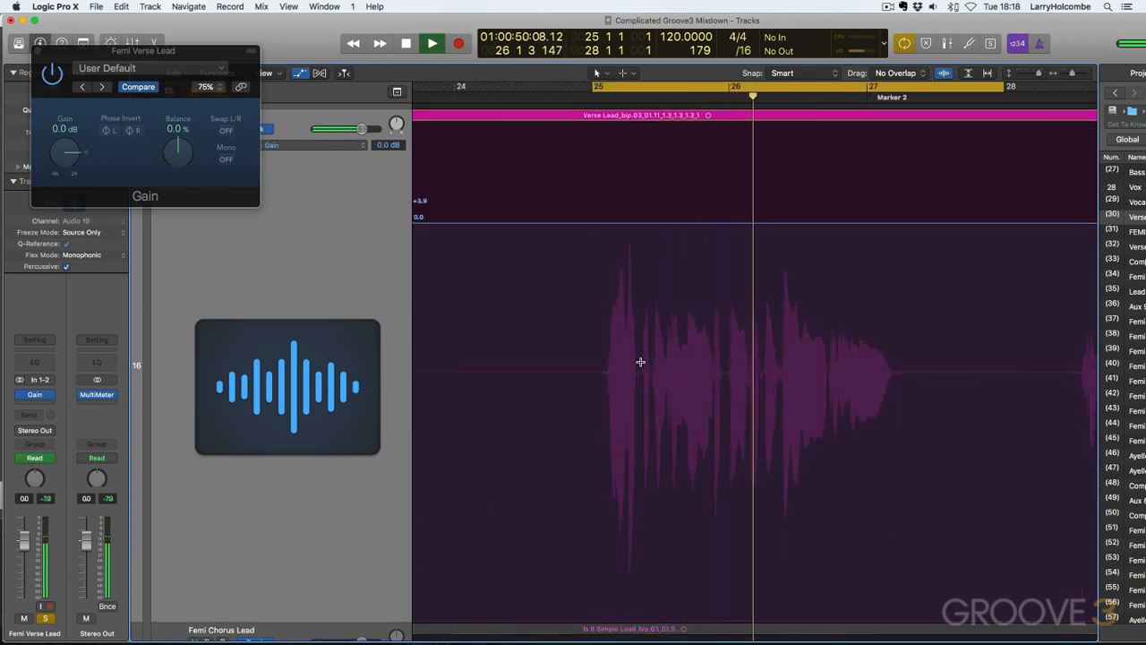
left_click_drag(640, 362, 778, 387)
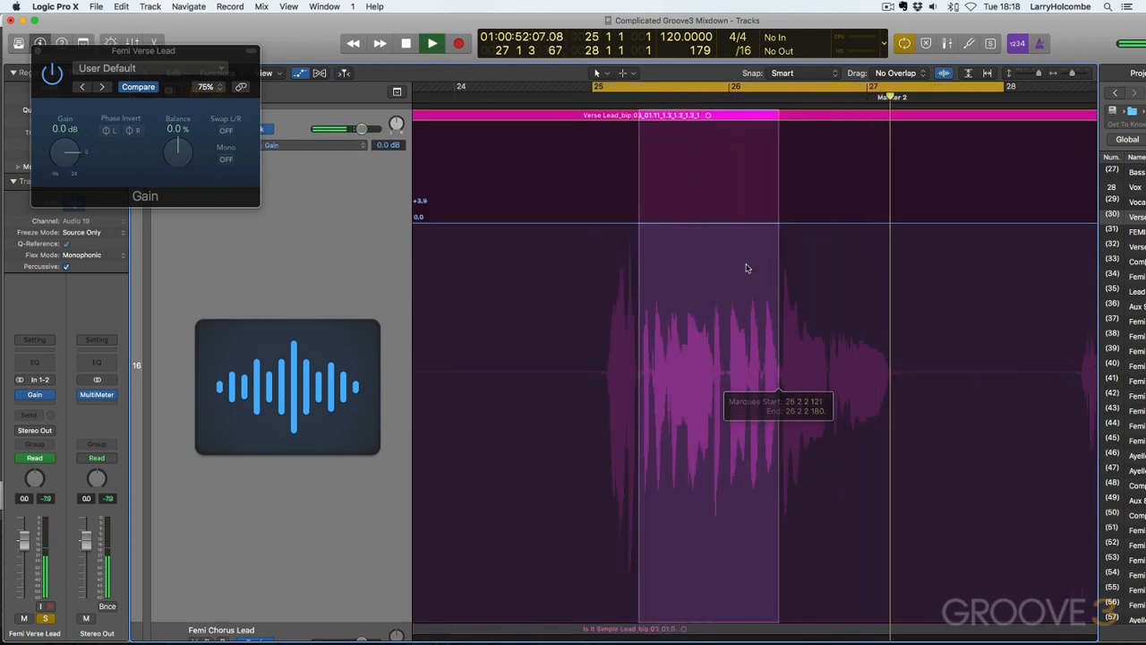
left_click(714, 223)
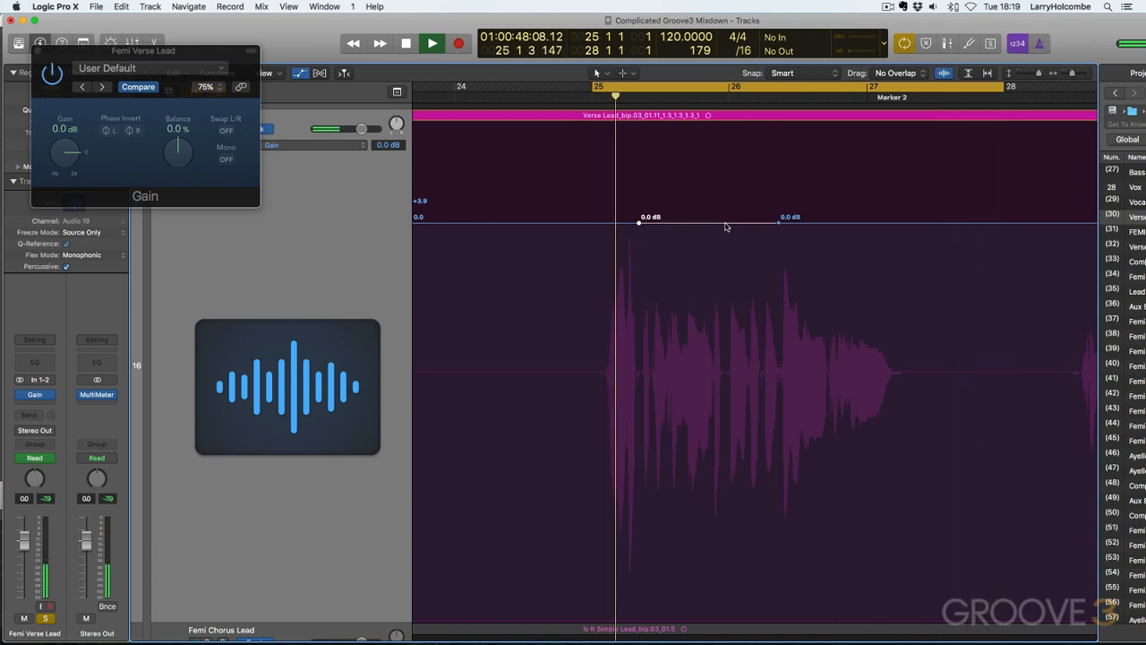
left_click_drag(726, 227, 725, 215)
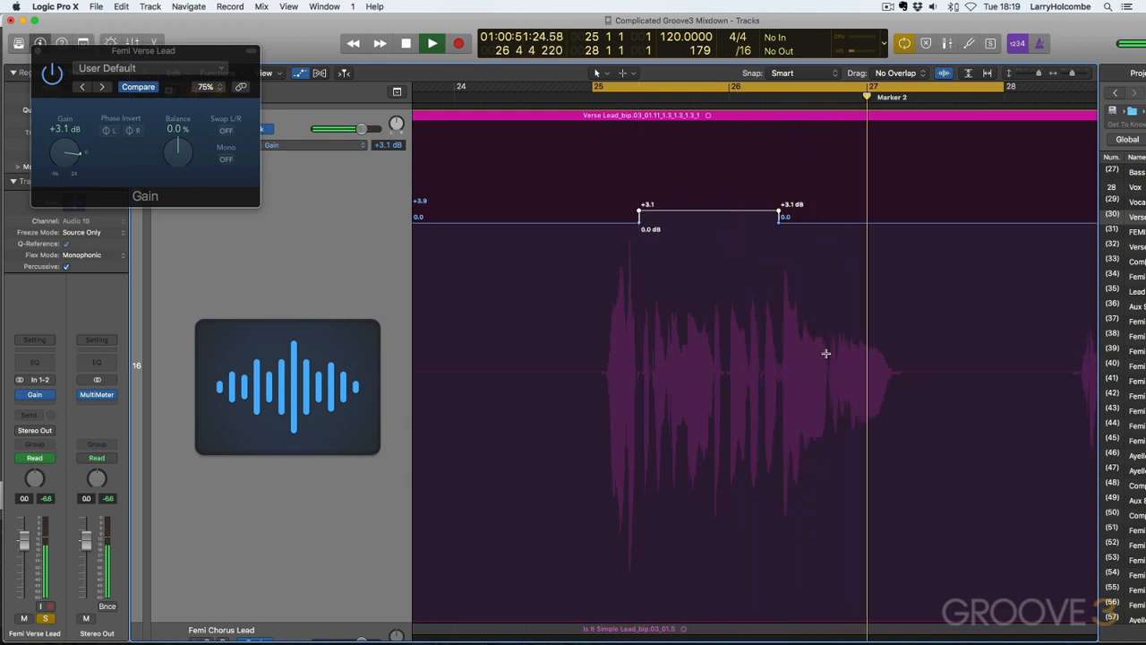
Raise the phrase ending around bar 27 to +3.4 dB and the section between the two boosts to +0.8 dB.
left_click_drag(826, 354, 926, 363)
left_click_drag(857, 223, 882, 217)
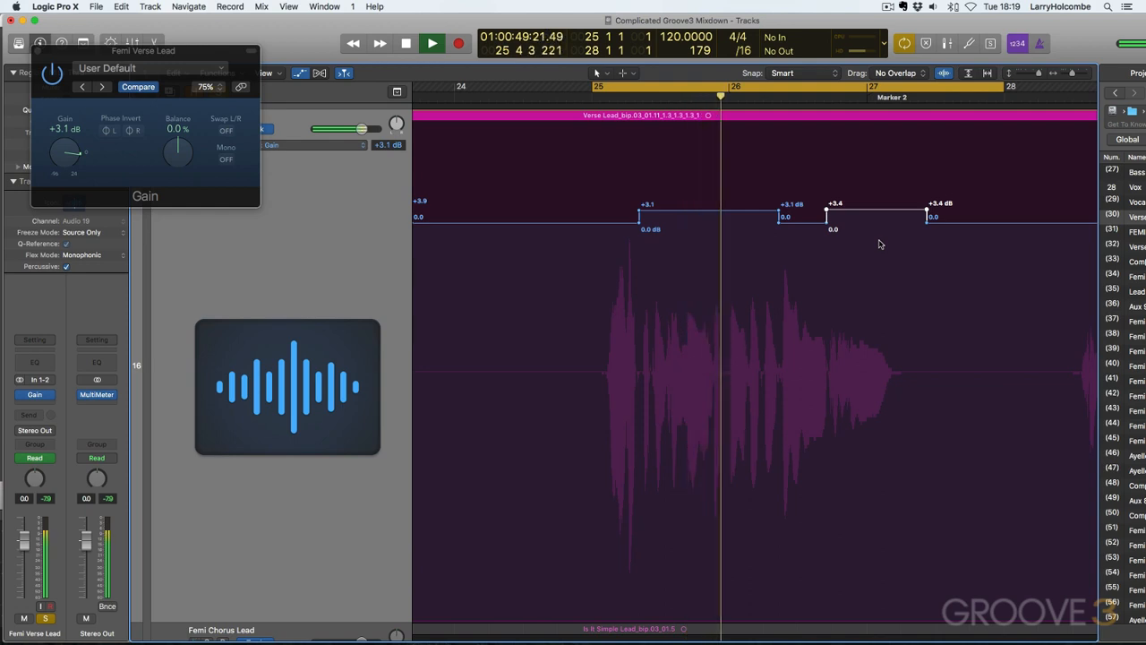
key("super+Left")
scroll(880, 242, "right", 2)
key("super+Left")
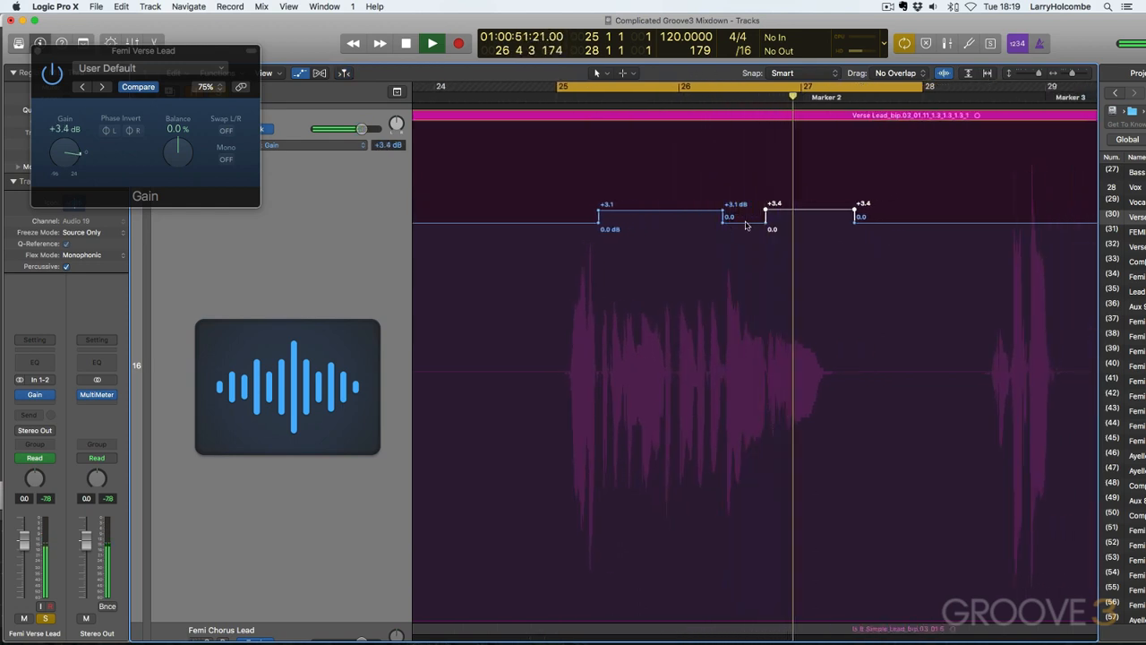
left_click_drag(745, 225, 744, 222)
Move the cycle range to bars 28–30 and play the verse lead from there.
key("super+Left")
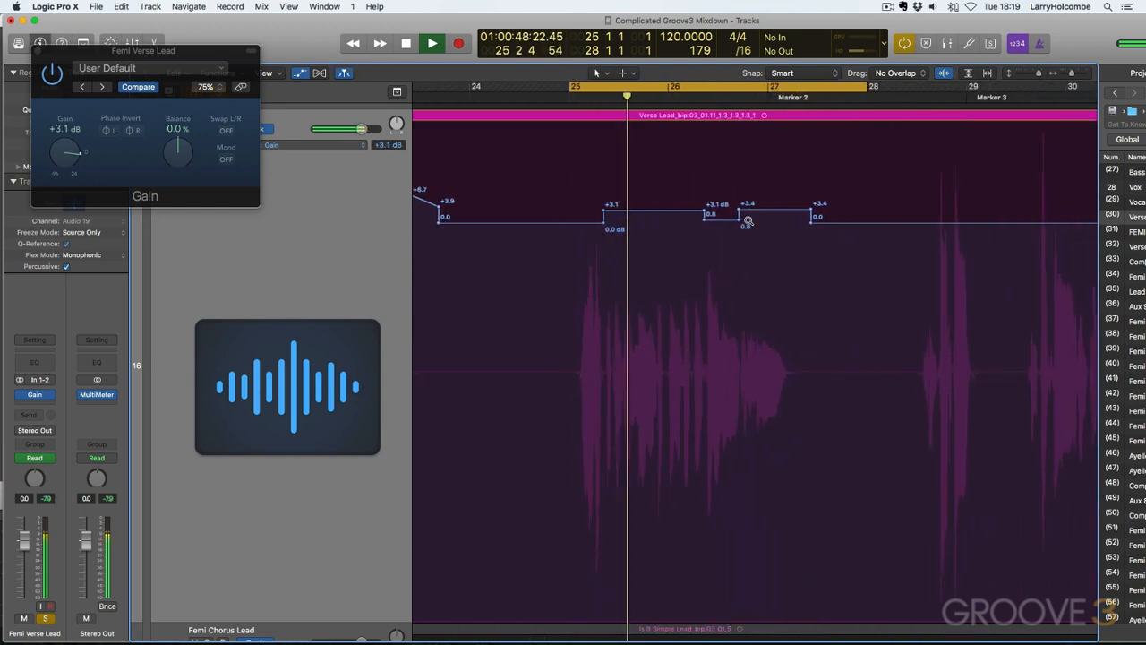
key("super+Left")
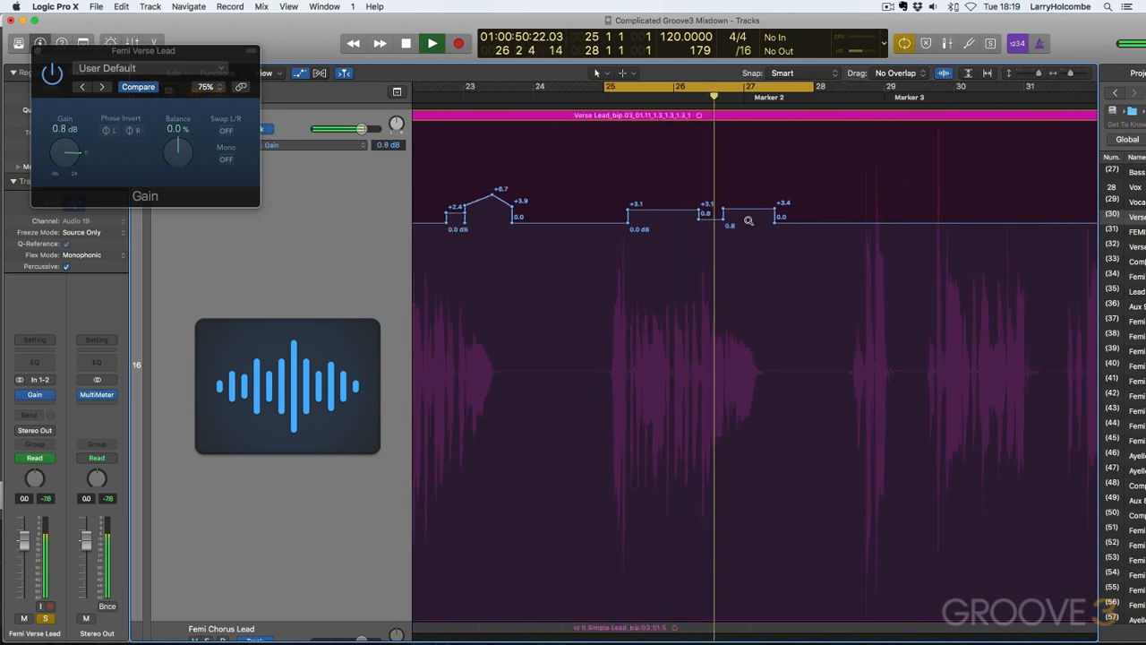
key("super+Left")
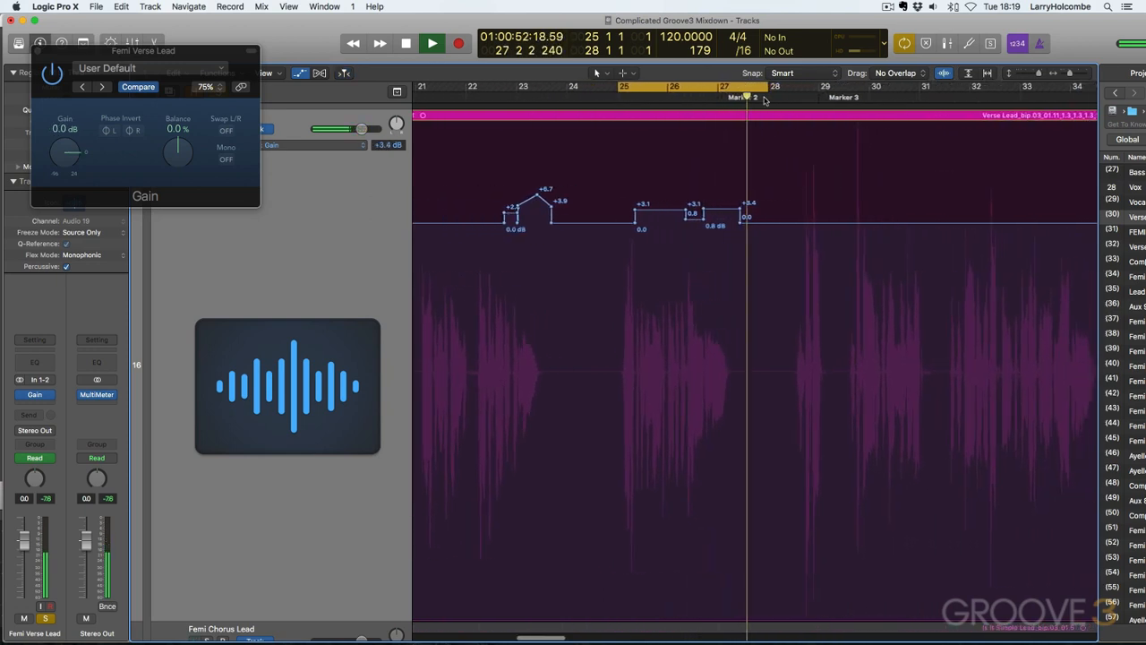
key("space")
left_click_drag(767, 88, 870, 147)
key("space")
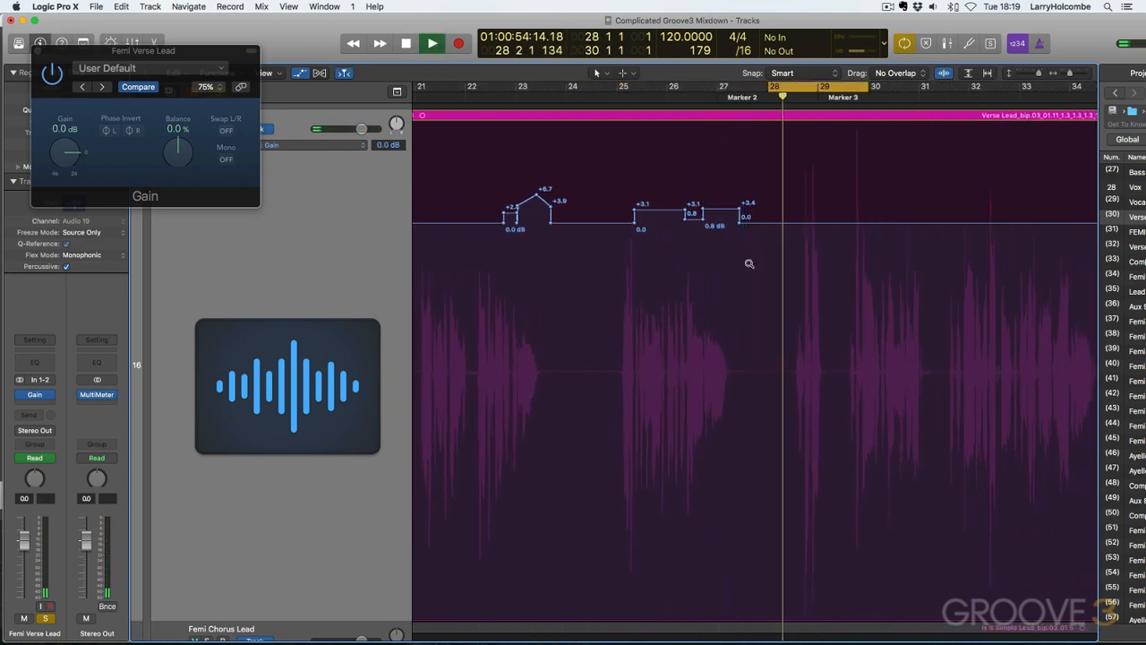
Stop playback and lower the Gain automation to −7.8 dB over the two loud words from 28 3 4 to just past bar 29.
left_click_drag(748, 262, 868, 313)
left_click_drag(735, 358, 887, 330)
key("space")
left_click_drag(735, 361, 899, 366)
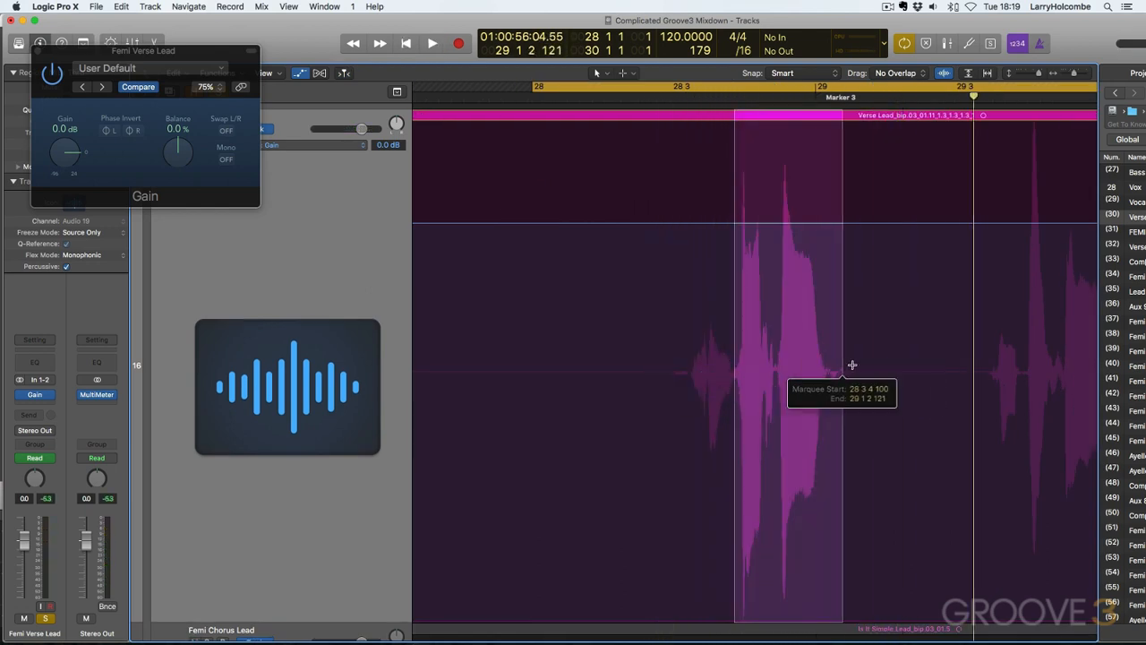
left_click(821, 226)
left_click_drag(821, 226, 821, 255)
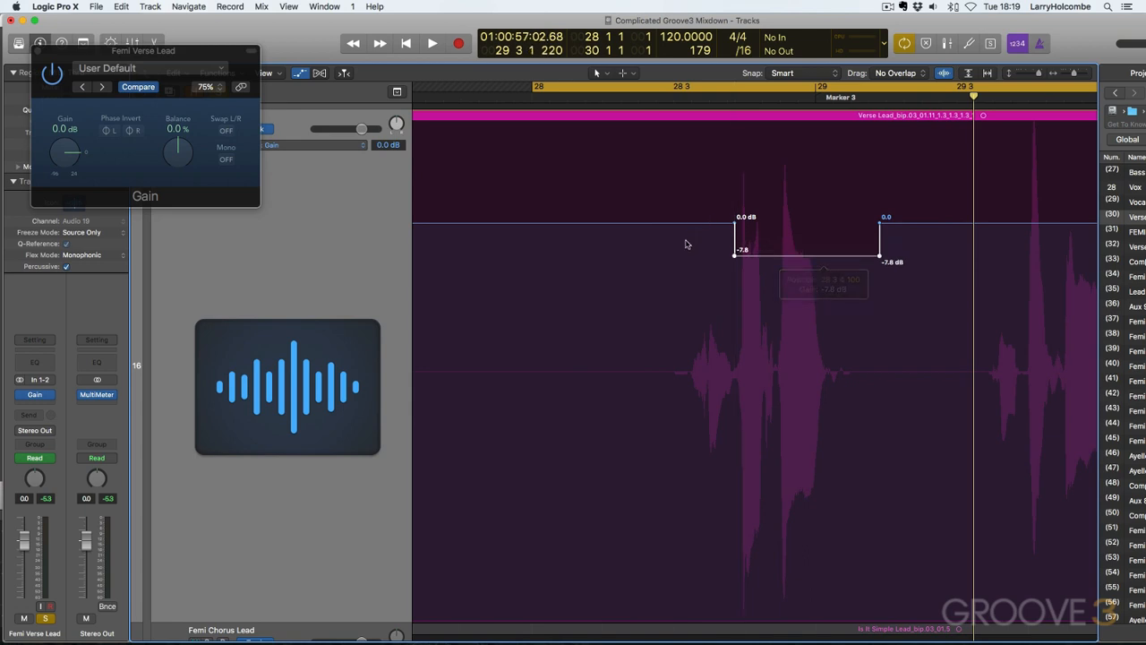
Boost the quiet pickup from 28 2 4 to 28 3 4 to +6.4 dB and deepen the following cut to −9.2 dB.
left_click_drag(664, 363, 733, 376)
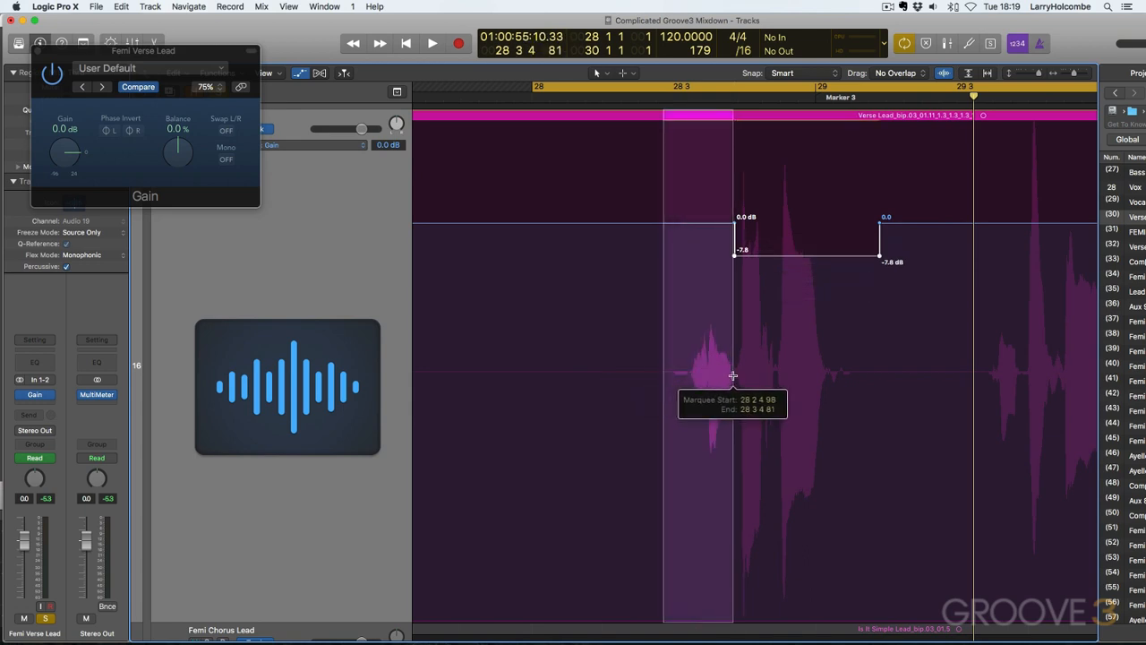
left_click(712, 224)
left_click_drag(713, 227, 719, 201)
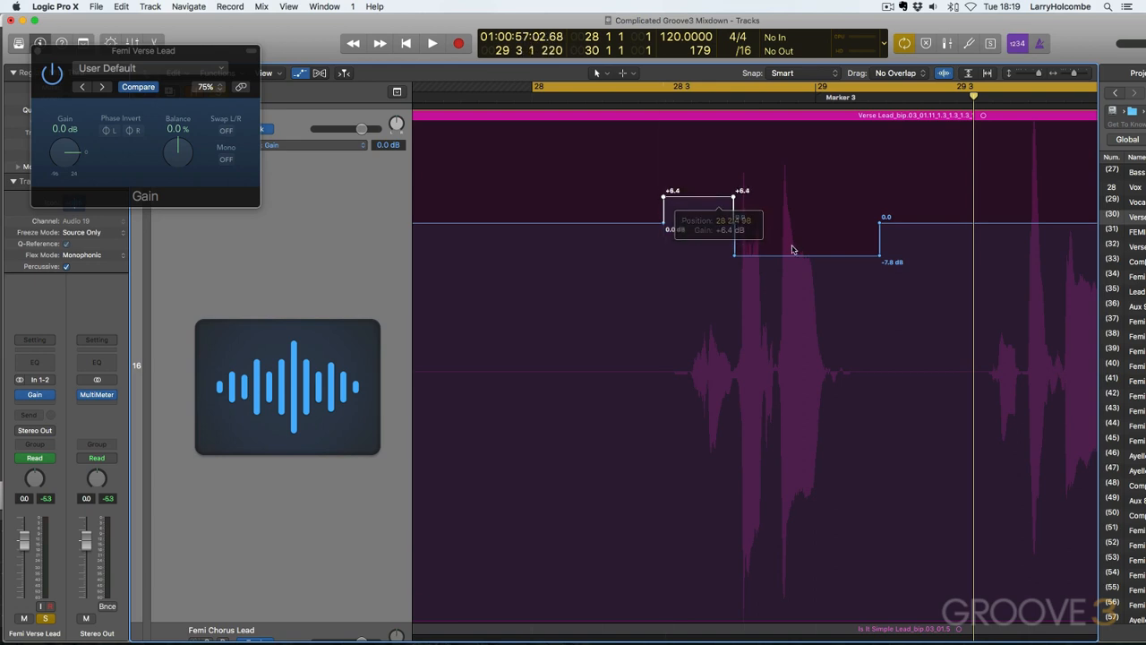
left_click_drag(793, 259, 794, 263)
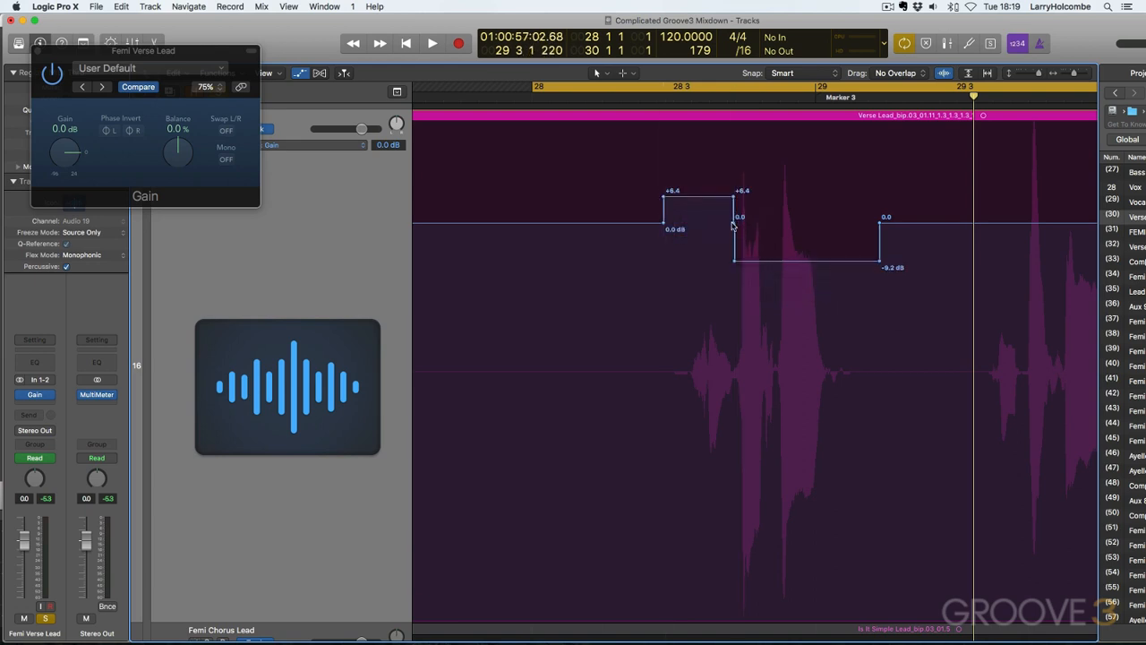
Play the cycle while adjusting the pickup's gain to +6.1 dB and the loud words' gain to −4.4 dB.
key("space")
left_click_drag(665, 203, 666, 195)
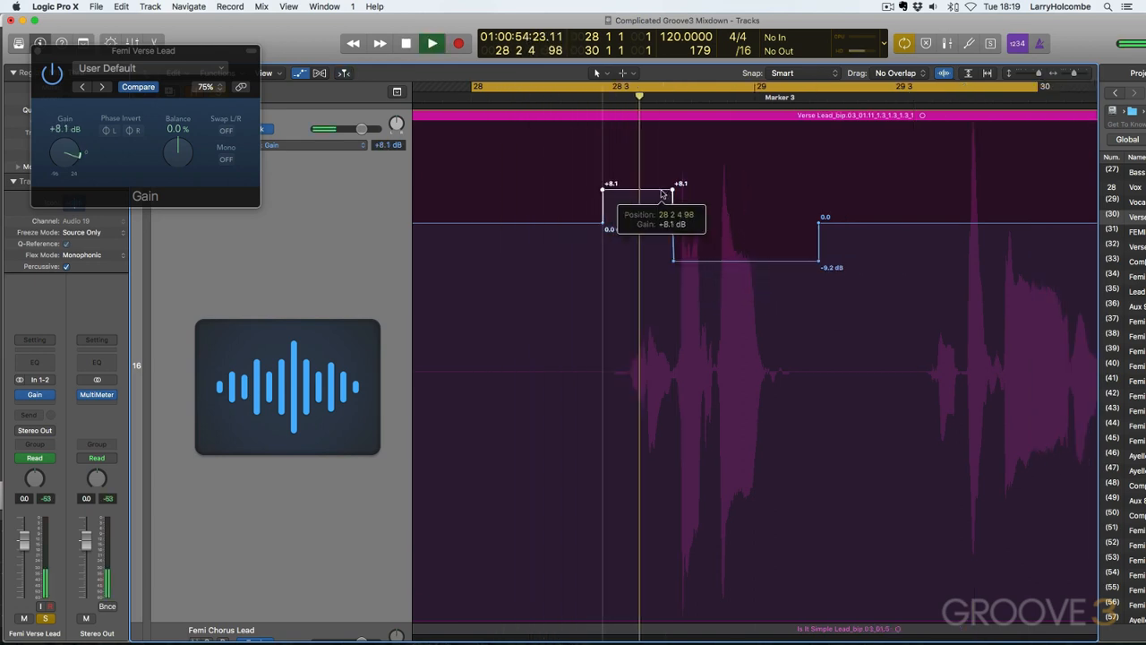
left_click_drag(725, 260, 726, 248)
mouse_move(679, 203)
left_mouse_down()
mouse_move(682, 226)
mouse_move(653, 213)
mouse_move(657, 201)
left_mouse_up()
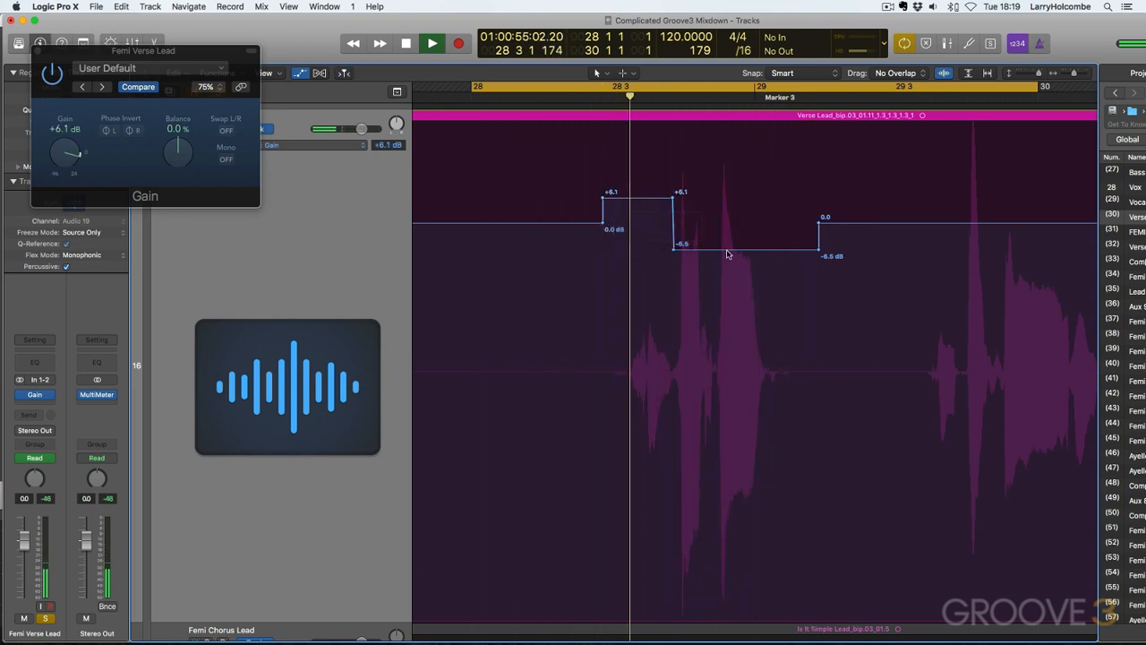
left_click_drag(729, 249, 729, 242)
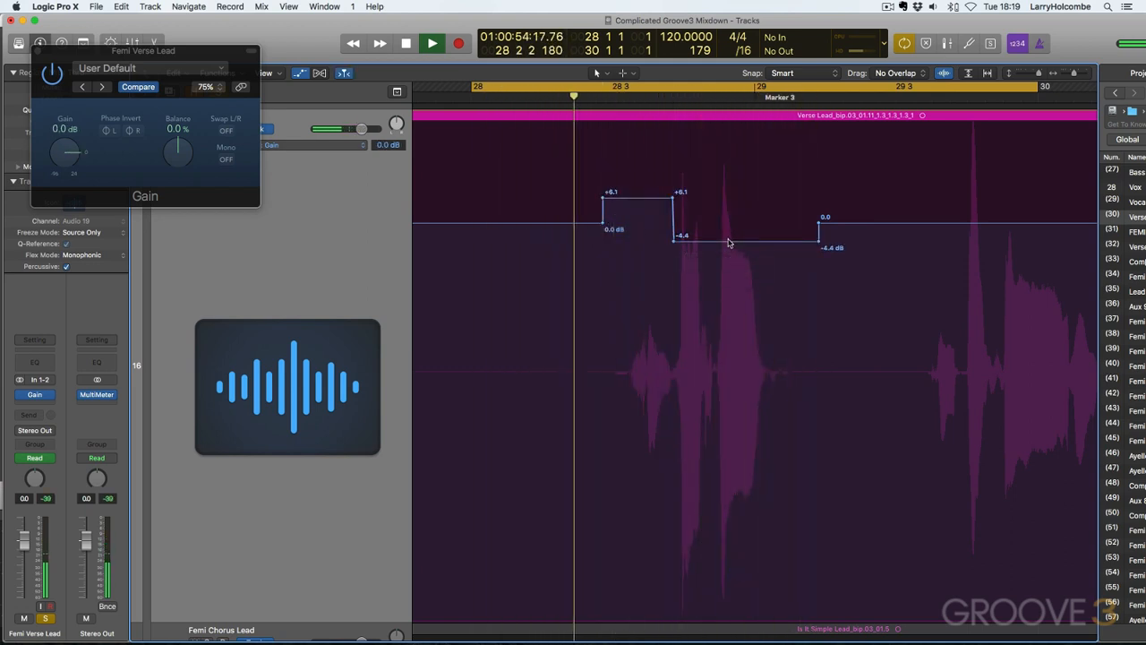
Reduce the pickup's boost before bar 29 to +5.0 dB and ease the cut on the loud words to −2.6 dB.
left_click_drag(627, 198, 768, 296)
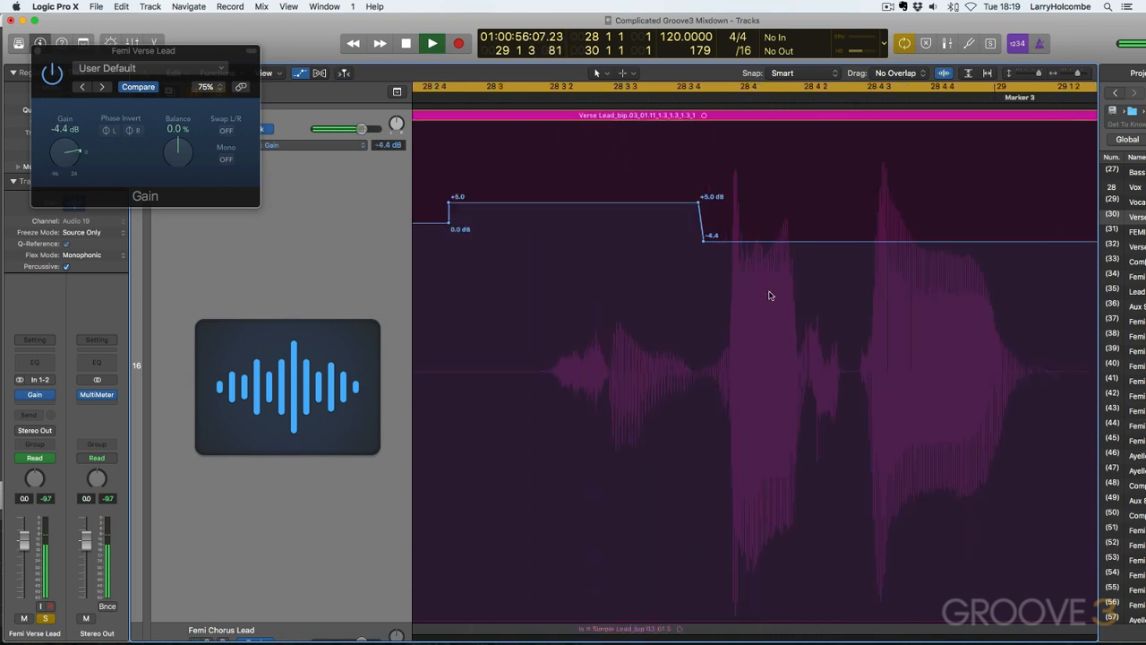
left_click_drag(705, 241, 764, 236)
key("ctrl+alt+Left")
key("ctrl+alt+Left")
key("ctrl+alt+Left")
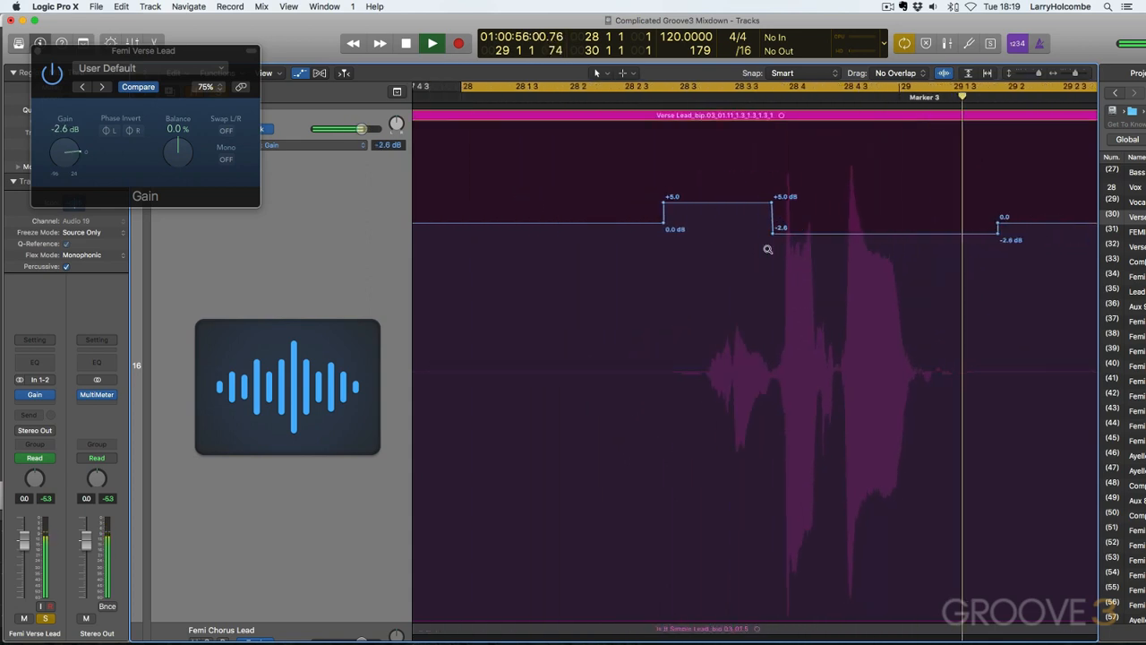
Replay the bars 28–30 cycle and reduce the quiet pickup's boost to +3.9 dB.
key("ctrl+alt+Left")
key("ctrl+alt+Left")
key("ctrl+alt+Left")
key("space")
key("space")
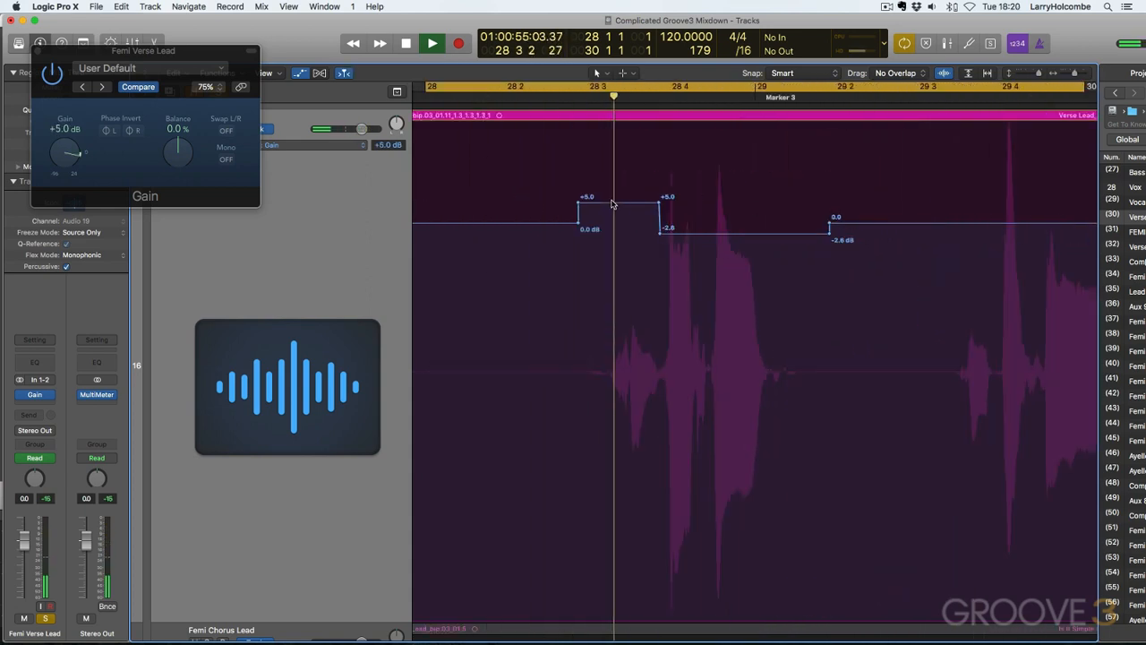
left_click_drag(611, 204, 614, 208)
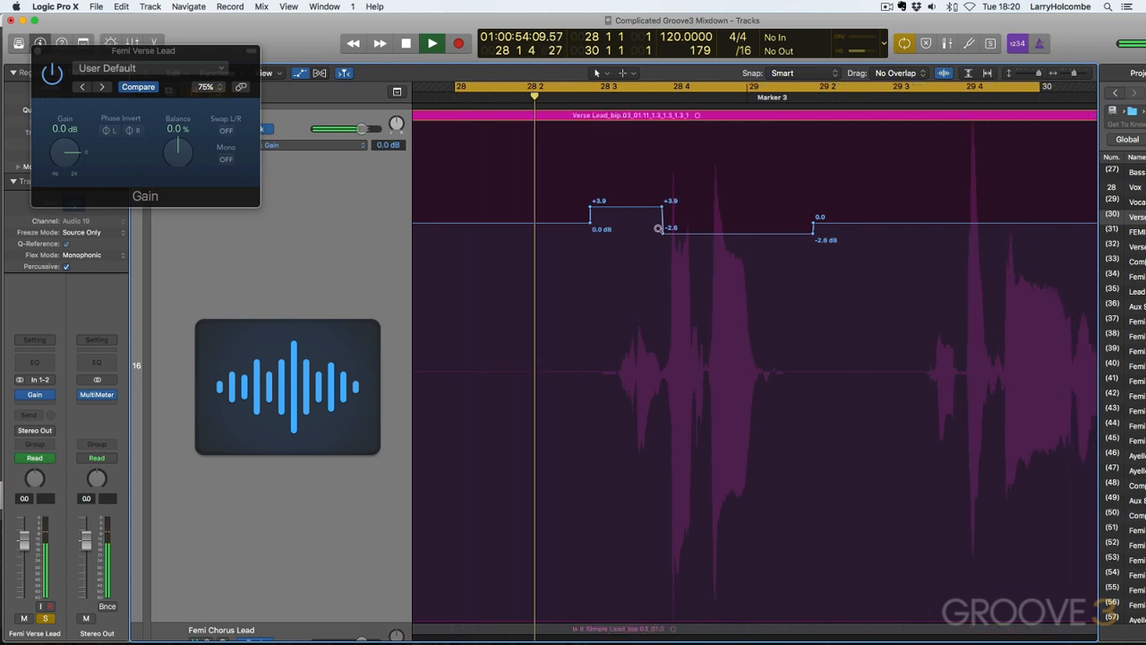
Stop playback, move the cycle range to the next vocal phrase from 29 2 to 31 3, and play it.
scroll(658, 228, "left", 6)
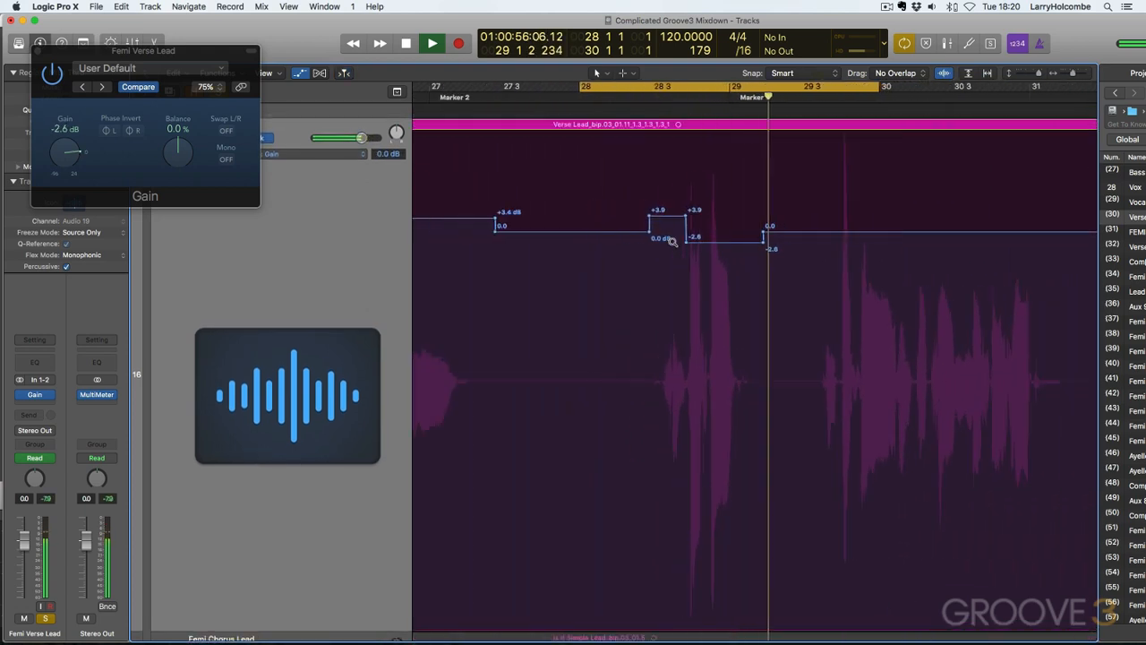
key("ctrl+alt+Left")
key("ctrl+alt+Left")
key("ctrl+alt+Left")
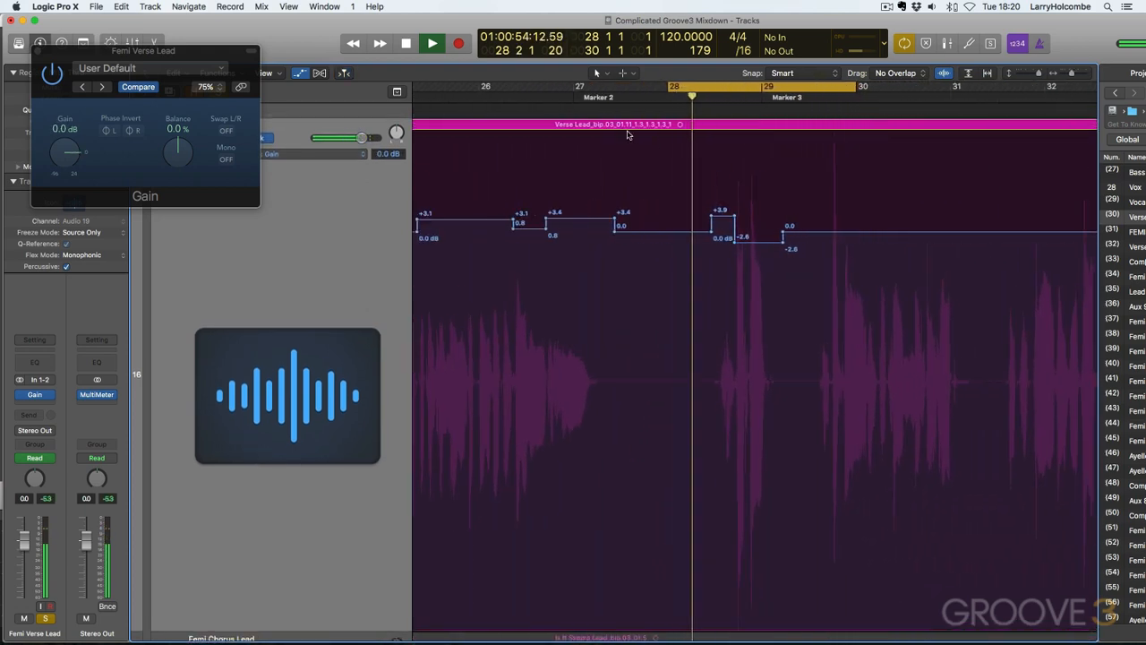
scroll(847, 132, "right", 2)
key("space")
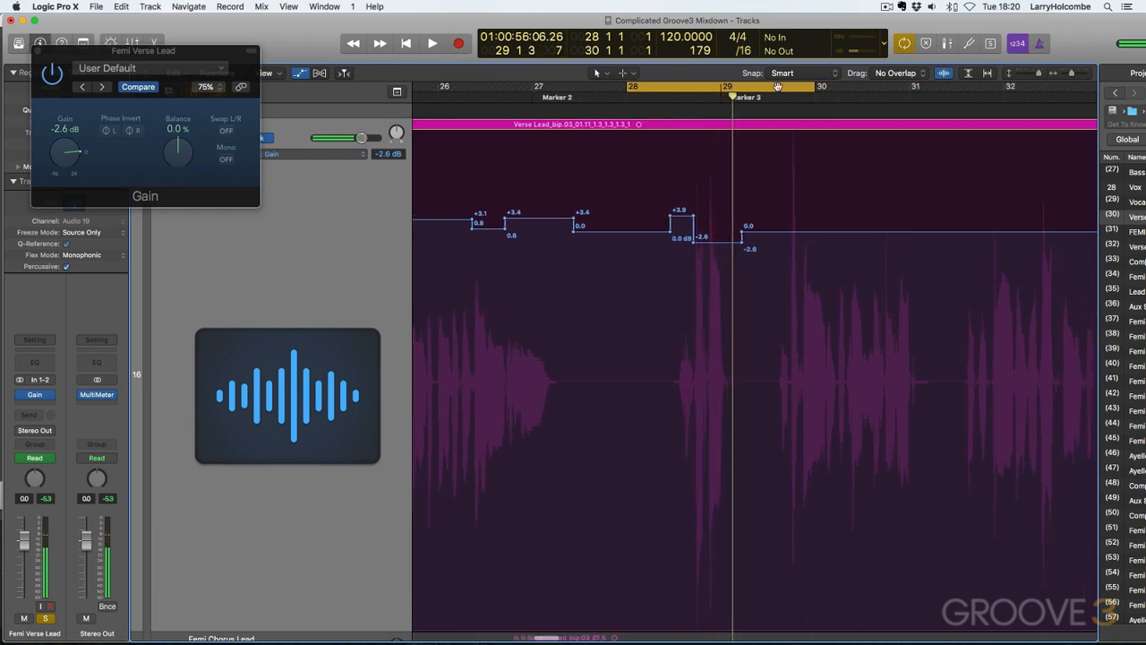
left_click_drag(749, 87, 966, 113)
key("space")
Raise the Gain automation to +6.8 dB over the quiet pickup that starts the phrase just after 29 3.
left_click_drag(706, 302, 913, 394)
left_click_drag(648, 370, 694, 371)
left_click(671, 223)
left_click_drag(670, 223, 670, 195)
Lower the Gain automation to −6.7 dB over the loud transient right after the pickup and play the phrase.
left_click_drag(690, 242, 737, 256)
left_click(717, 224)
key("space")
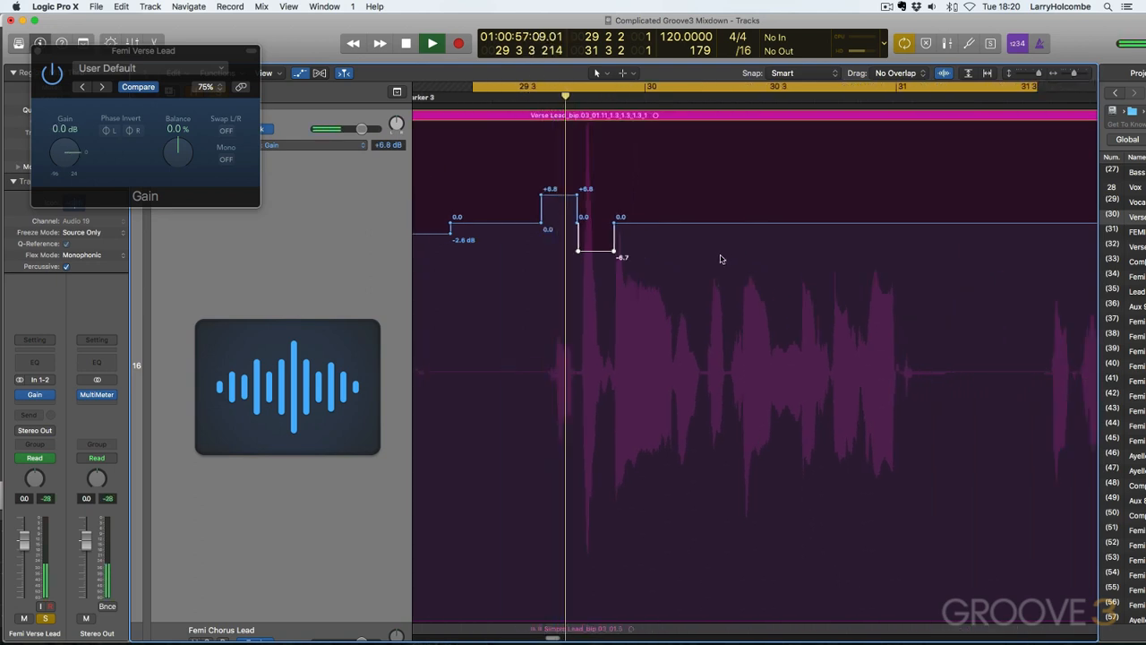
Ease the cut on the loud transient before bar 30 to −3.8 dB while replaying the phrase.
left_click_drag(600, 251, 598, 244)
key("space")
key("space")
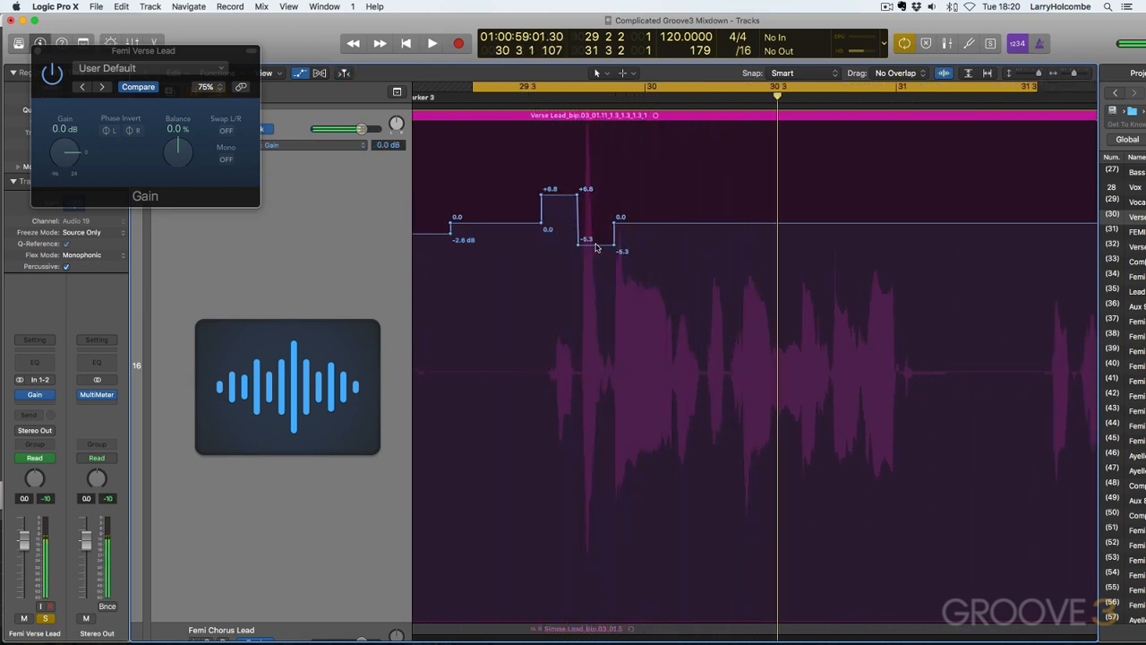
left_click_drag(595, 247, 596, 243)
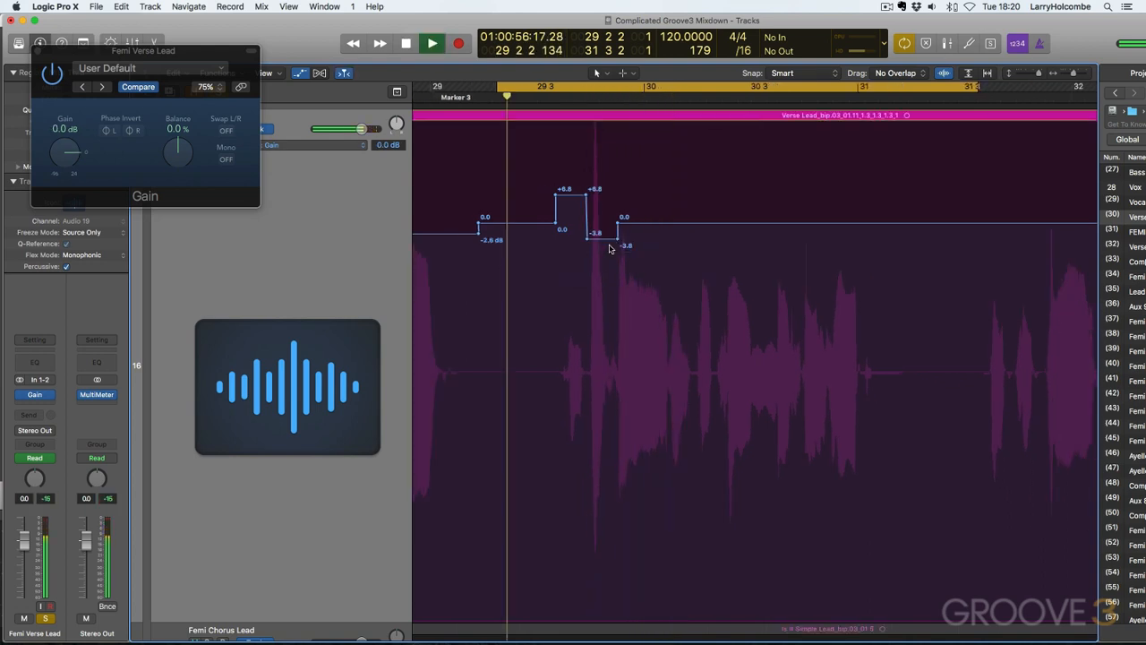
Ease the Gain cut on the transient before bar 30 to −1.6 dB and move the cycle range to 29 3 4–32 1 1.
left_click_drag(600, 238, 597, 233)
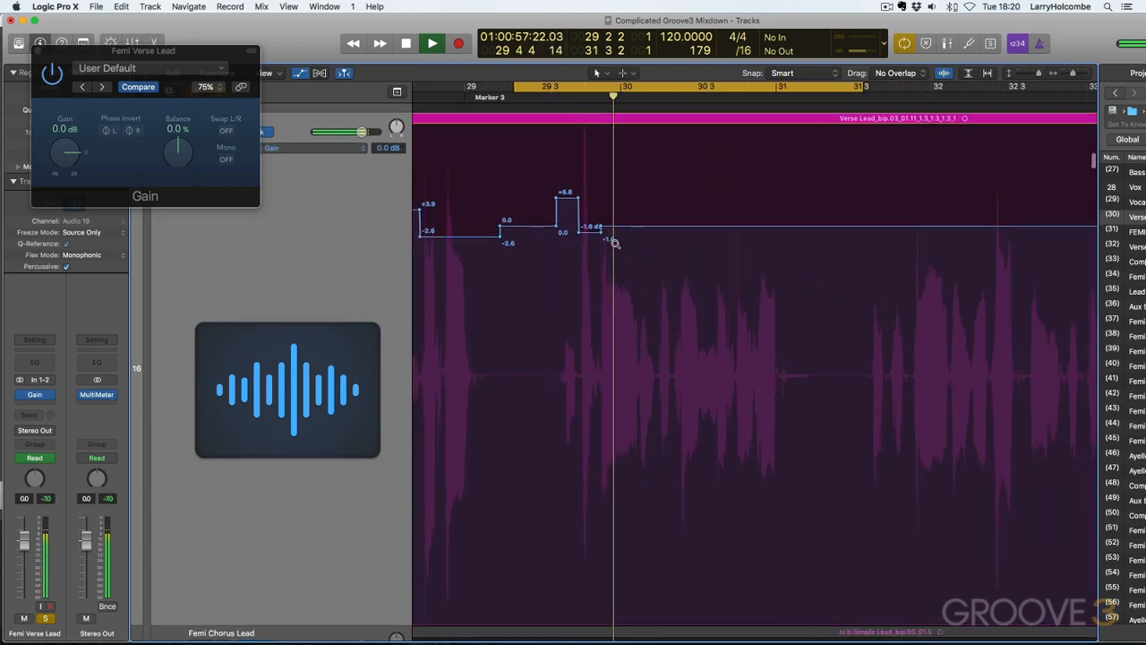
left_click_drag(610, 86, 659, 86)
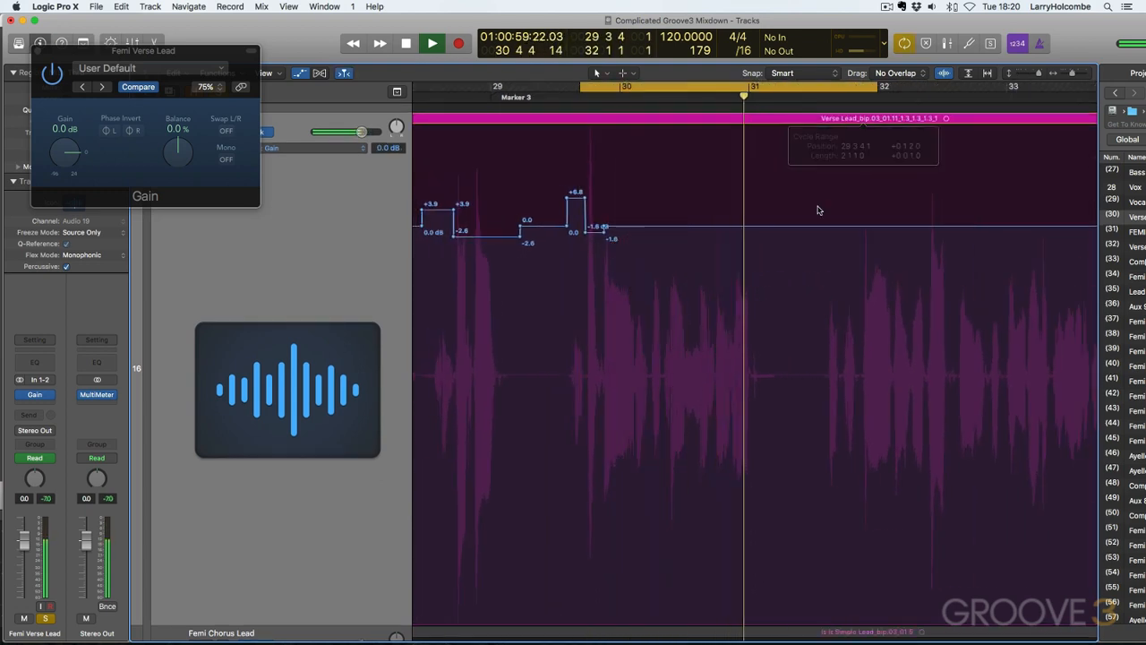
Raise the Gain automation to +2.8 dB over the quieter words shortly after bar 30.
left_click_drag(555, 263, 843, 405)
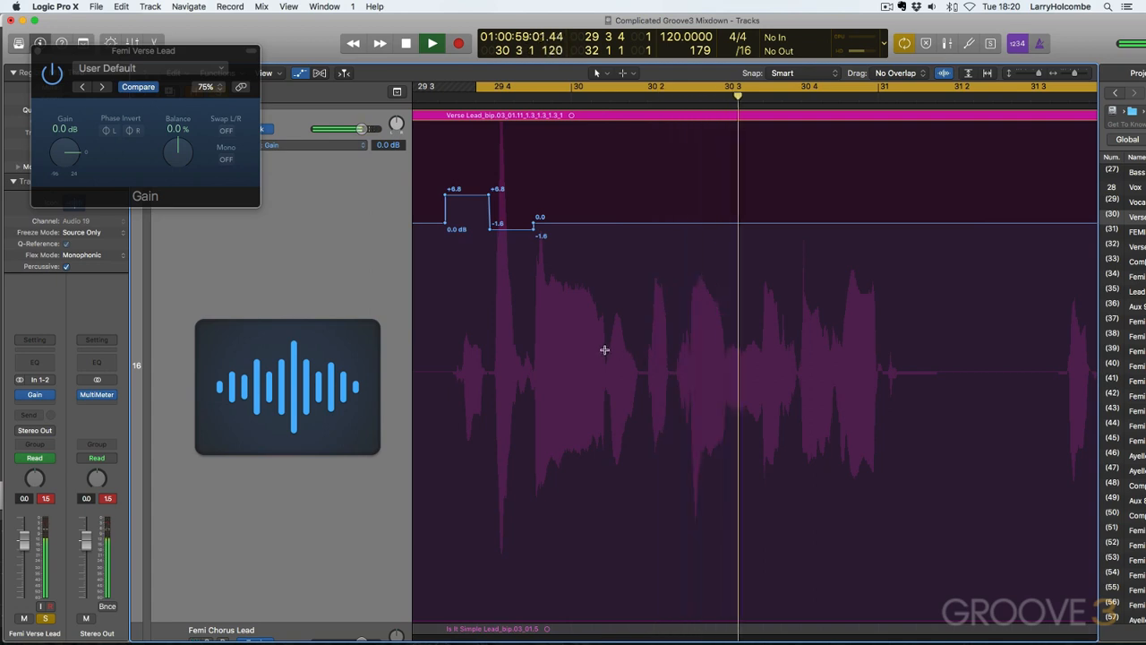
left_click_drag(603, 350, 672, 286)
left_click(648, 224)
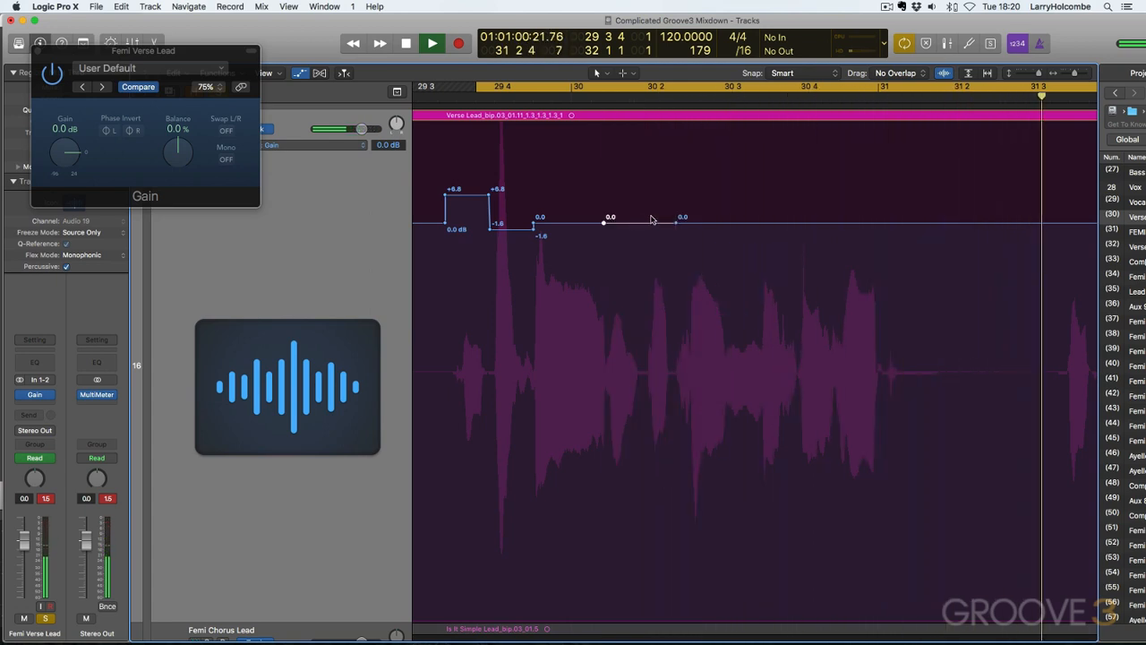
left_click_drag(653, 221, 653, 212)
left_click(680, 312, "ctrl+alt")
left_click(570, 254, "ctrl+alt")
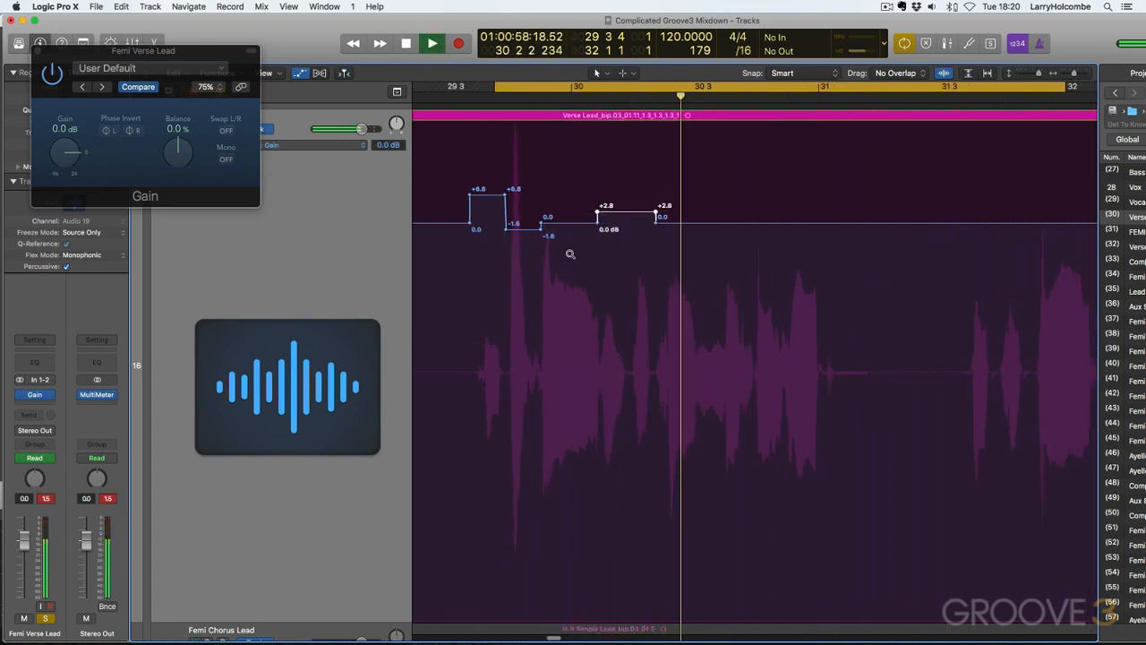
Move the cycle start back to 29 1 4, replay the phrase, and ease the boost after bar 30 to +1.7 dB.
key("space")
left_click_drag(495, 87, 837, 152)
key("space")
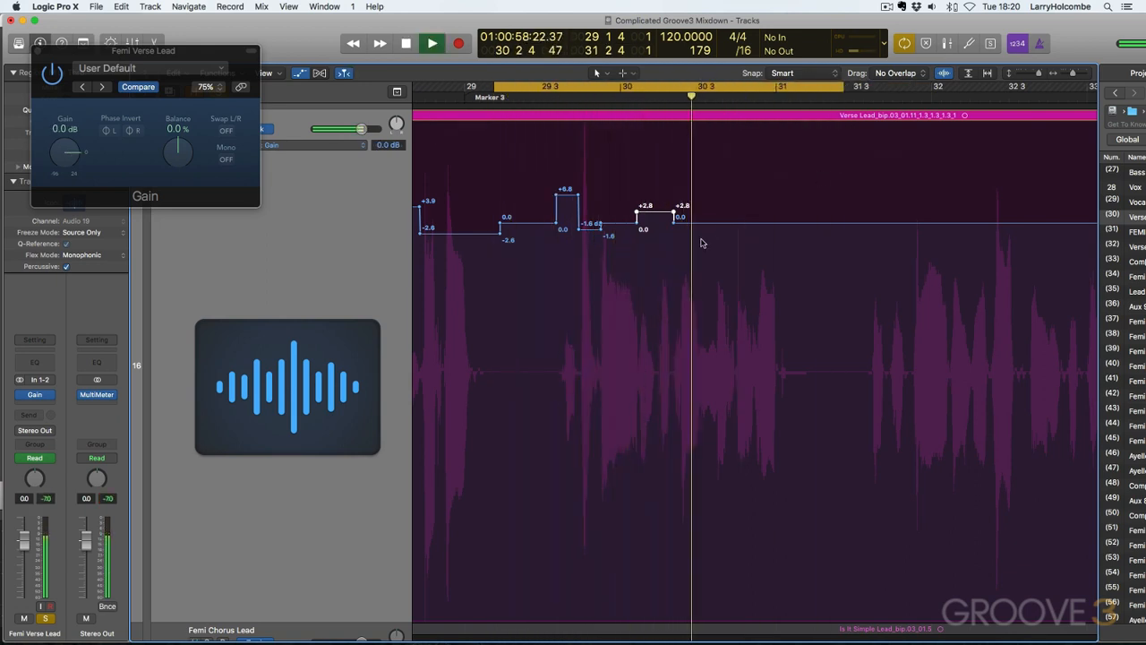
left_click_drag(652, 212, 652, 216)
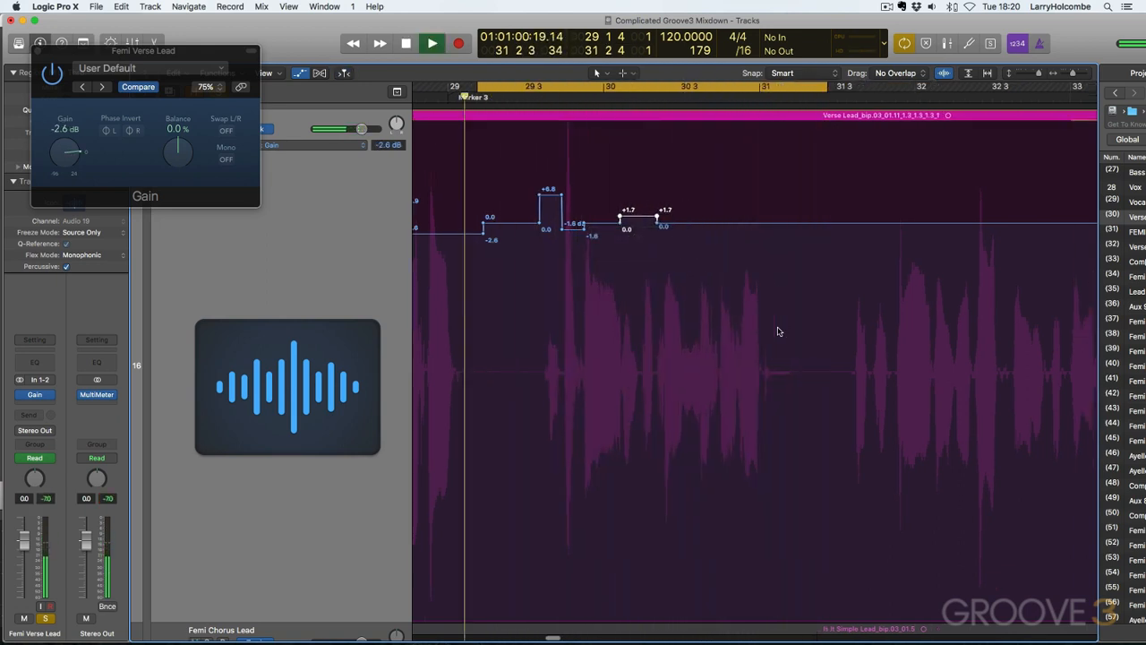
Set the cycle range over the remaining verse phrases, from bar 31 to just before bar 39.
scroll(745, 230, "down", 5)
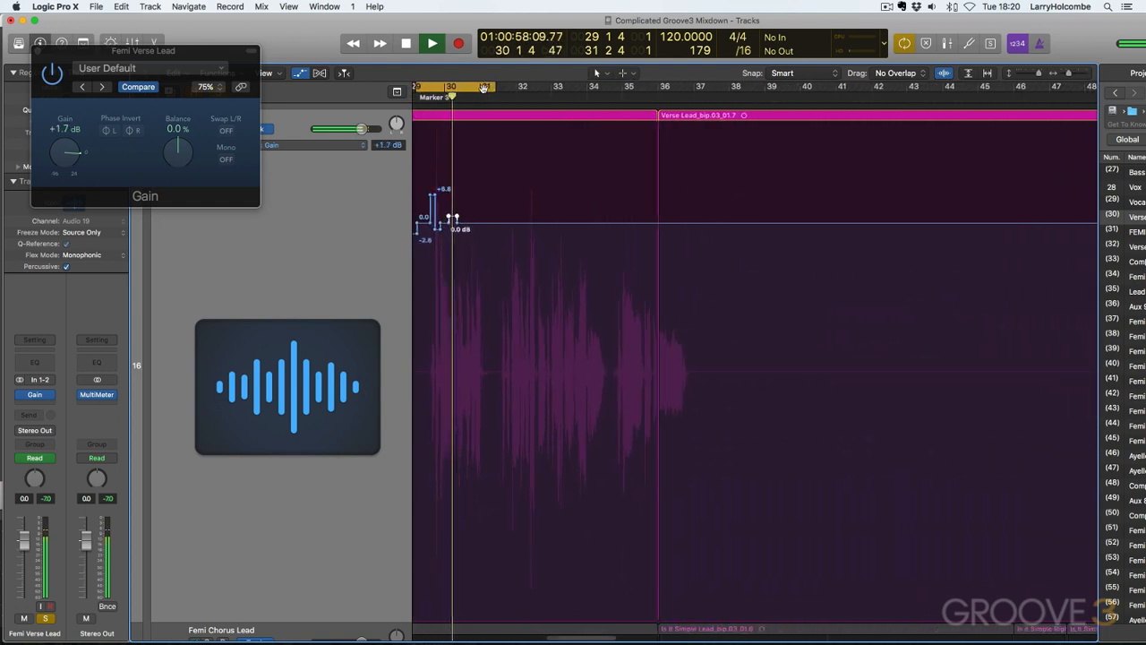
left_click(487, 87)
left_click_drag(486, 87, 766, 87)
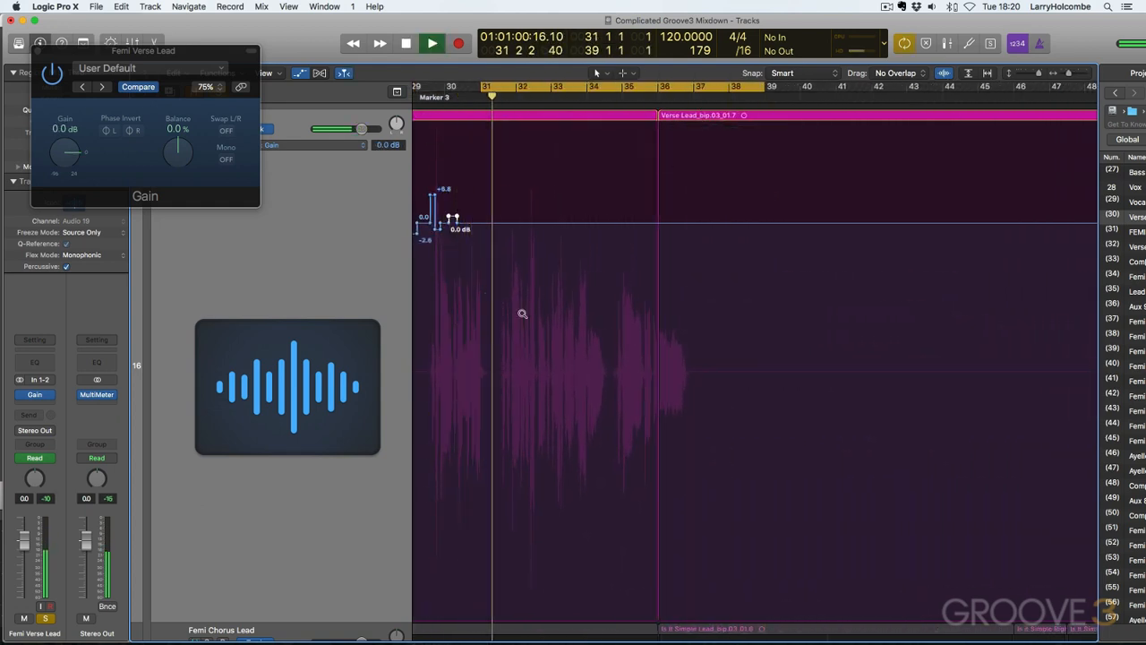
Raise the Gain automation to +3.9 dB over the quiet pickup from 31 3 1 to 31 4 2 and replay it.
scroll(522, 313, "up", 5)
left_click_drag(495, 365, 550, 387)
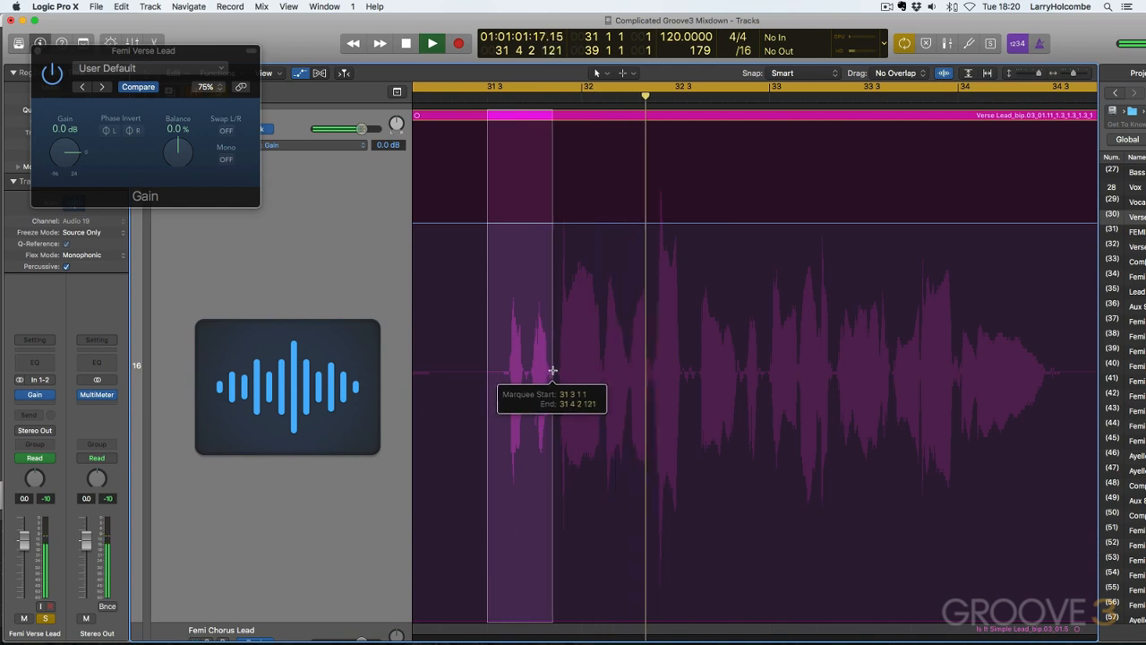
left_click(532, 223)
mouse_move(532, 224)
left_mouse_down()
mouse_move(530, 190)
mouse_move(524, 207)
left_mouse_up()
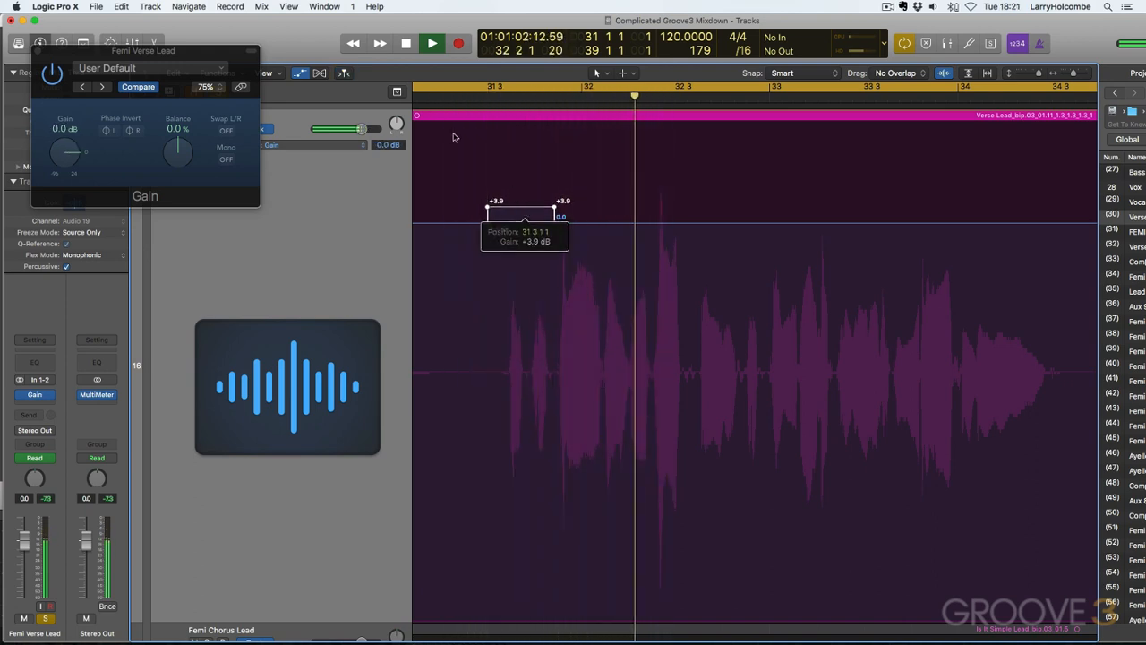
left_click(442, 95)
scroll(530, 187, "down", 3)
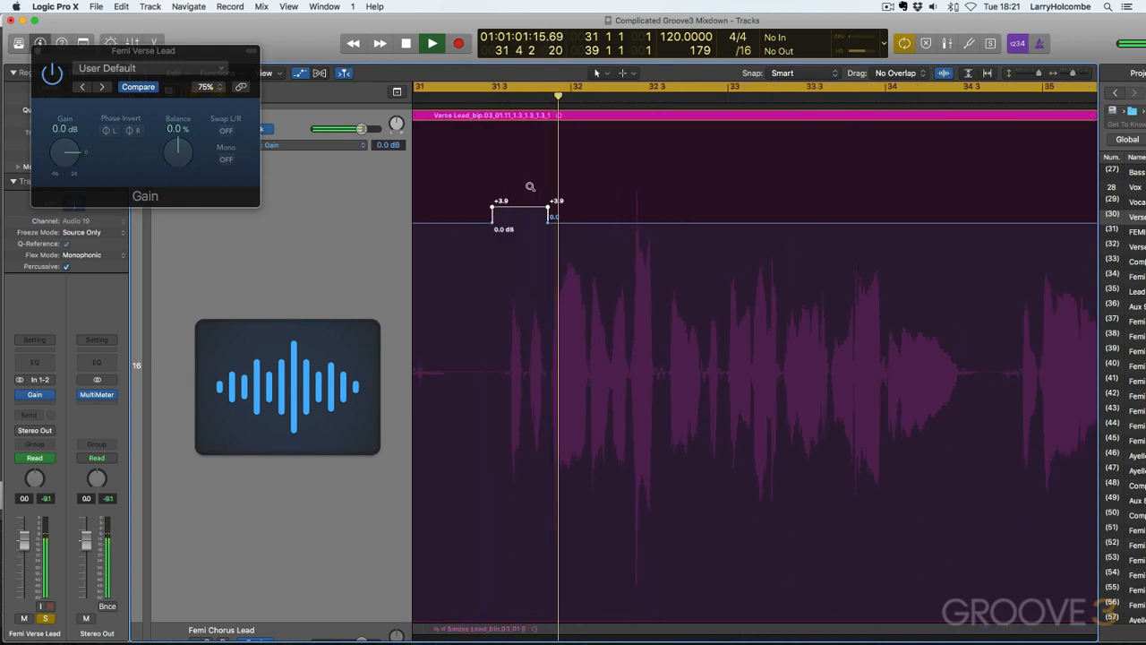
Raise the Gain automation to +5.5 dB over the quieter words from 32 3 2 to about 33 2.
scroll(607, 240, "right", 1)
left_click_drag(593, 248, 797, 426)
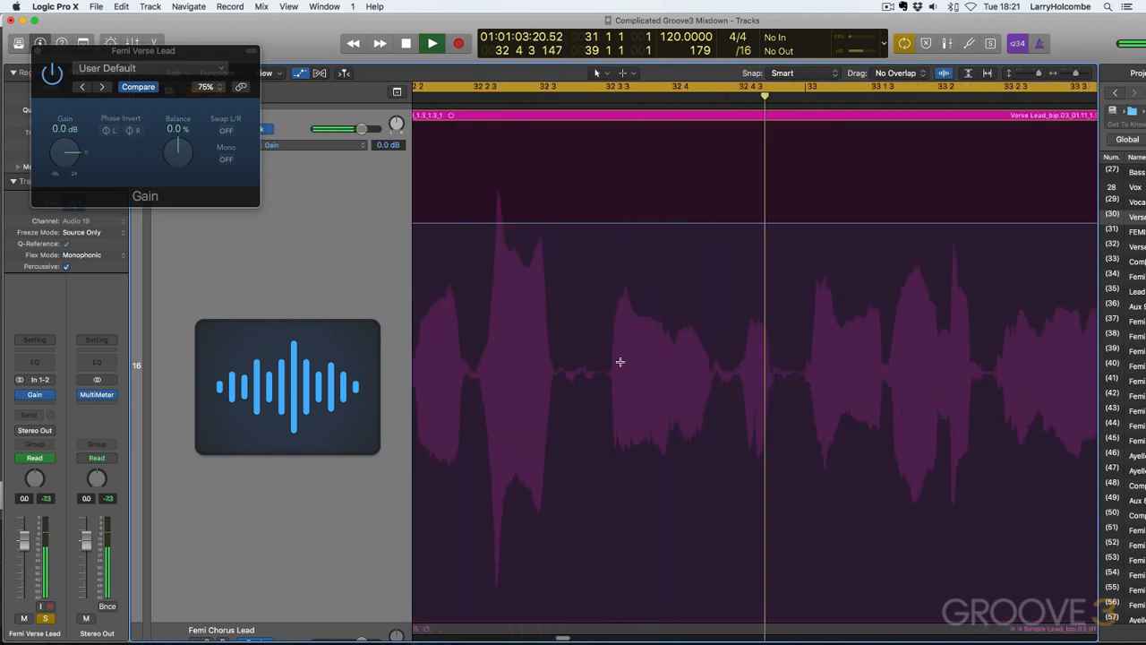
left_click_drag(593, 372, 985, 387)
left_click_drag(823, 223, 830, 210)
left_click(831, 212, "ctrl+alt")
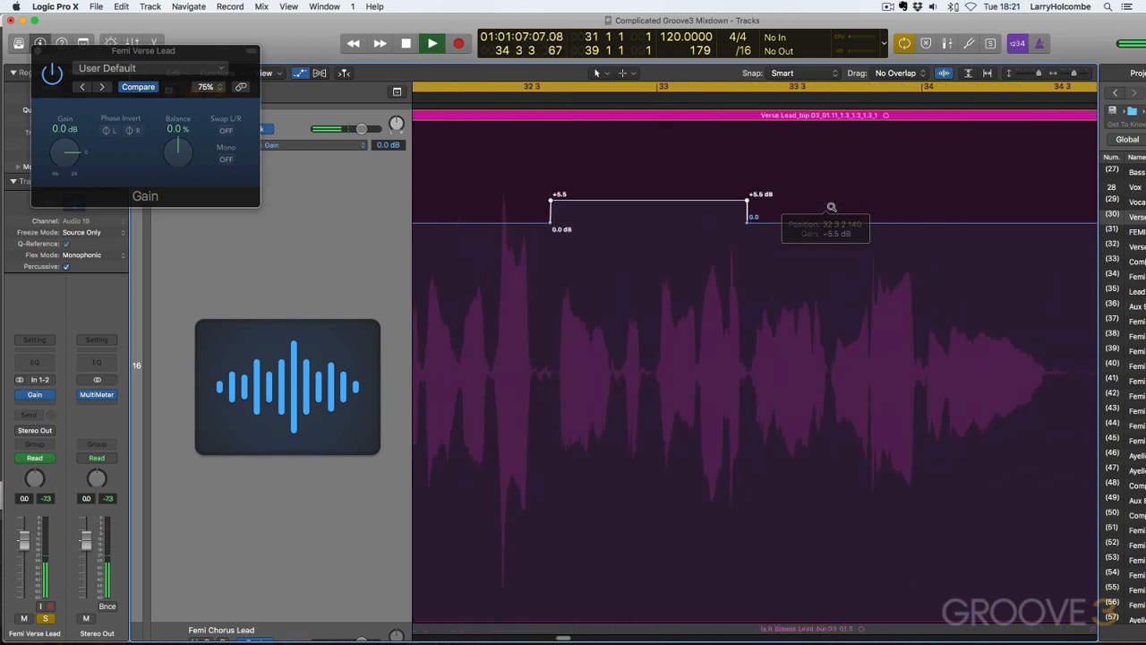
Set the cycle range from bar 32 to about 34 3 and ease the boost before bar 33 3 to +3.3 dB.
left_click(548, 85)
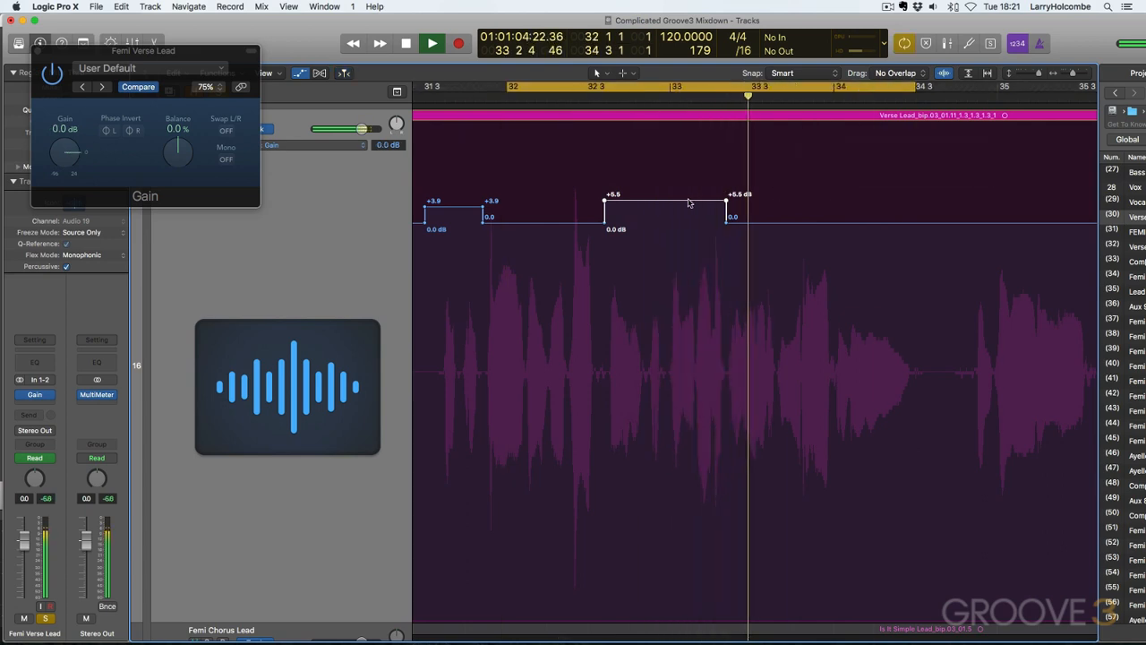
left_click_drag(690, 201, 665, 216)
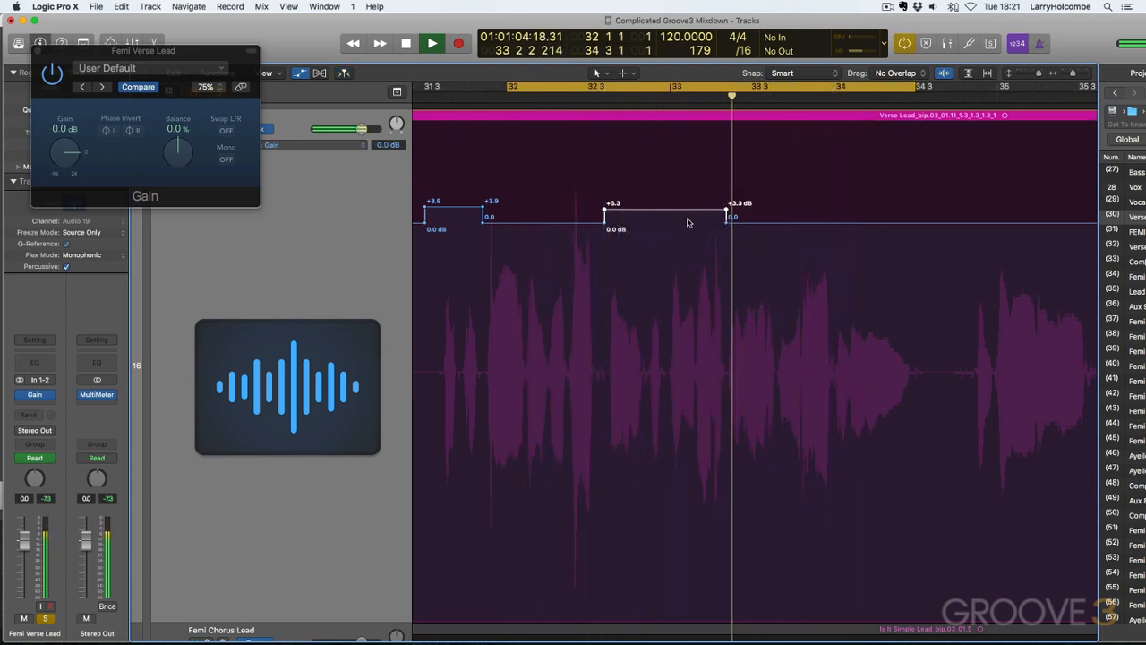
Raise the Gain automation to +1.8 dB over the rest of the phrase and ease the preceding boost to +2.5 dB.
left_click_drag(727, 341, 956, 376)
left_click_drag(840, 225, 857, 219)
left_click_drag(683, 221, 683, 227)
Boost the phrase's closing word from bar 34 and settle its Gain automation at +3.5 dB.
left_click_drag(804, 351, 898, 360)
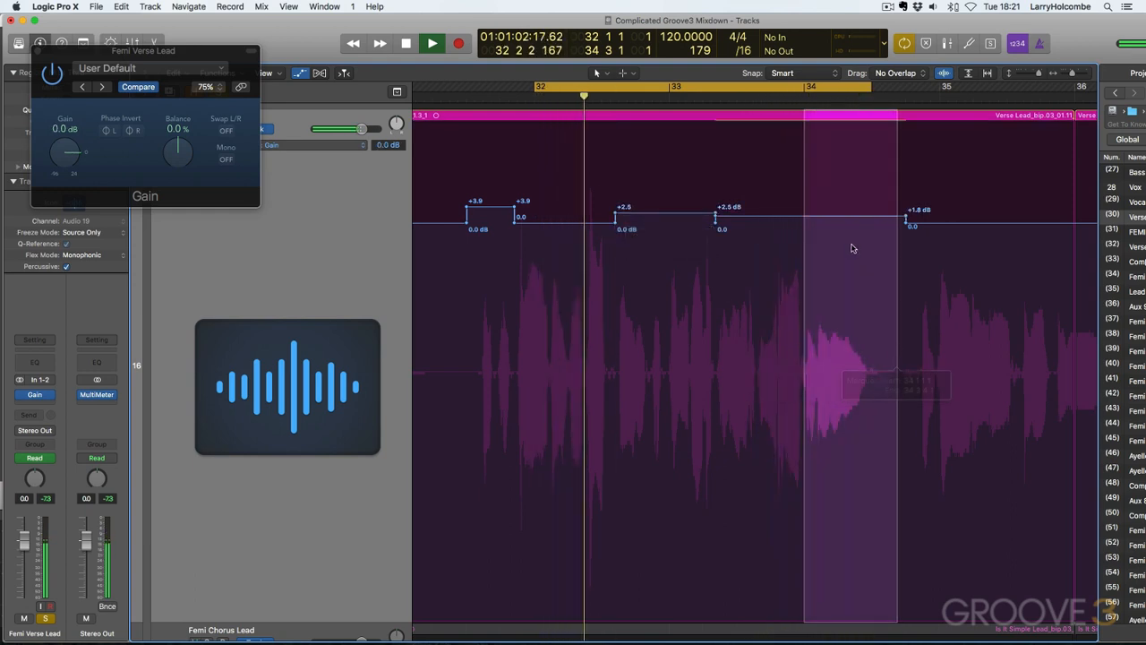
left_click_drag(850, 217, 865, 209)
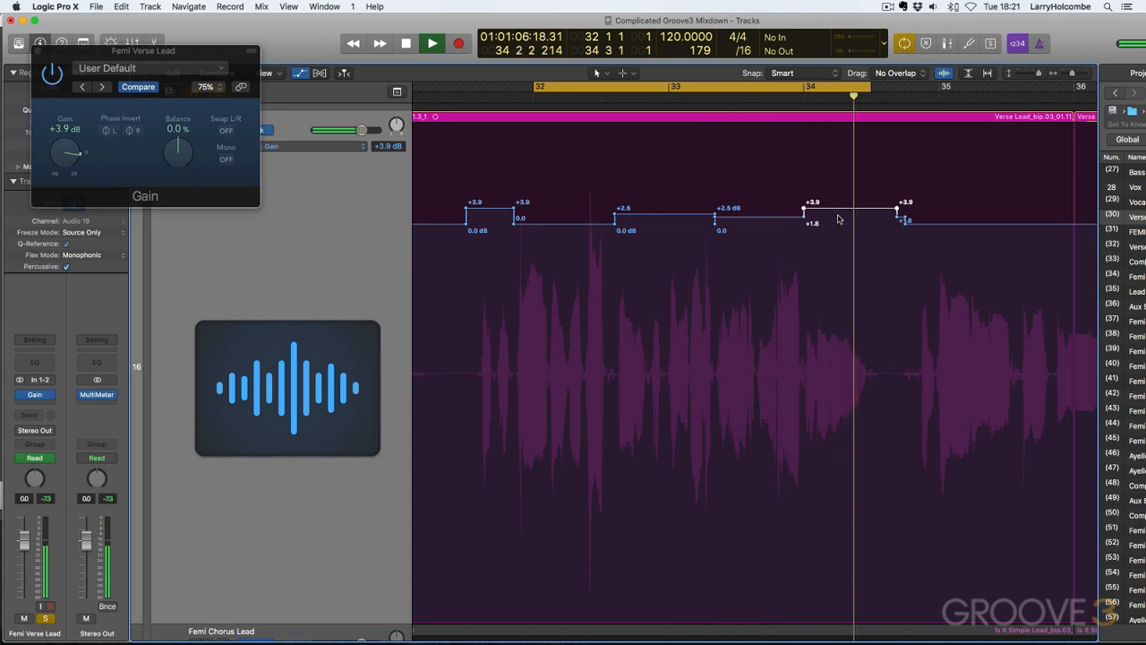
left_click_drag(840, 210, 841, 213)
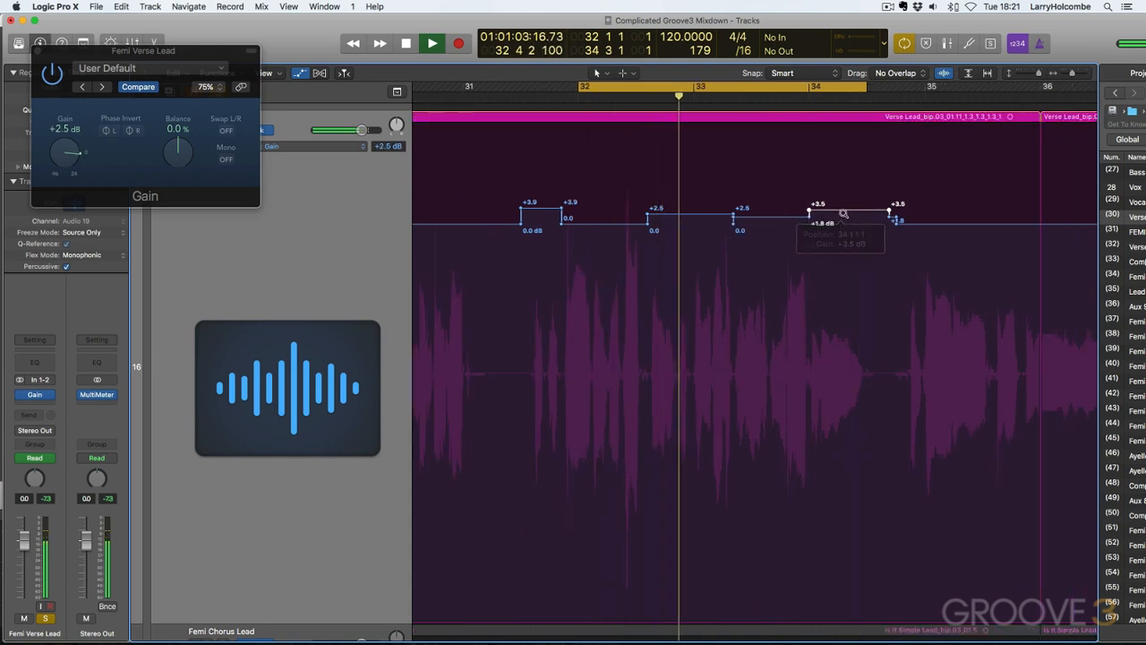
Move the cycle range to the last phrase, from bar 34 to bar 38, and play it.
key("super+Left")
key("super+Left")
key("super+Left")
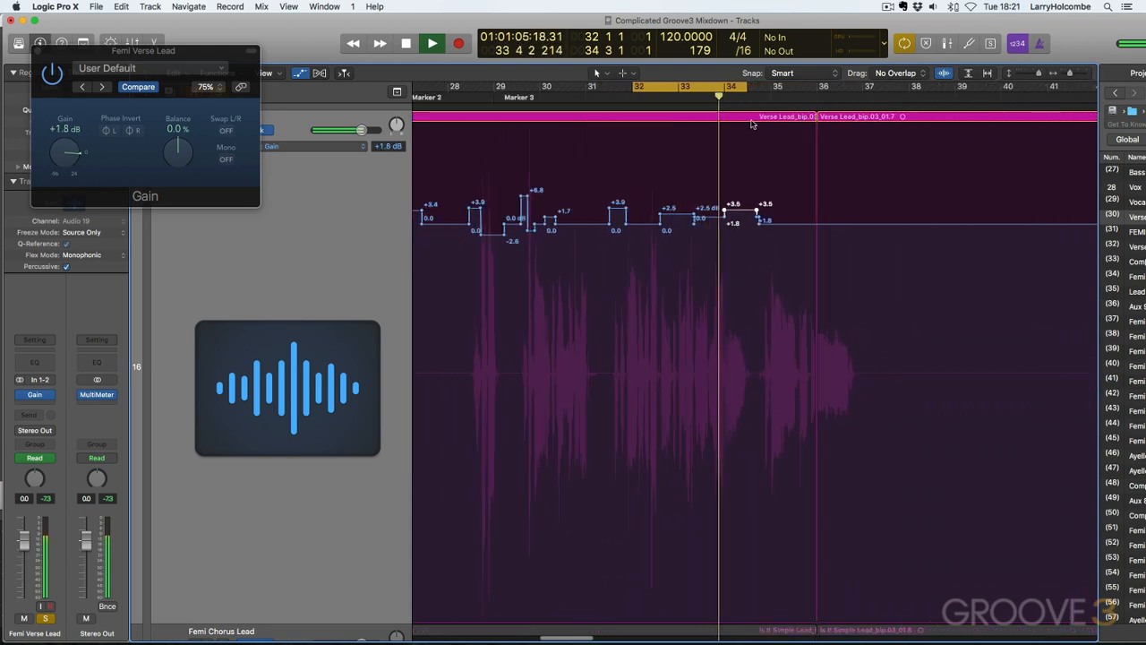
left_click_drag(765, 89, 898, 97)
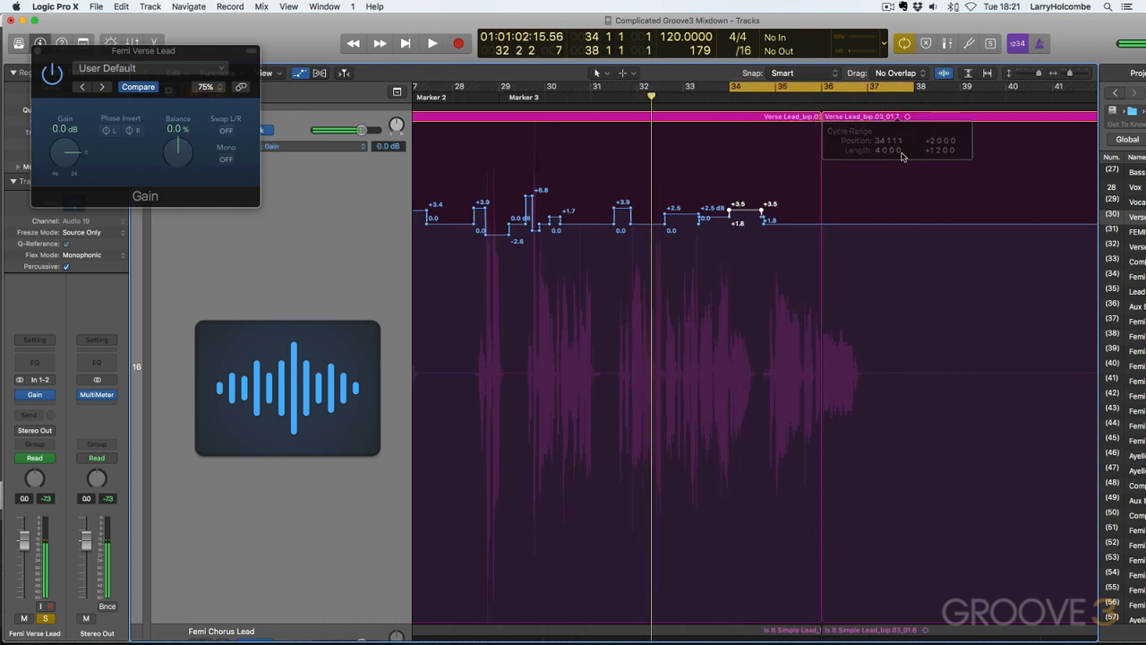
key("Return")
Boost the last phrase from just before bar 35 to bar 37, settling the Gain automation at +3.8 dB.
left_click_drag(733, 299, 904, 344)
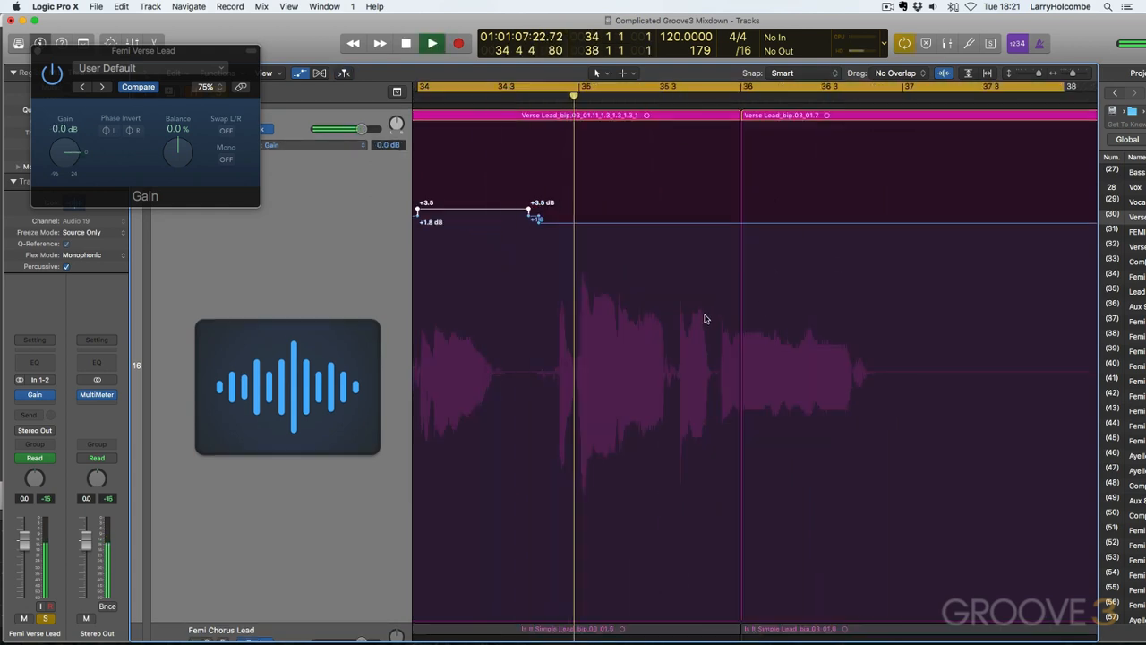
left_click_drag(538, 348, 918, 397)
left_click_drag(799, 225, 767, 209)
left_click(503, 100)
key("ctrl+alt+Left")
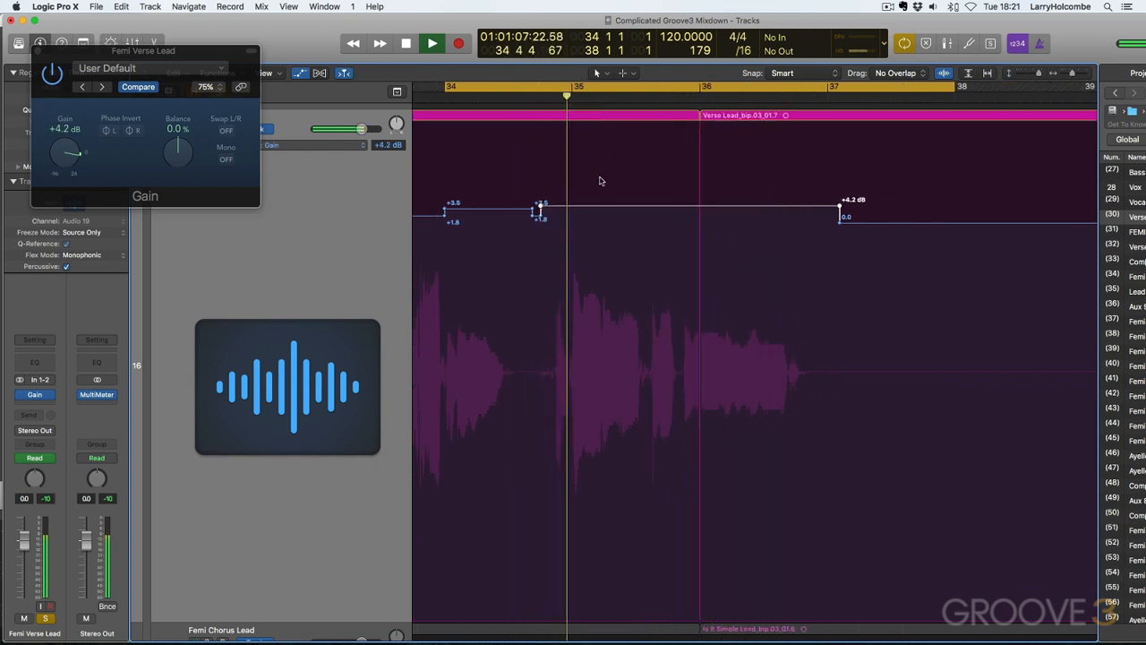
left_click_drag(641, 207, 641, 209)
Set the cycle range over the whole verse section from 20 1 1 to 38 3 1 and play it.
key("ctrl+alt+Left")
key("ctrl+alt+Left")
key("ctrl+alt+Left")
key("ctrl+alt+Left")
key("ctrl+alt+Left")
key("ctrl+alt+Left")
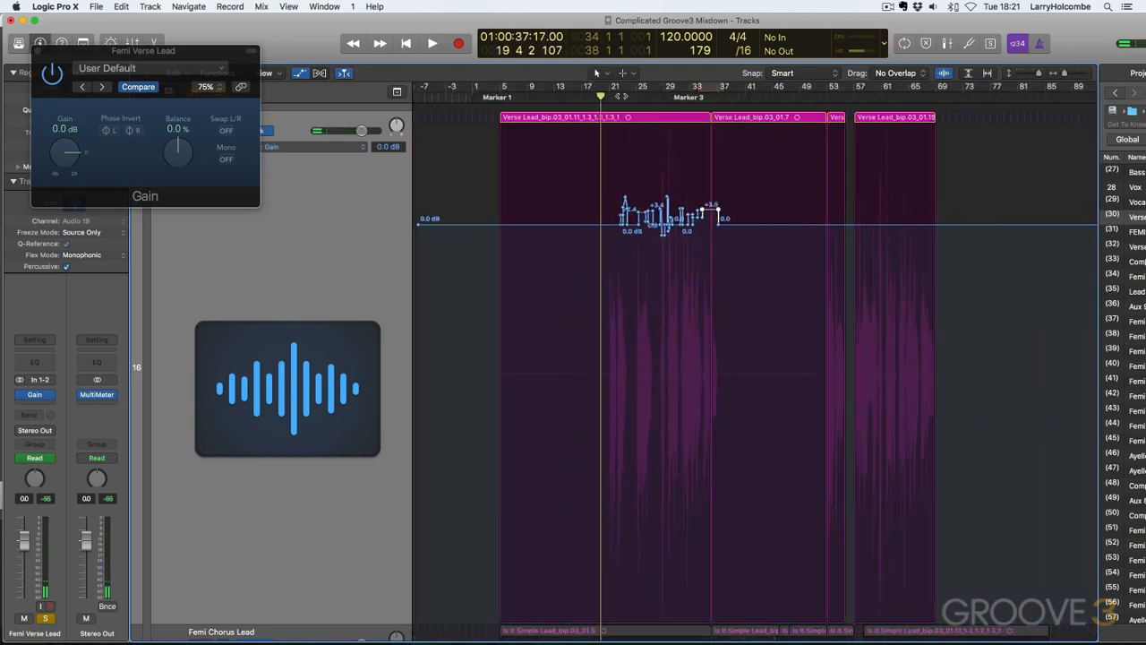
key("ctrl+alt+Right")
key("ctrl+alt+Right")
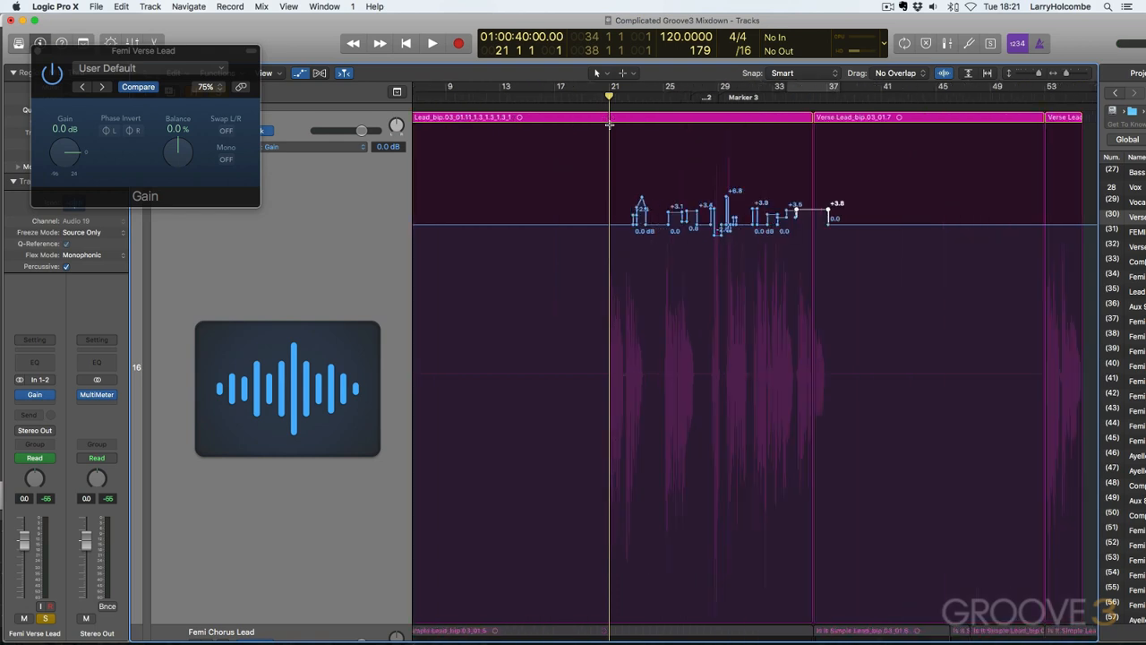
left_click_drag(599, 89, 923, 212)
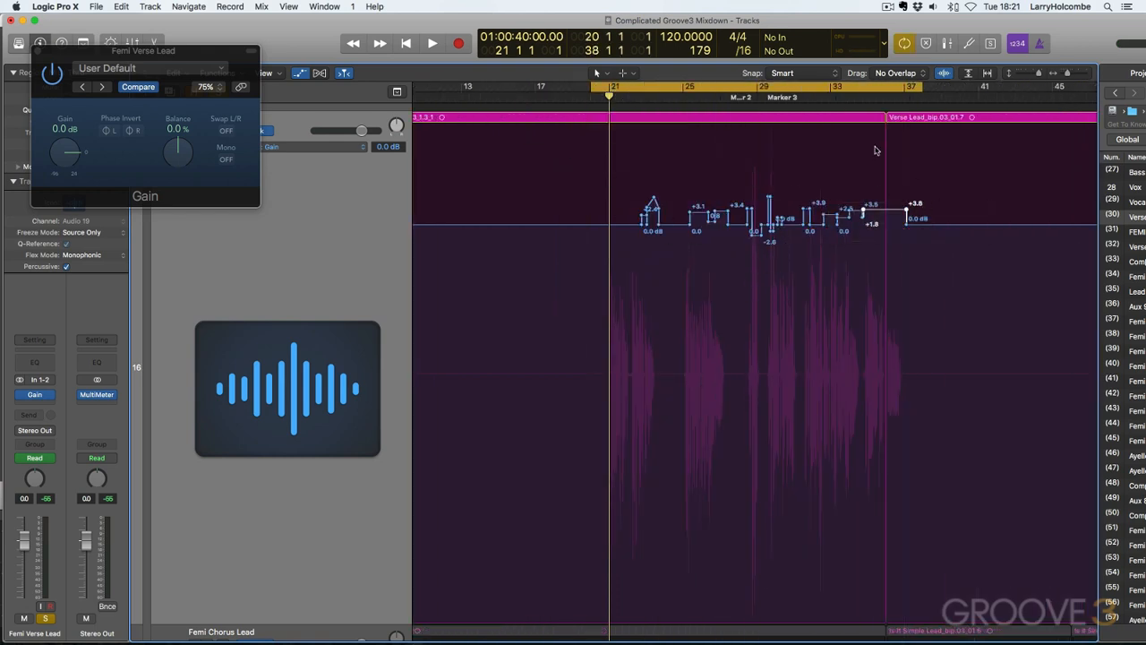
left_click_drag(925, 87, 931, 87)
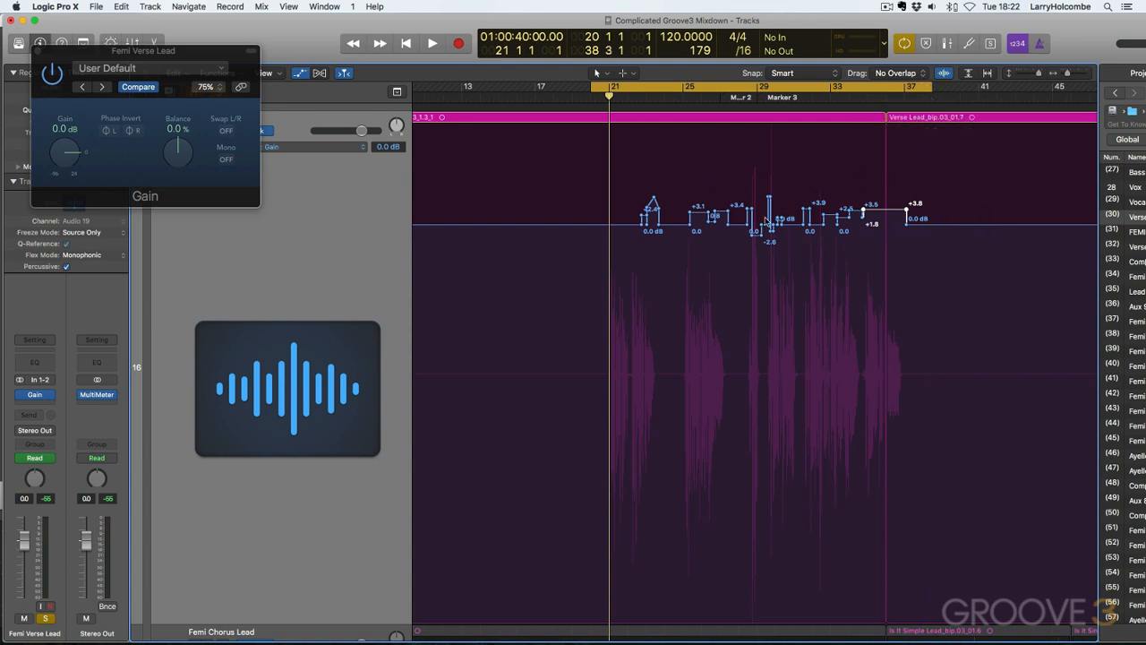
key("space")
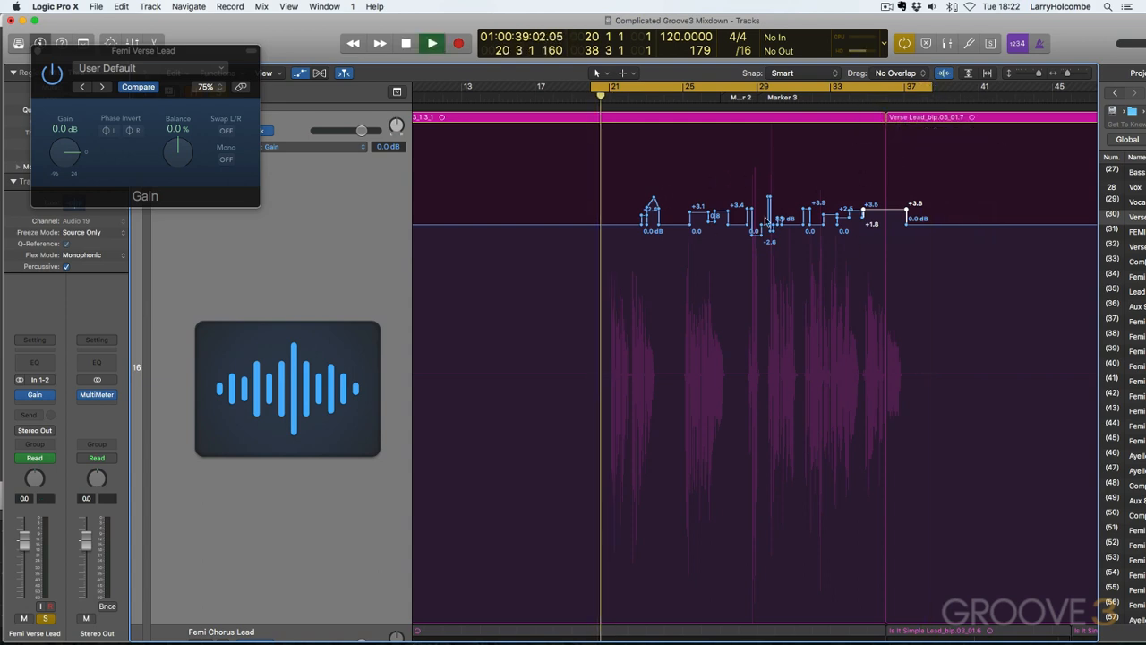
Move the cycle start to 20 3 3 and lower the peak of the sloped Gain boost after bar 23 to +6.2 dB.
key("super+Right")
scroll(758, 208, "right", 7)
scroll(649, 179, "left", 1)
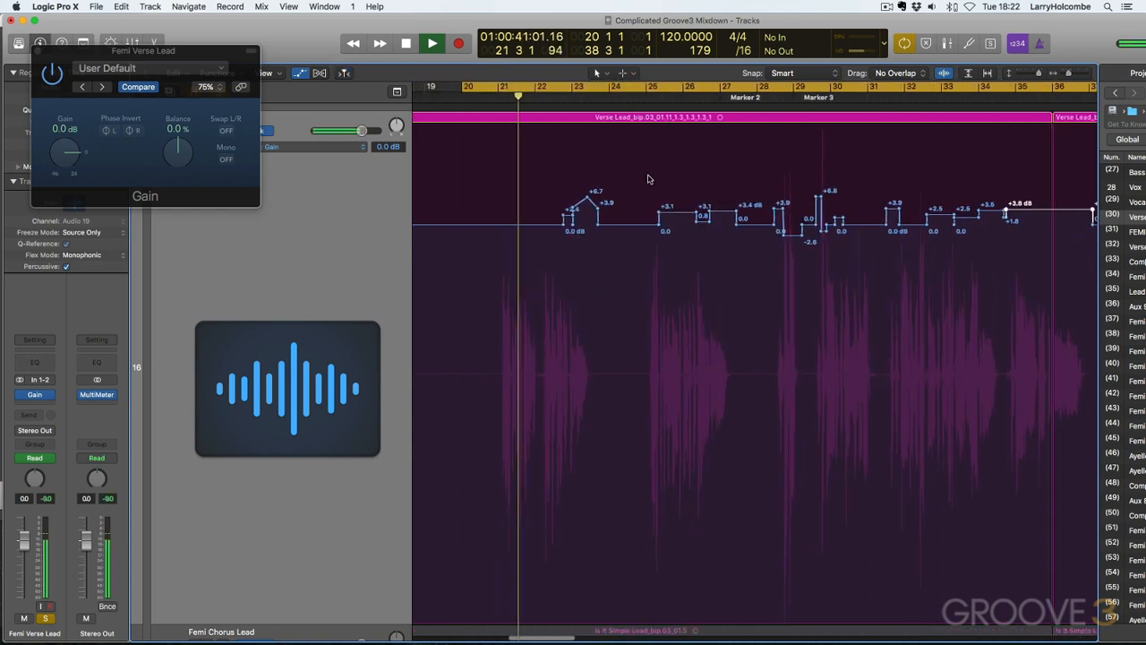
left_click_drag(468, 90, 486, 92)
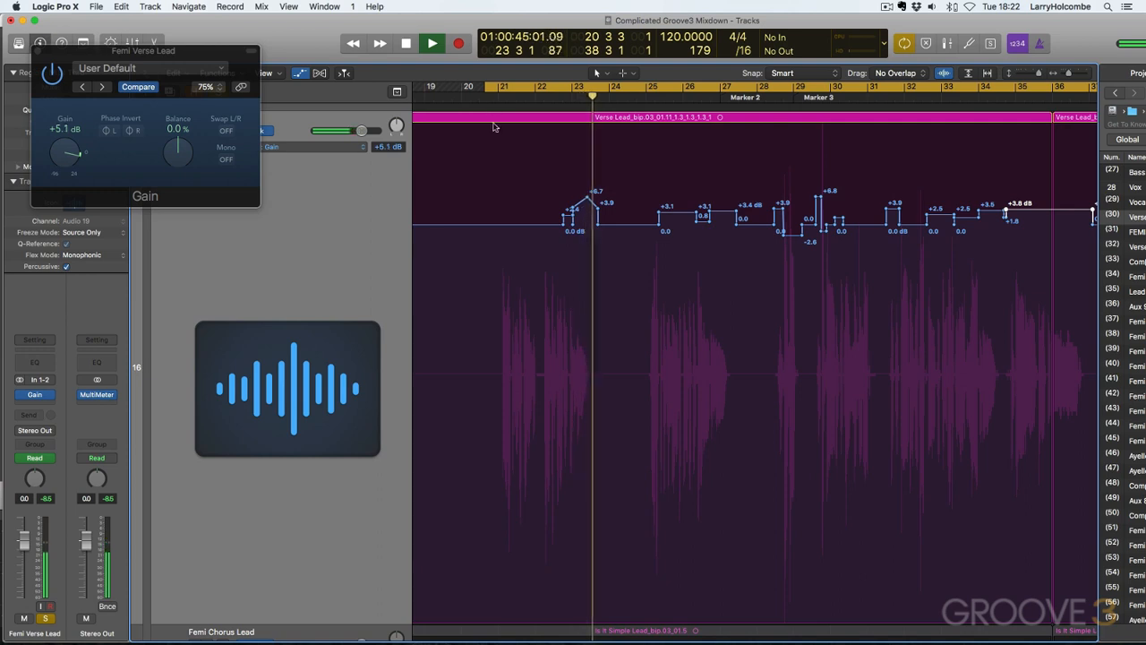
left_click_drag(582, 205, 584, 207)
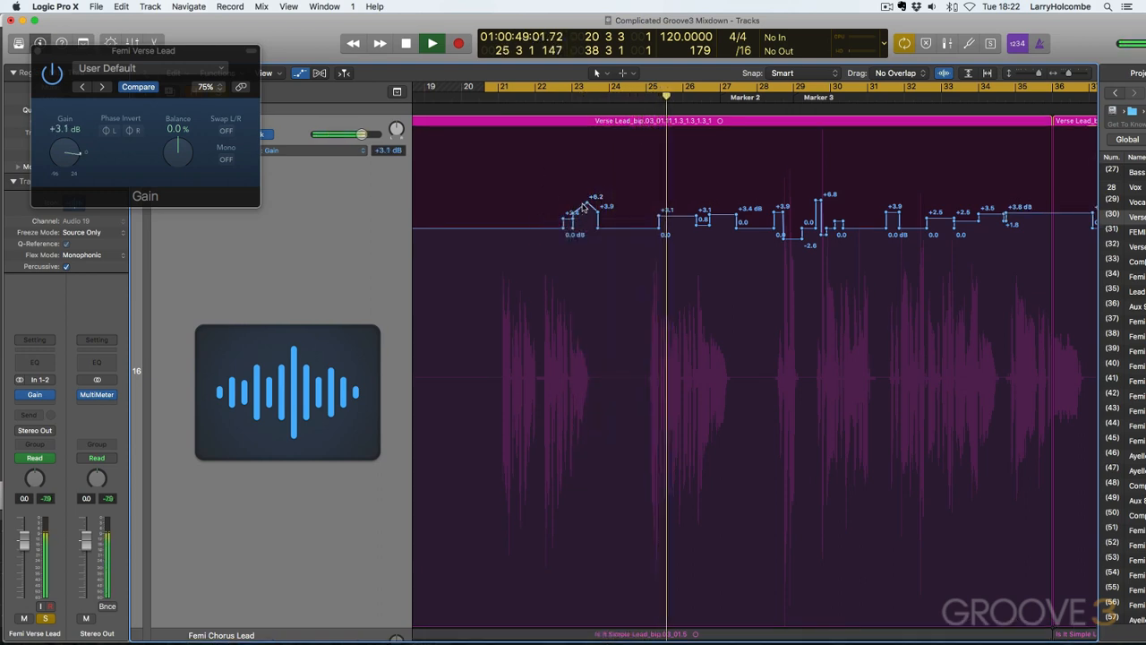
Lower the boost after bar 25 to +2.3 dB and raise the Gain automation to +3.4 dB from 26 1 1 to 26 2 3.
left_click_drag(677, 216, 803, 340)
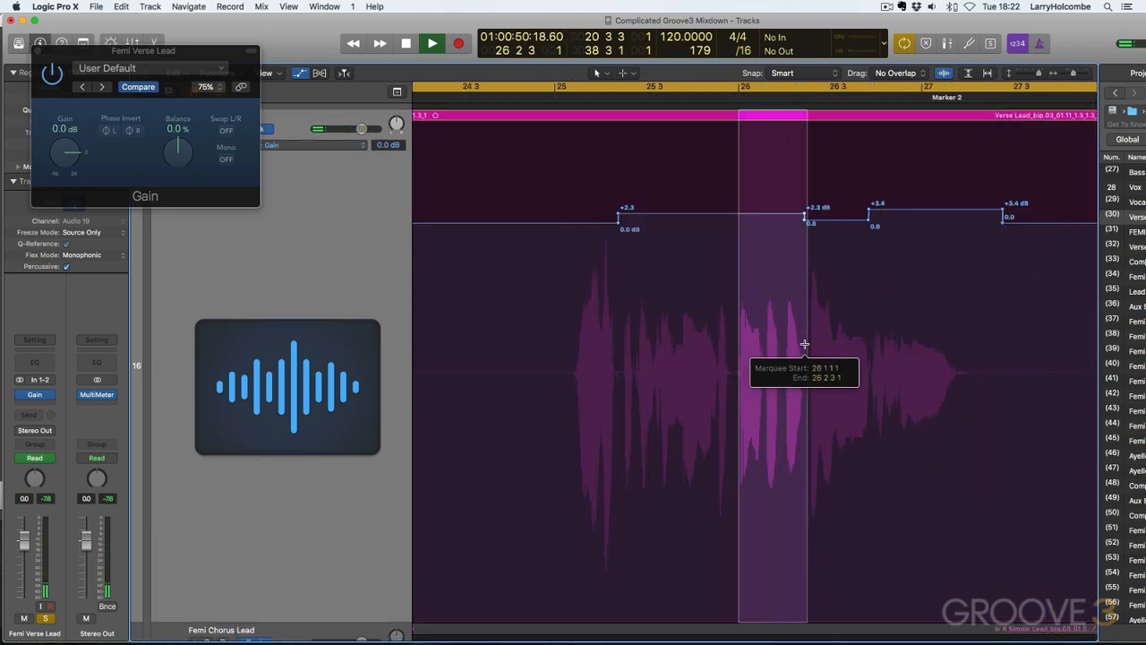
left_click(780, 213)
left_click_drag(780, 214, 781, 209)
left_click(783, 249, "ctrl+alt")
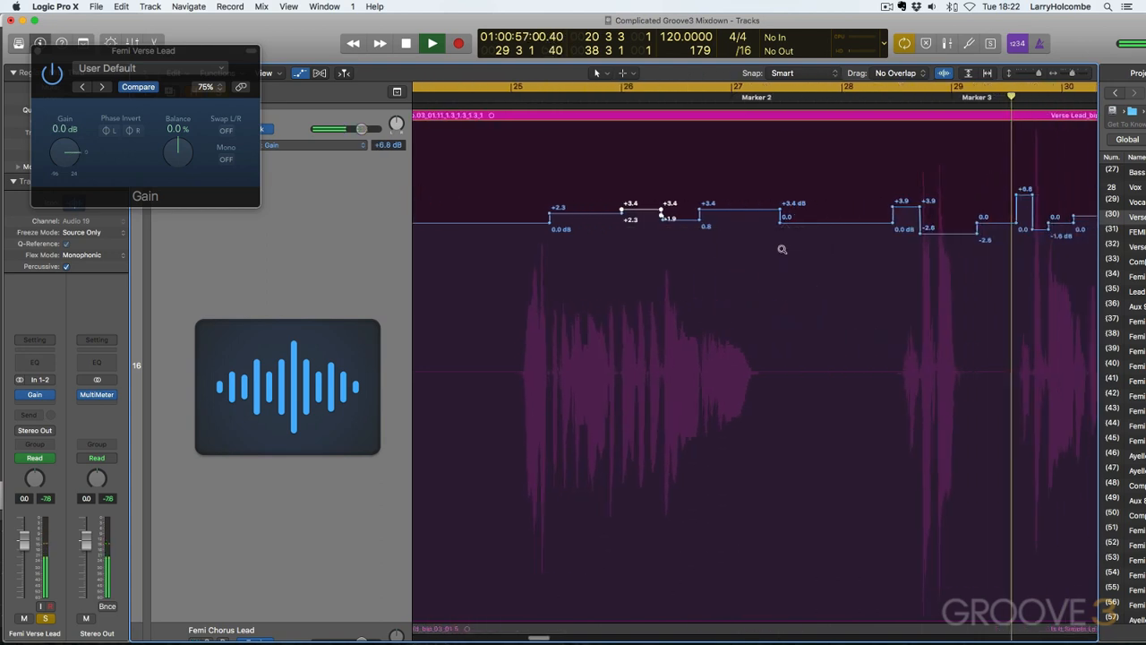
Deepen the Gain cut around bar 29 to −3.5 dB, stop playback, and box-select the automation points leading up to bar 30.
left_click_drag(947, 234, 946, 240)
scroll(873, 267, "right", 3)
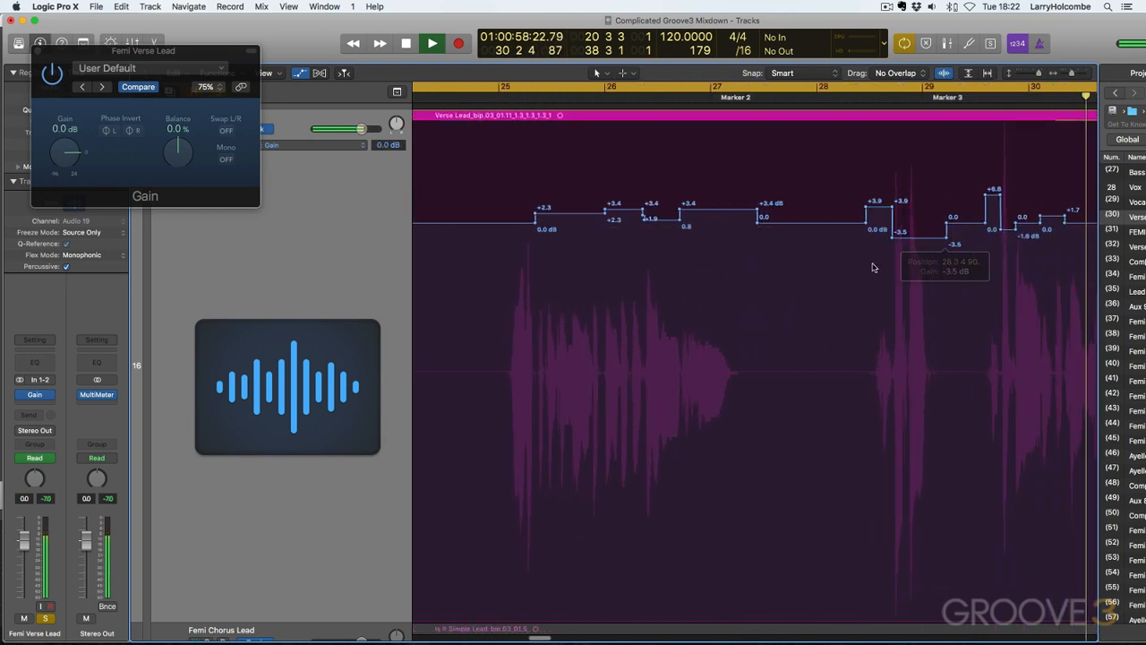
scroll(872, 267, "right", 1)
left_click_drag(852, 177, 1032, 263)
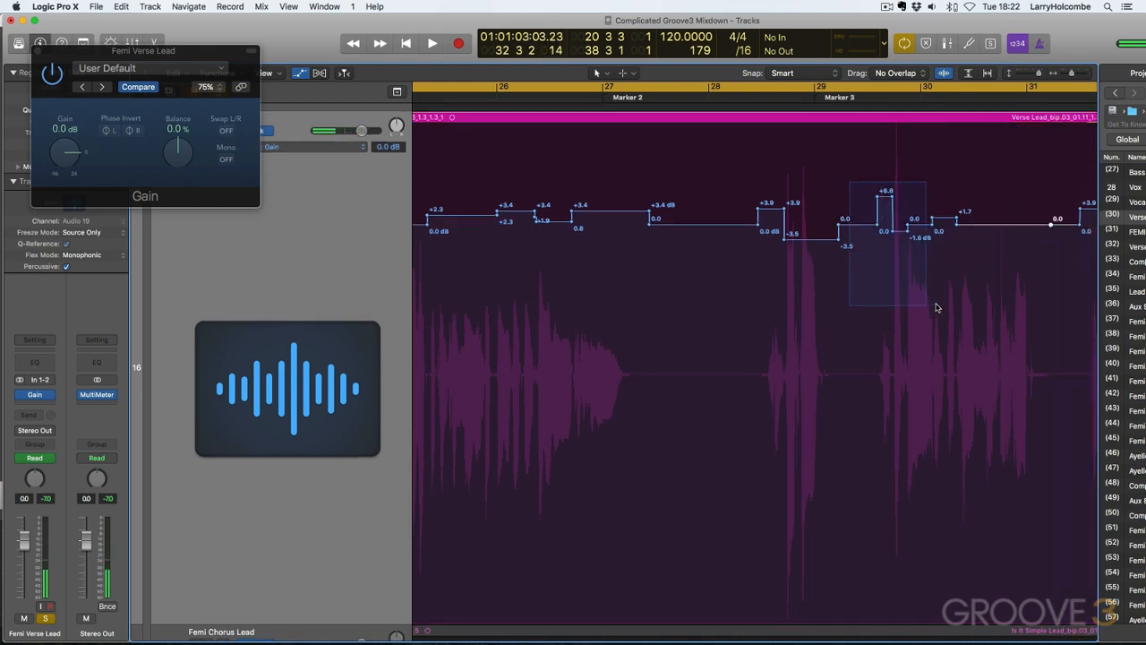
Select the Gain points between bars 29 and 31, turn off cycle mode, and lower them together so the flat section sits at −1.0 dB.
left_click_drag(1063, 292, 1072, 289)
scroll(1071, 289, "up", 3)
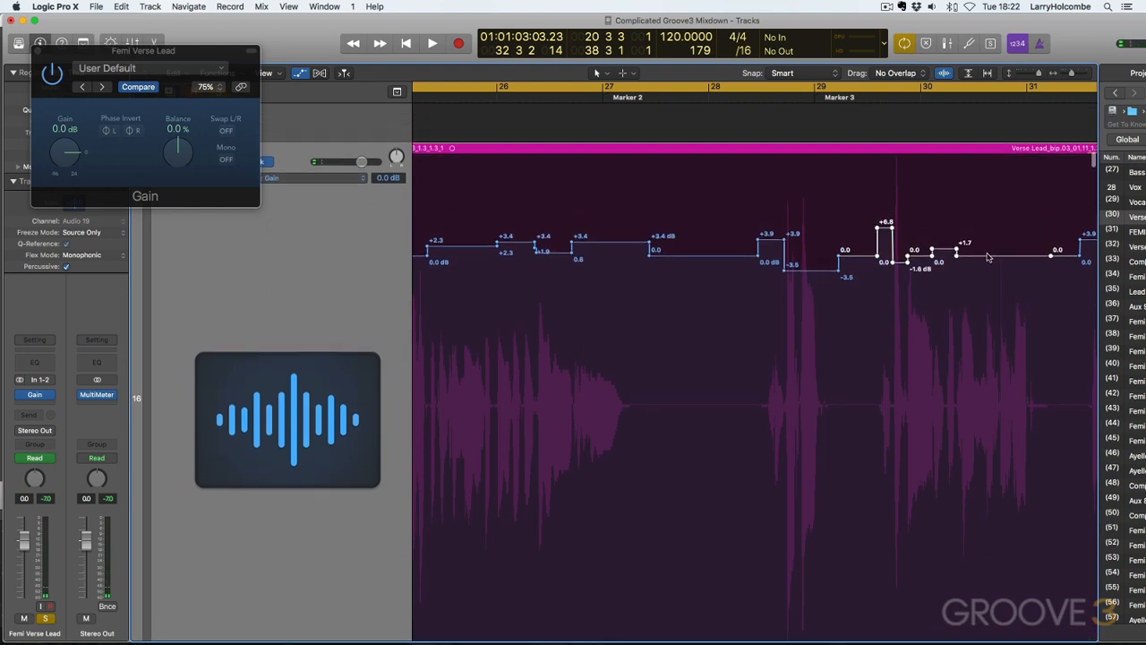
left_click_drag(988, 257, 989, 261)
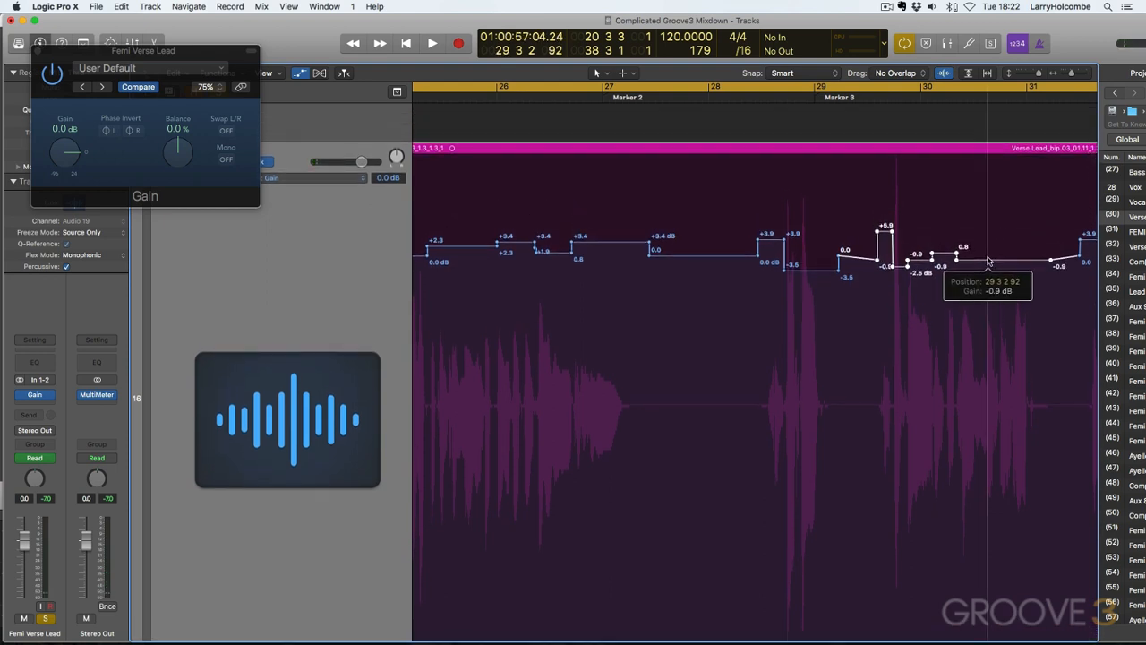
key("c")
double_click(789, 98)
key("super+Left")
key("super+Left")
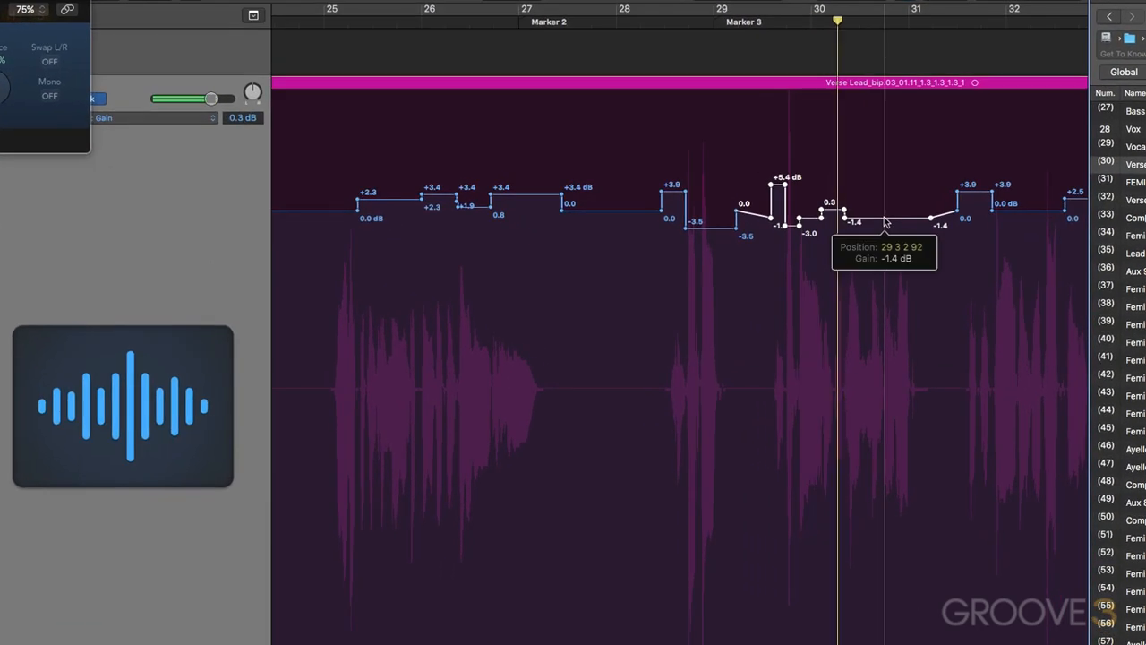
left_click_drag(885, 220, 885, 219)
Lower the Gain boost after bar 31 to +2.8 dB and the section leading up to bar 34 to 0.7 dB.
scroll(882, 214, "right", 3)
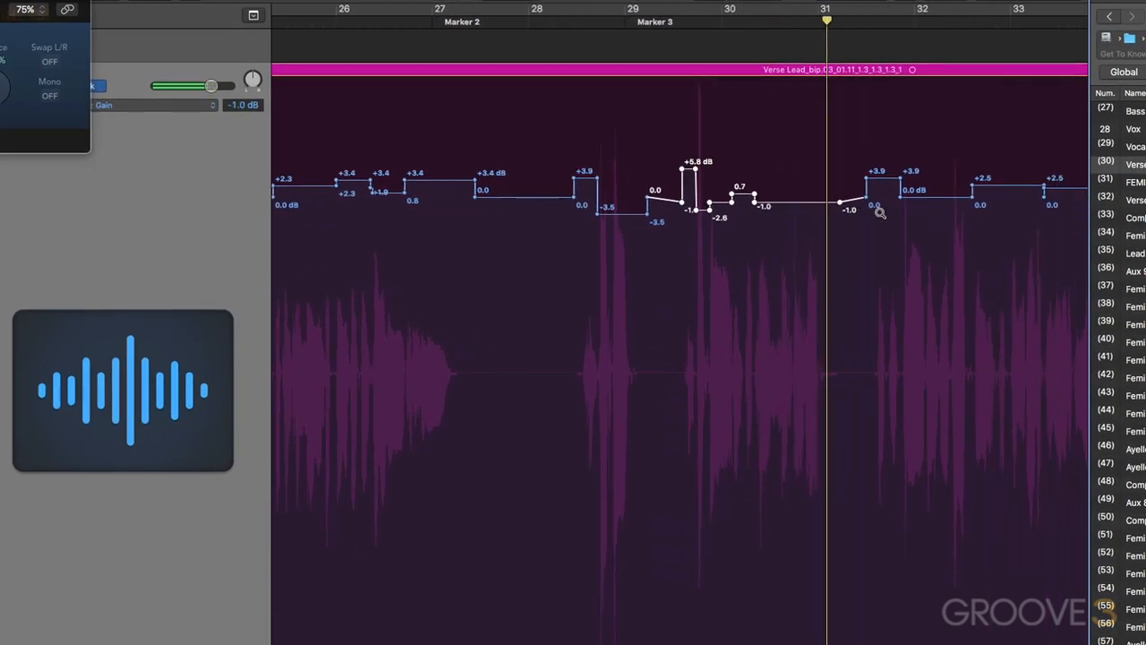
scroll(881, 216, "left", 2)
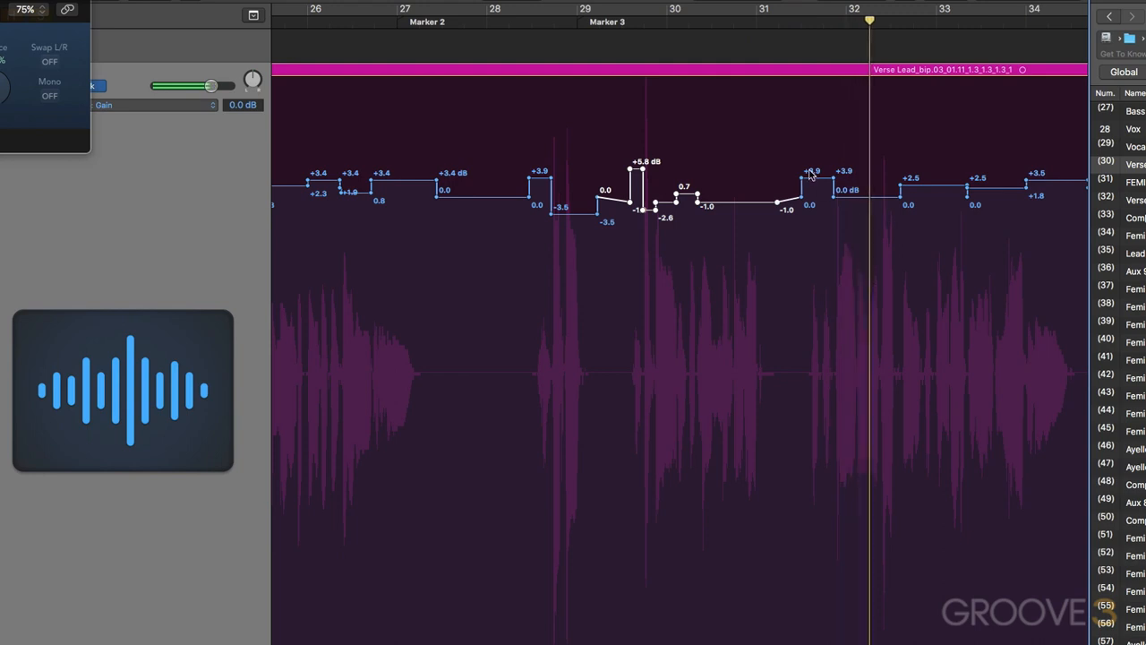
left_click_drag(815, 180, 814, 183)
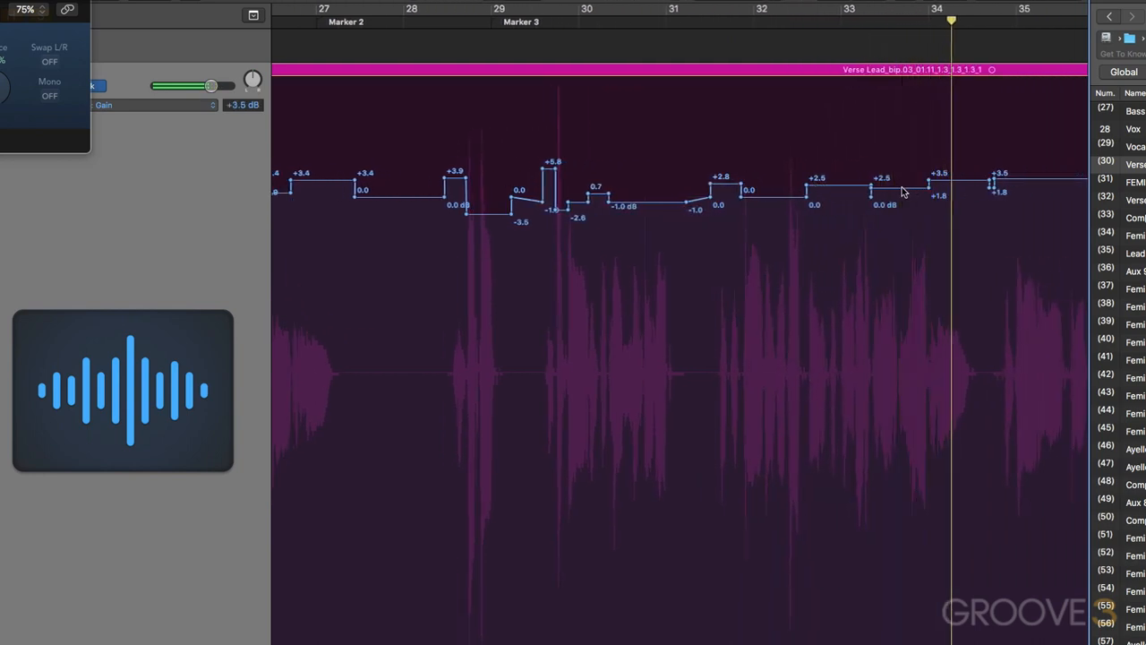
left_click_drag(902, 189, 902, 195)
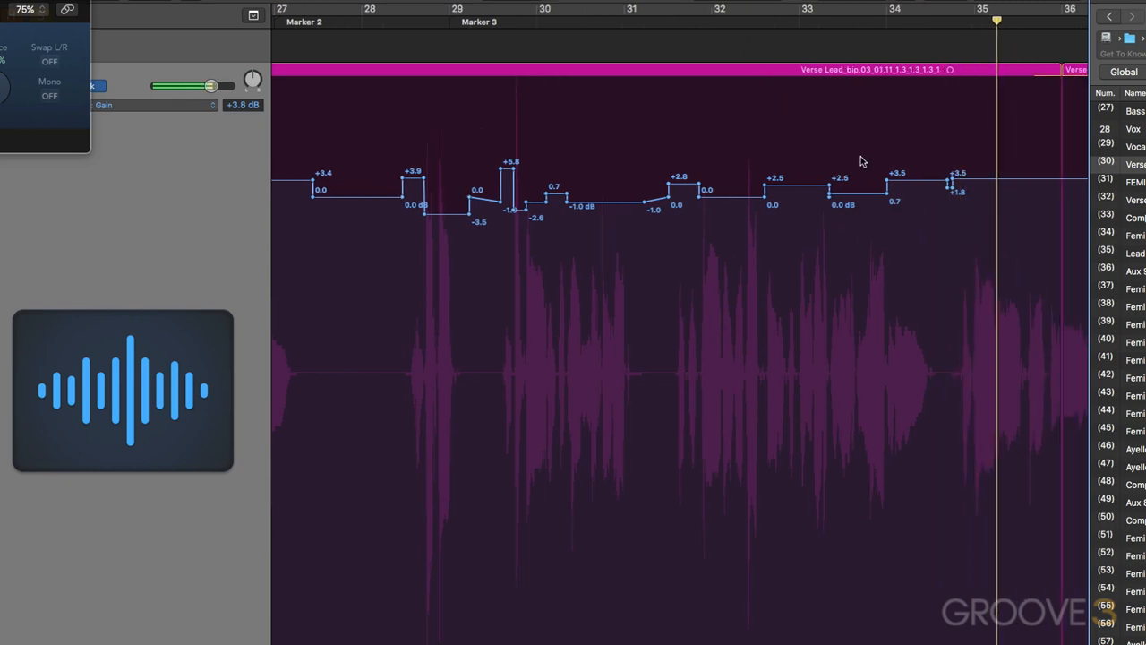
Lower the long Gain boost running through bar 35 to +3.0 dB and the flat section around bar 32 to −0.4 dB.
left_click_drag(966, 181, 966, 185)
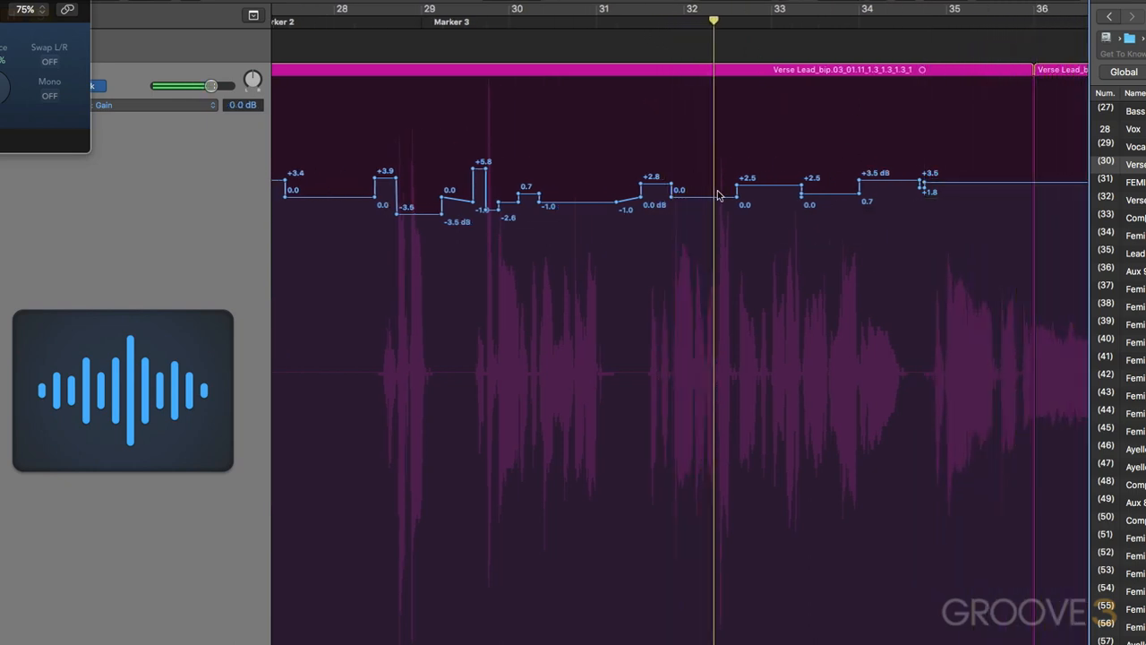
left_click_drag(703, 194, 703, 198)
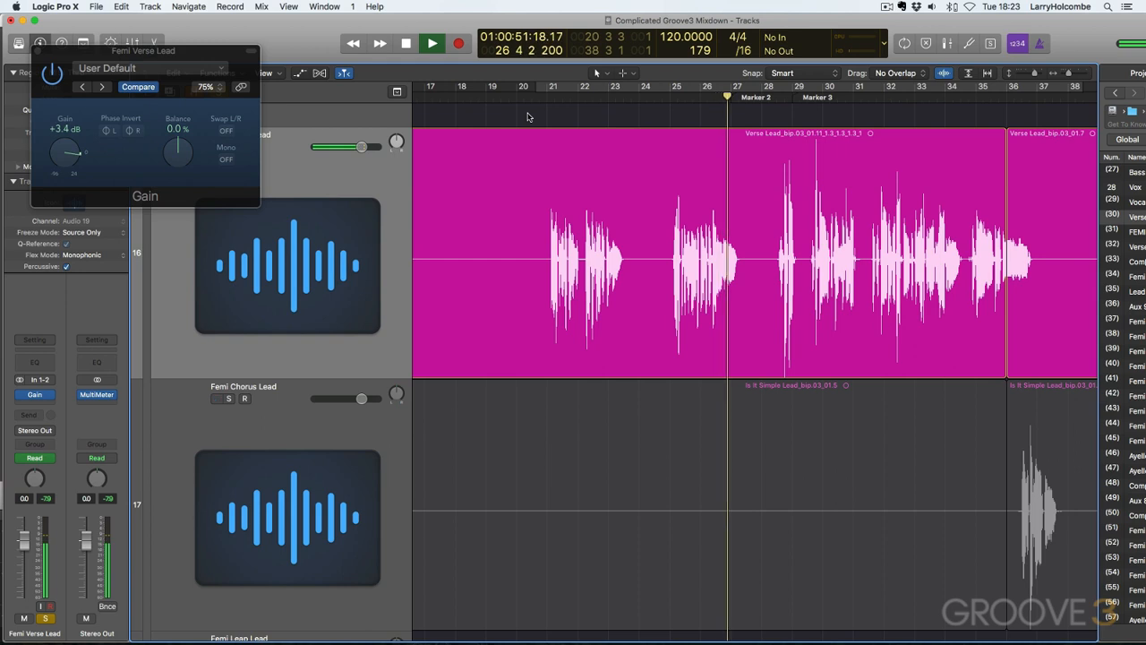
Show the track automation and zoom in on the verse lead's Gain curve to check it during playback.
left_click(346, 210)
key("a")
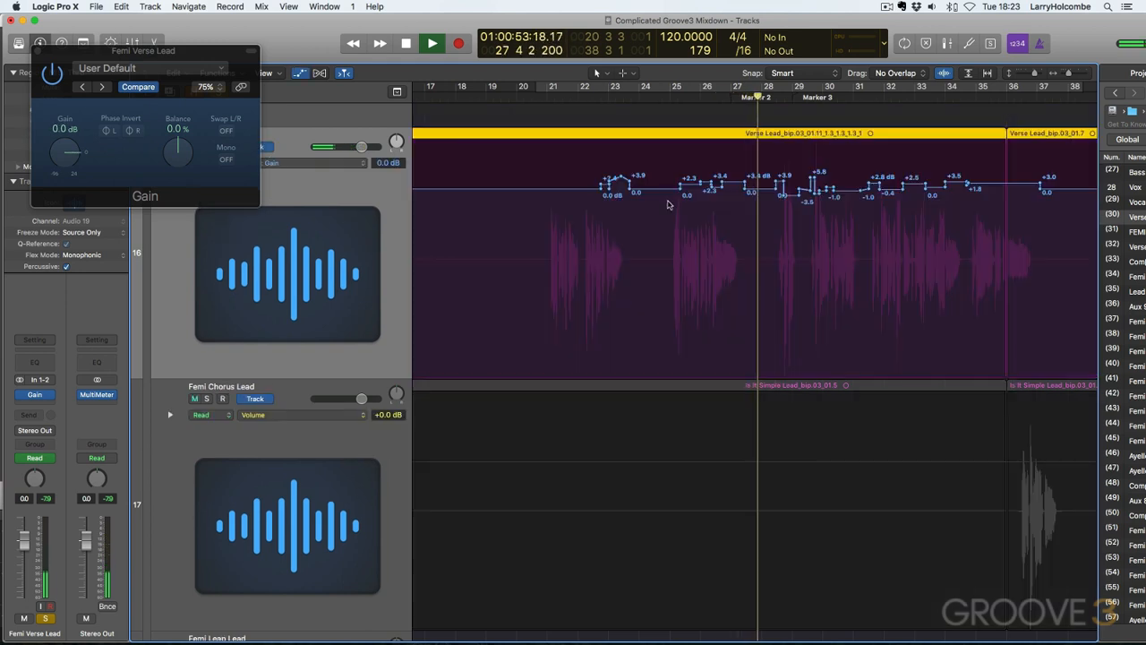
left_click_drag(666, 169, 826, 220)
scroll(744, 246, "down", 8)
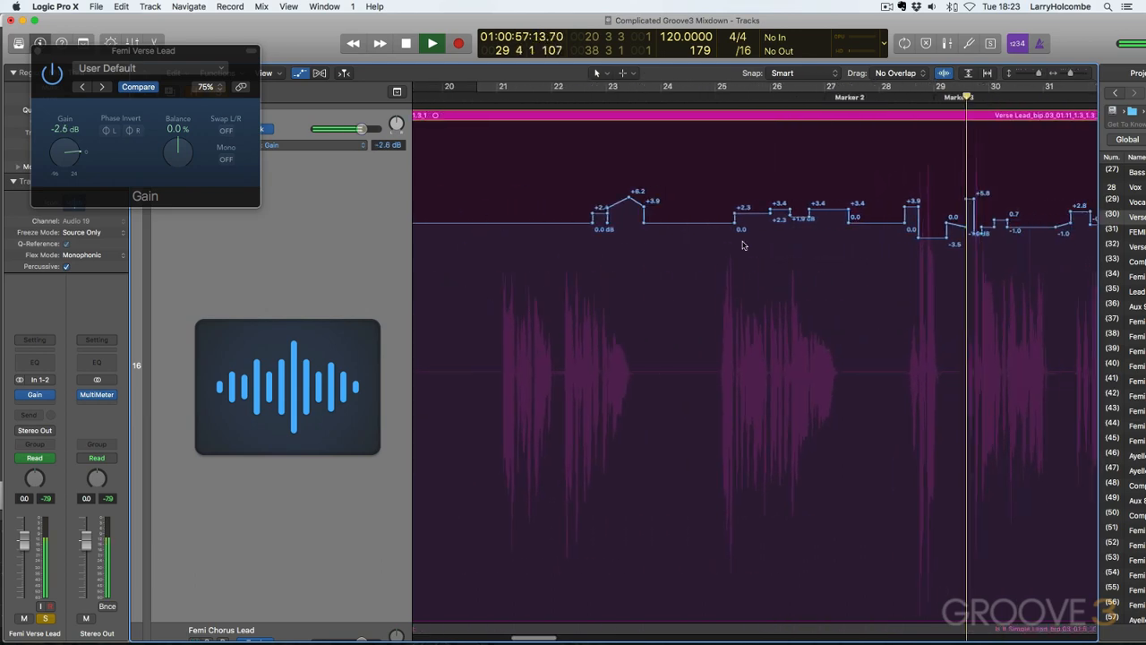
scroll(745, 245, "right", 4)
Hide the track automation and stop playback after the verse's last phrase.
key("a")
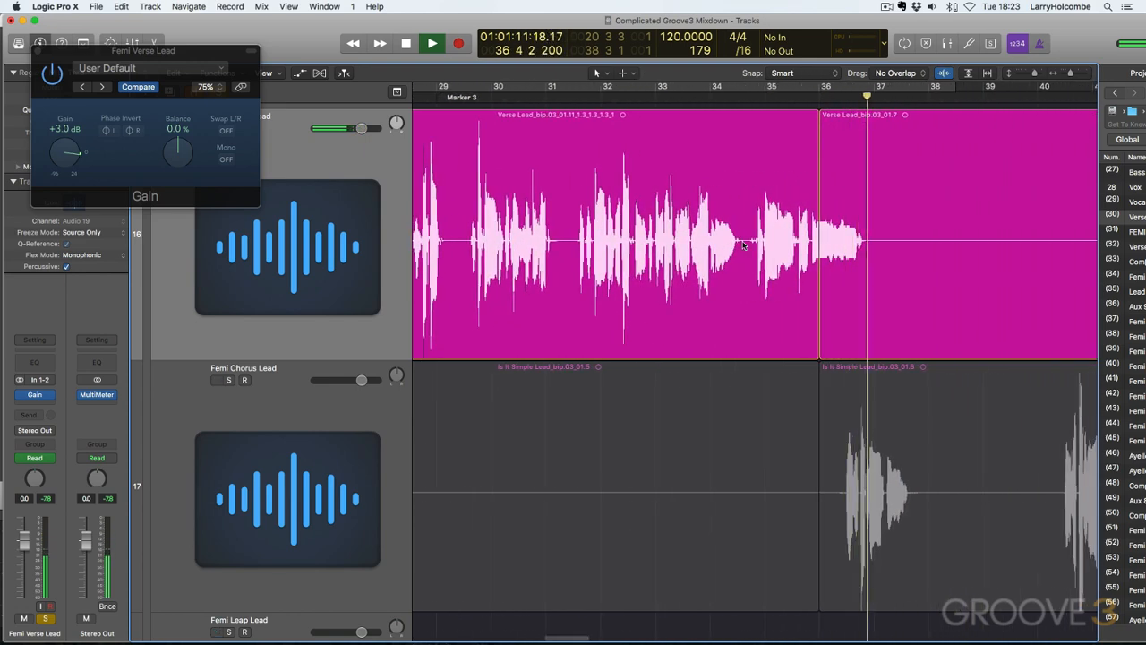
key("a")
key("a")
key("space")
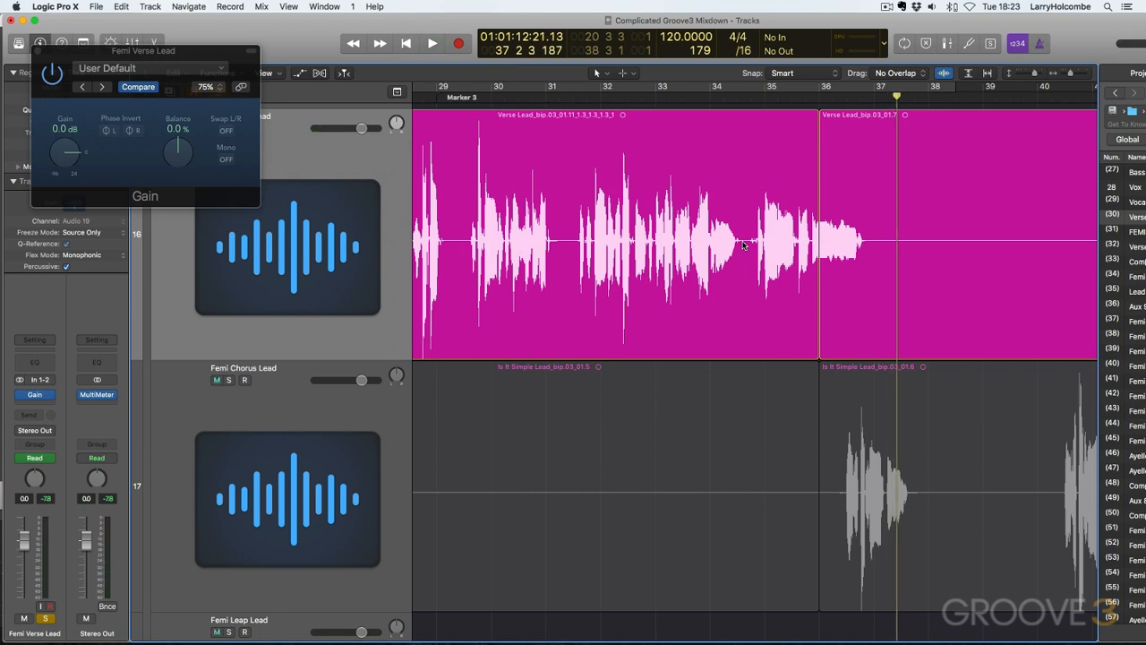